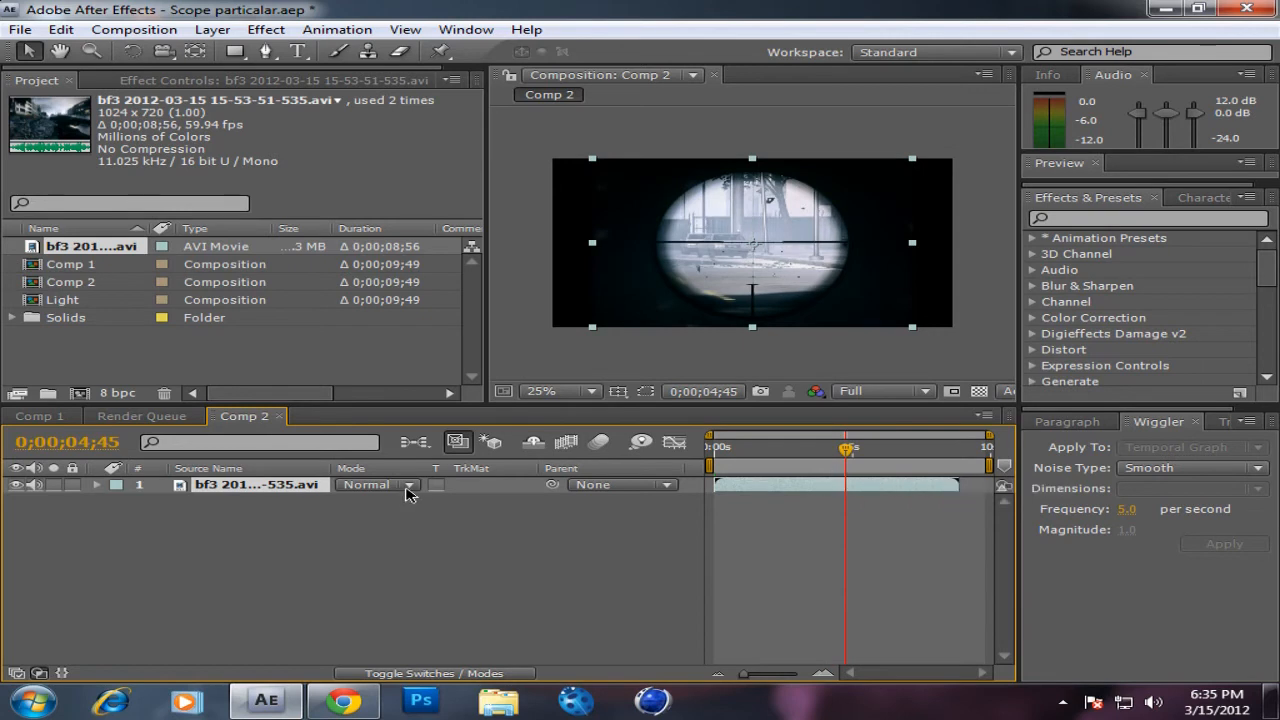
# Step: Trim the start of the scope footage layer to 0;00;04;45 and move the trimmed clip to 0;00;00;00 in Comp 2
pyautogui.hotkey('alt', '[')
pyautogui.moveTo(757, 444); pyautogui.dragTo(700, 453)
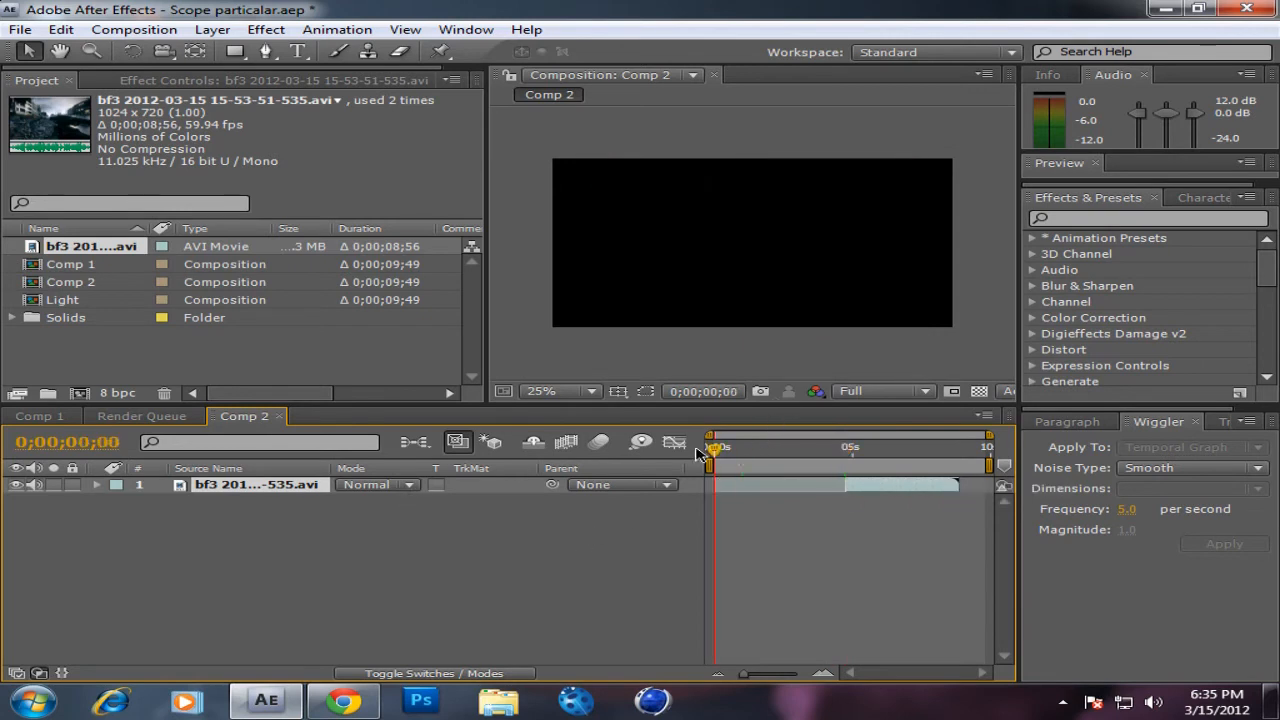
pyautogui.press('[')
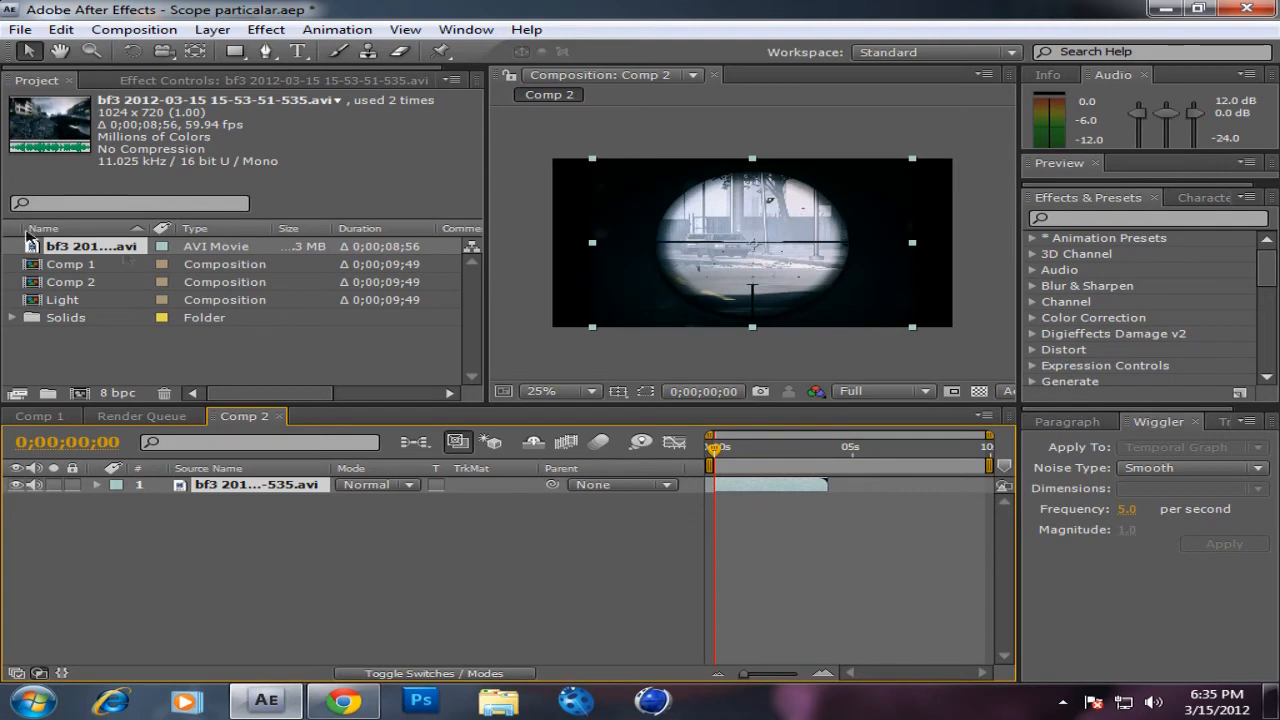
# Step: Create a new 1280 x 720 composition named Ring
pyautogui.click(135, 378)
pyautogui.click(134, 30)
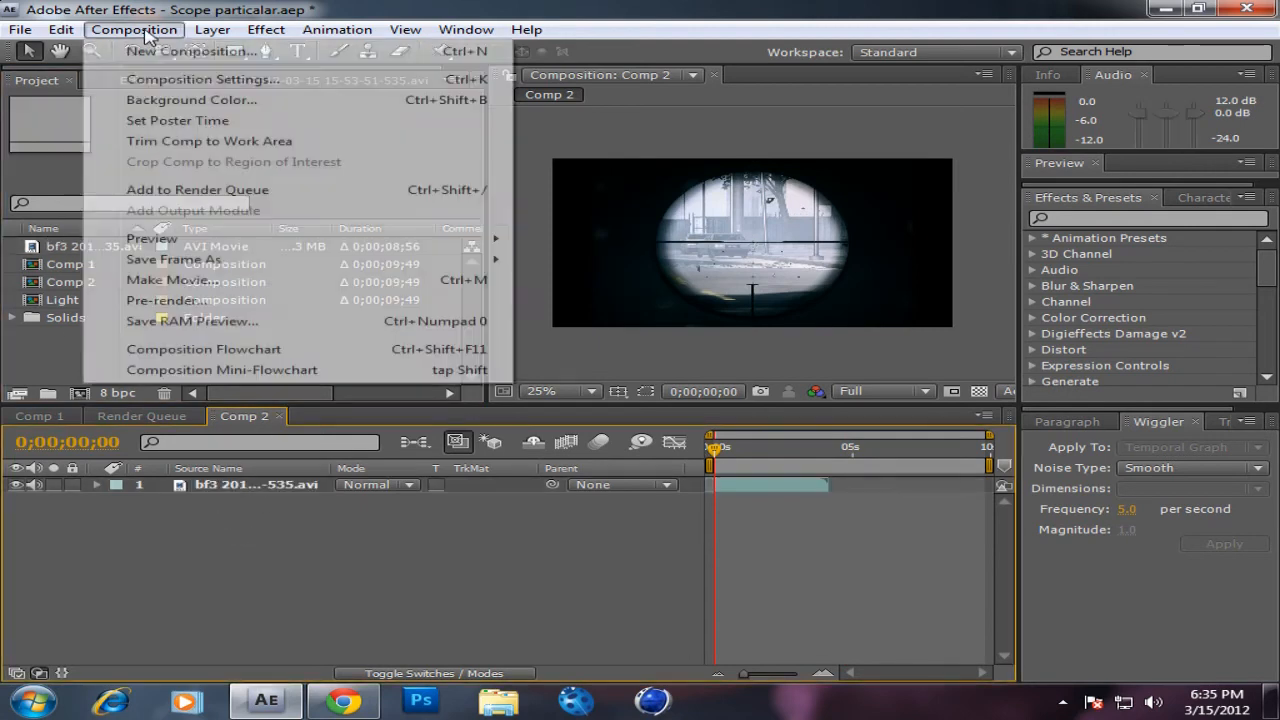
pyautogui.click(157, 55)
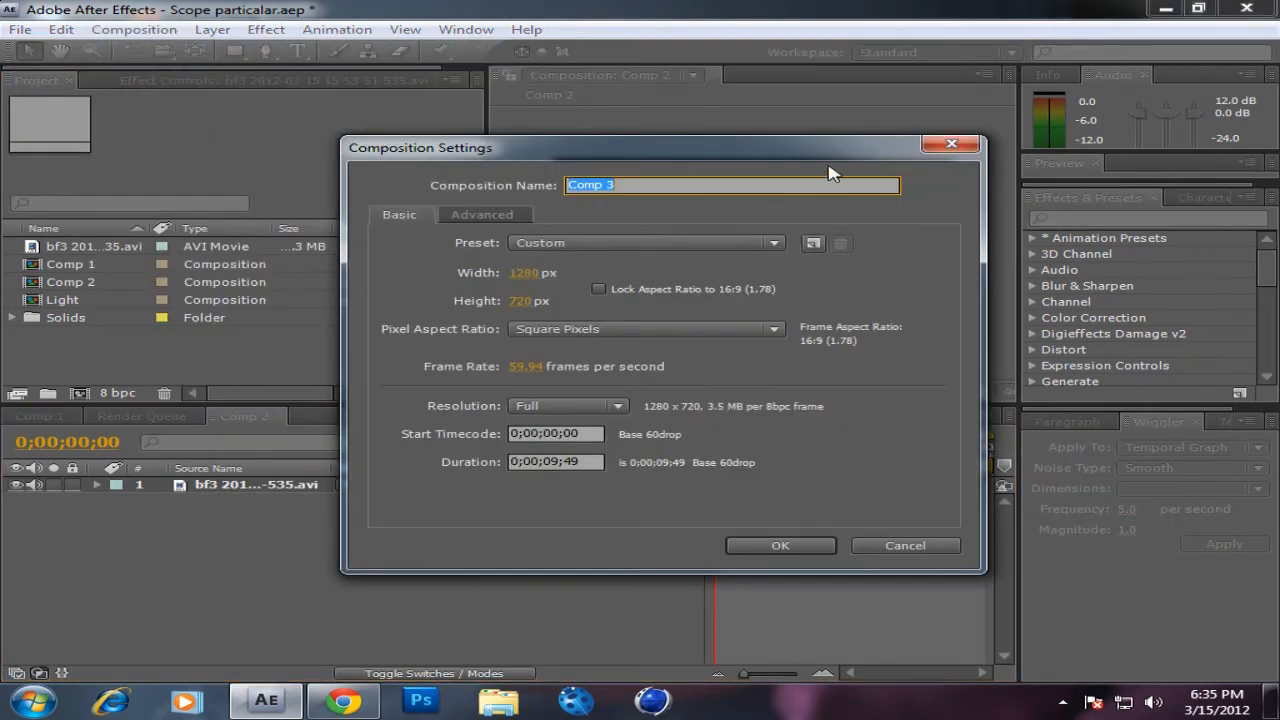
pyautogui.write('Ring')
pyautogui.press('Return')
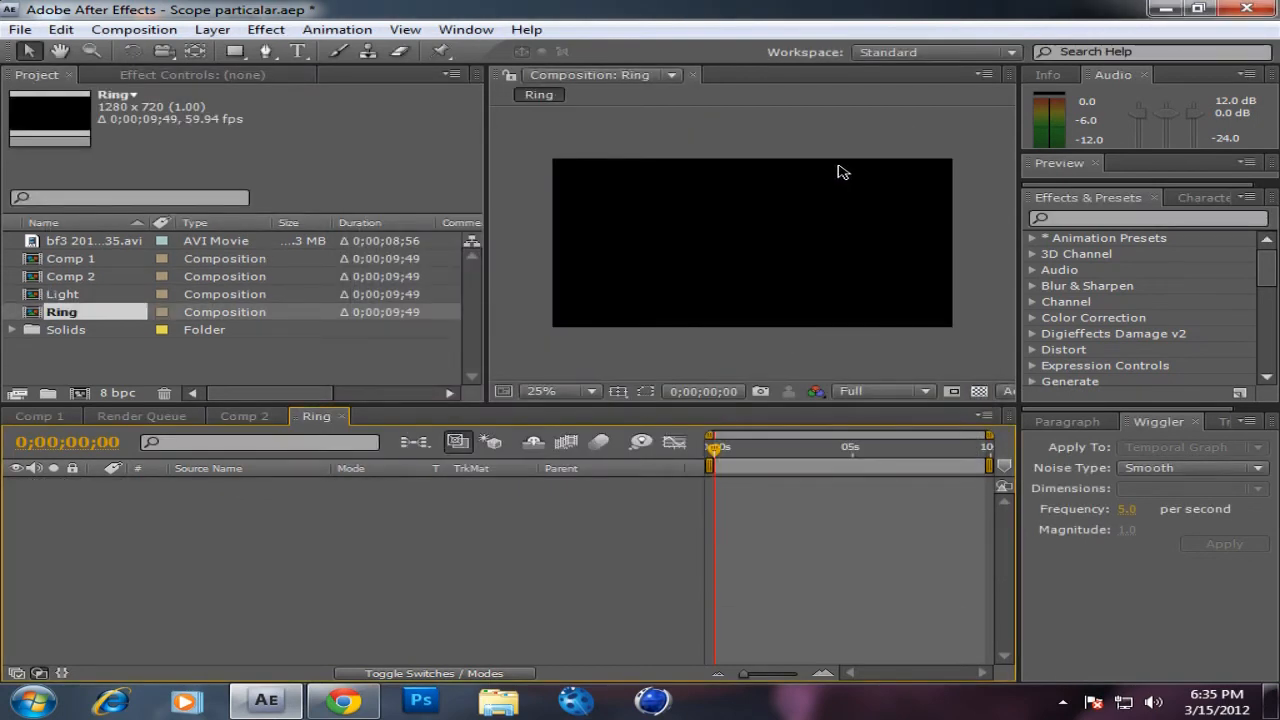
# Step: Add a black solid 600 px wide and 600 px high to the Ring composition
pyautogui.click(212, 29)
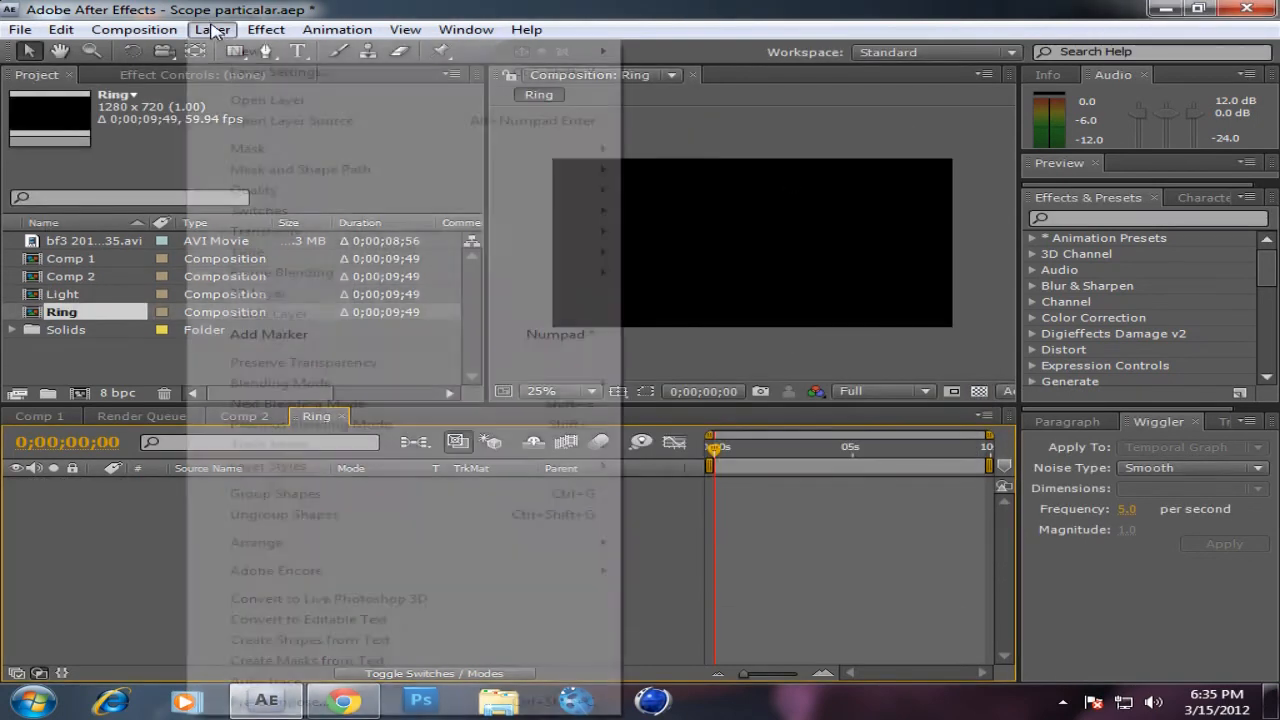
pyautogui.moveTo(472, 52)
pyautogui.click(676, 74)
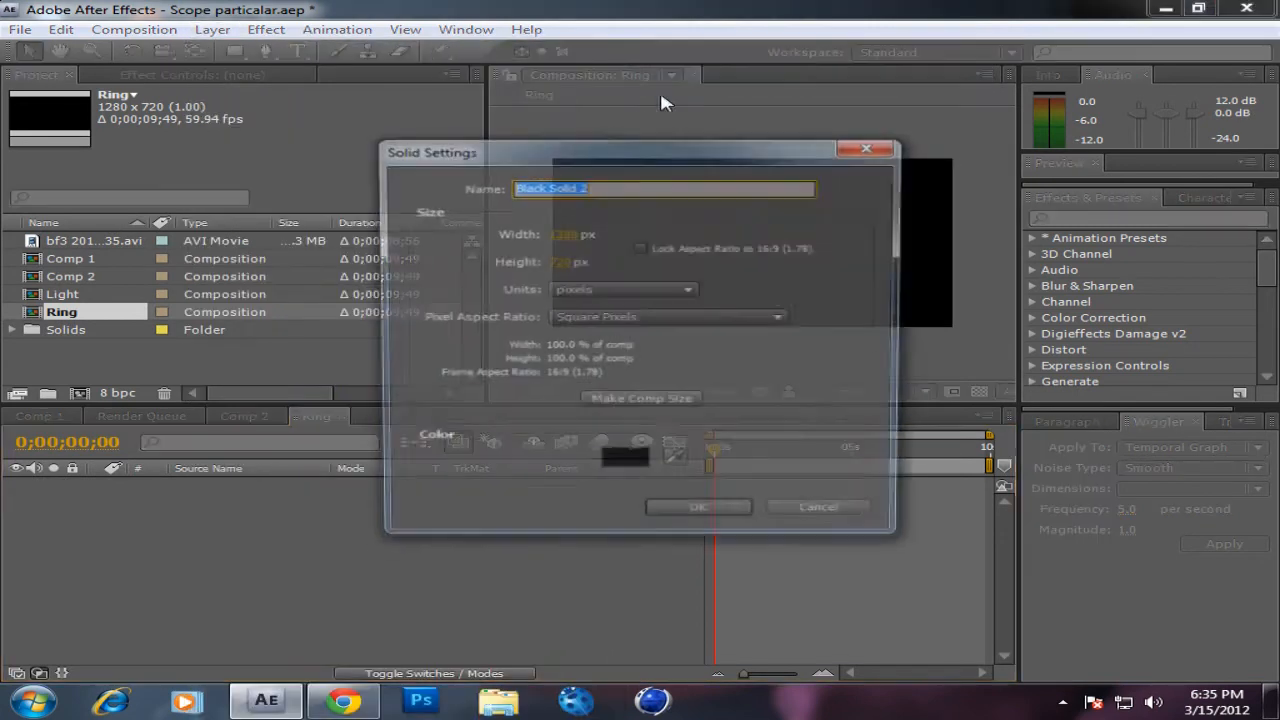
pyautogui.click(565, 234)
pyautogui.write('600')
pyautogui.click(565, 261)
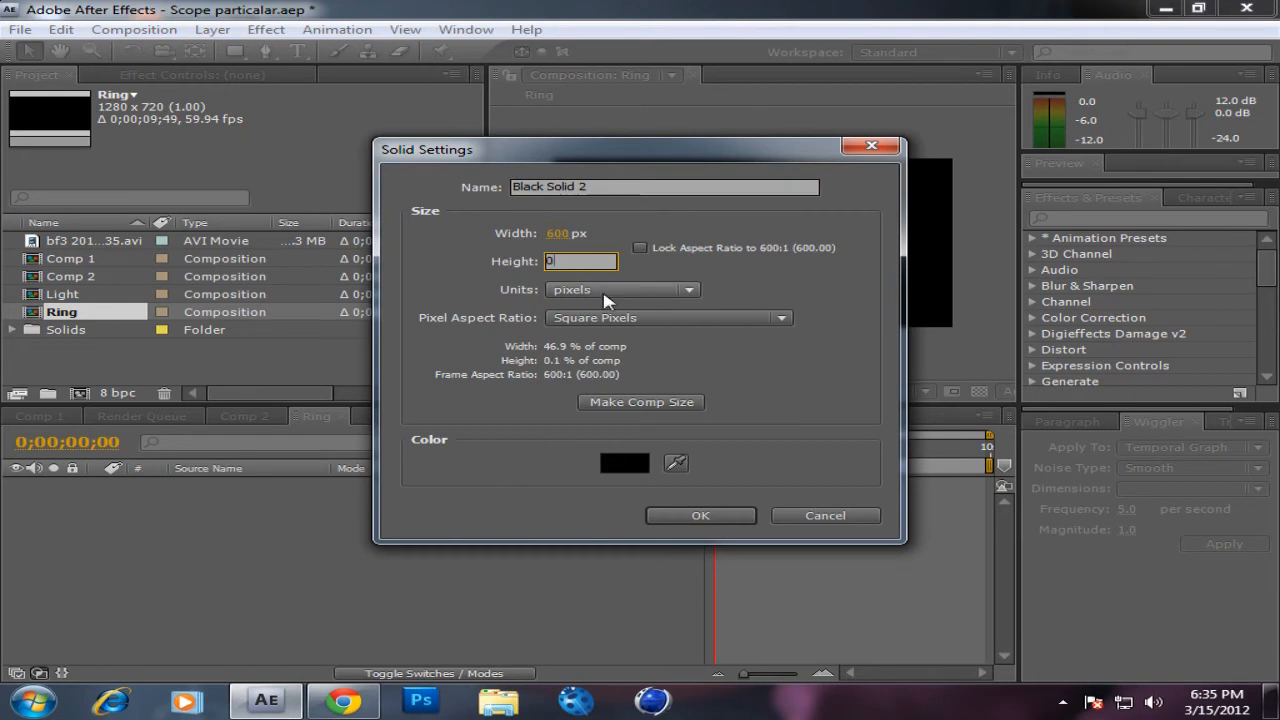
pyautogui.write('00;')
pyautogui.write('00')
pyautogui.click(676, 515)
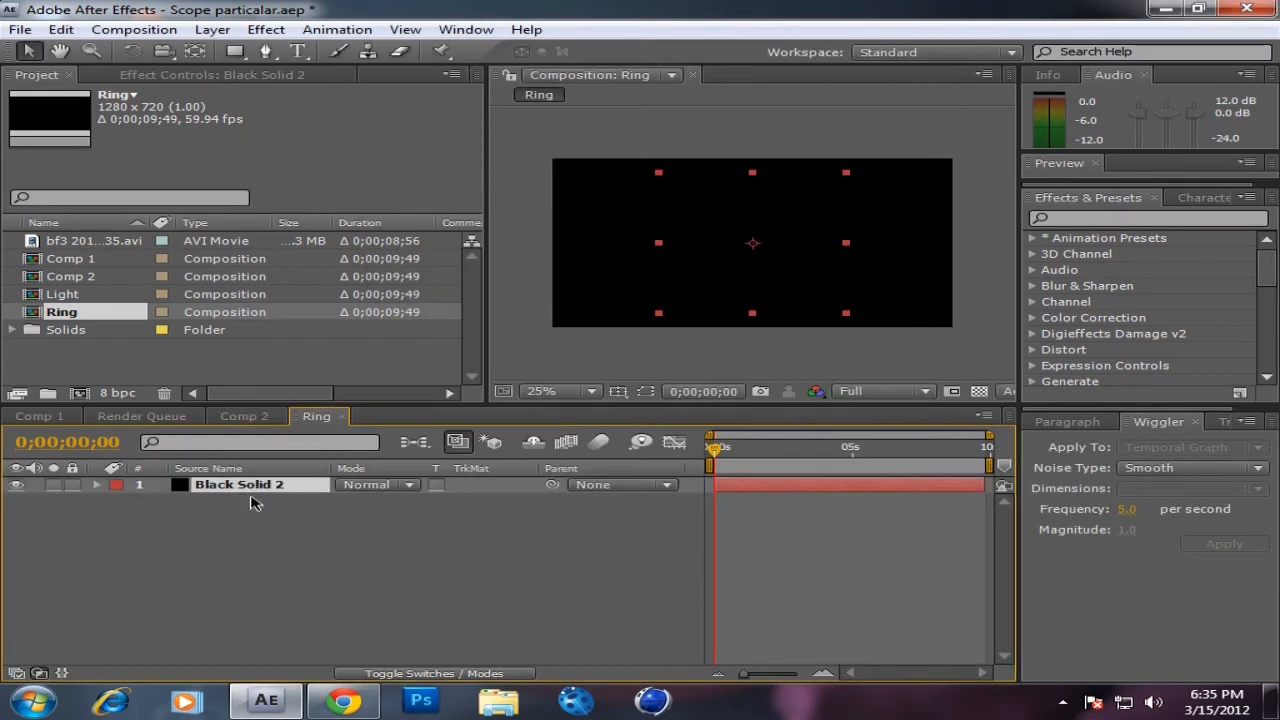
# Step: Create a composition-sized ellipse as a shape layer in the Ring composition
pyautogui.click(236, 53)
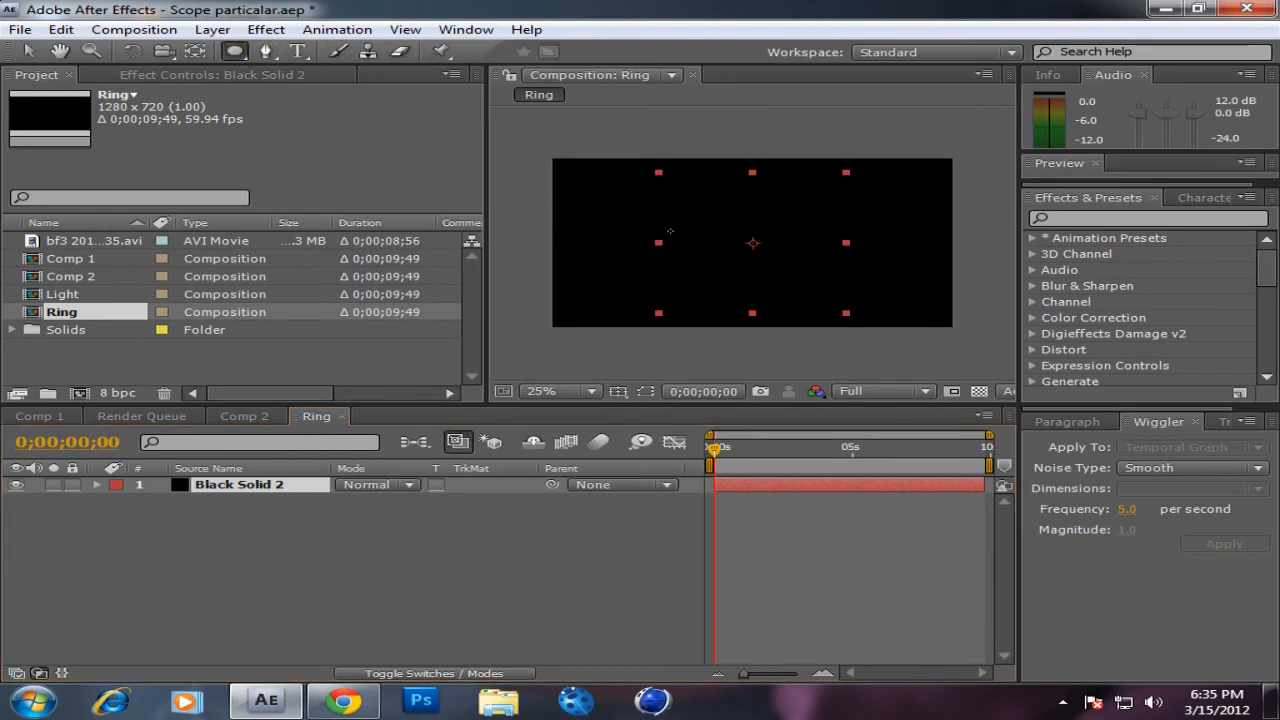
pyautogui.doubleClick(213, 486)
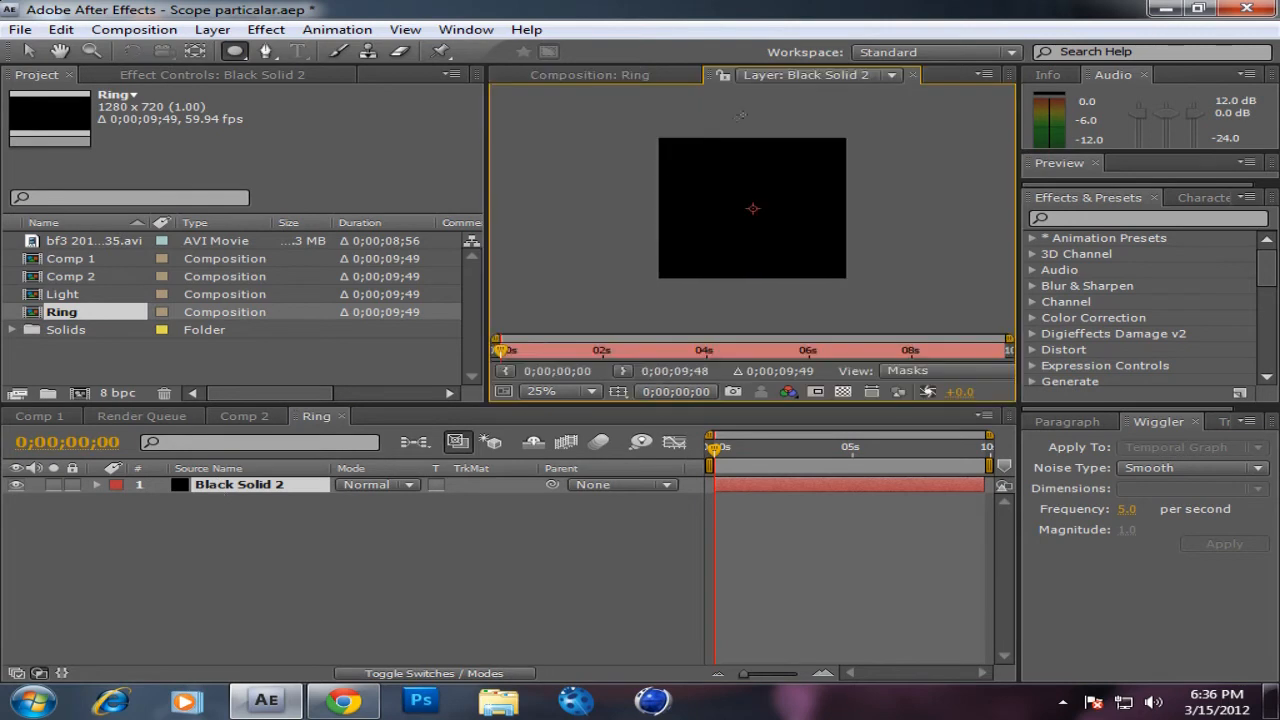
pyautogui.click(909, 76)
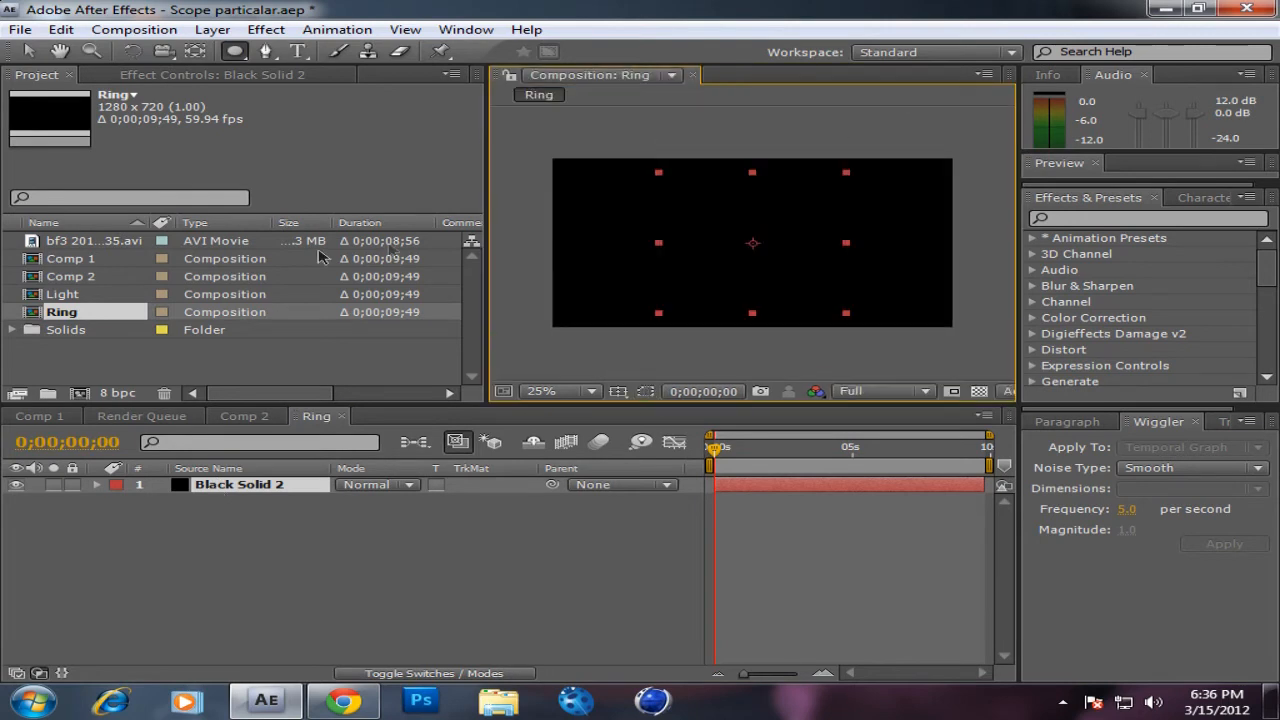
pyautogui.click(248, 511)
pyautogui.doubleClick(235, 52)
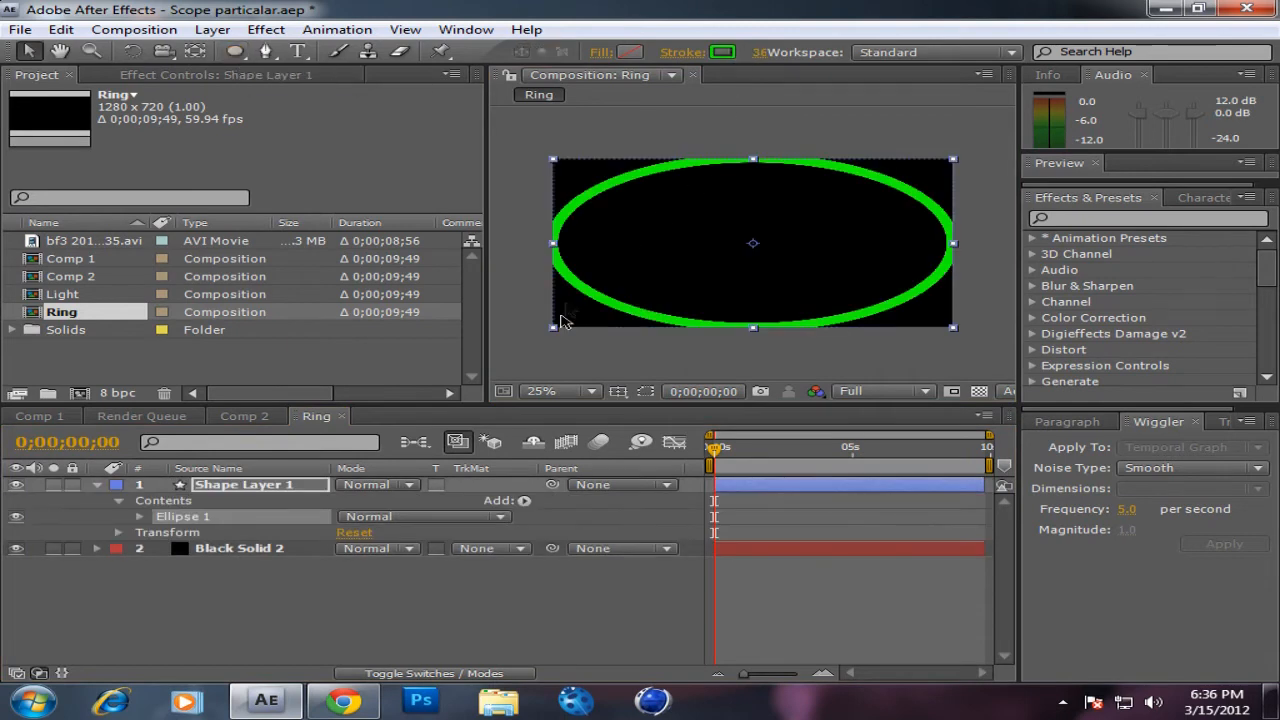
# Step: Add a full-size elliptical mask to the black solid and delete the ellipse shape layer
pyautogui.click(180, 546)
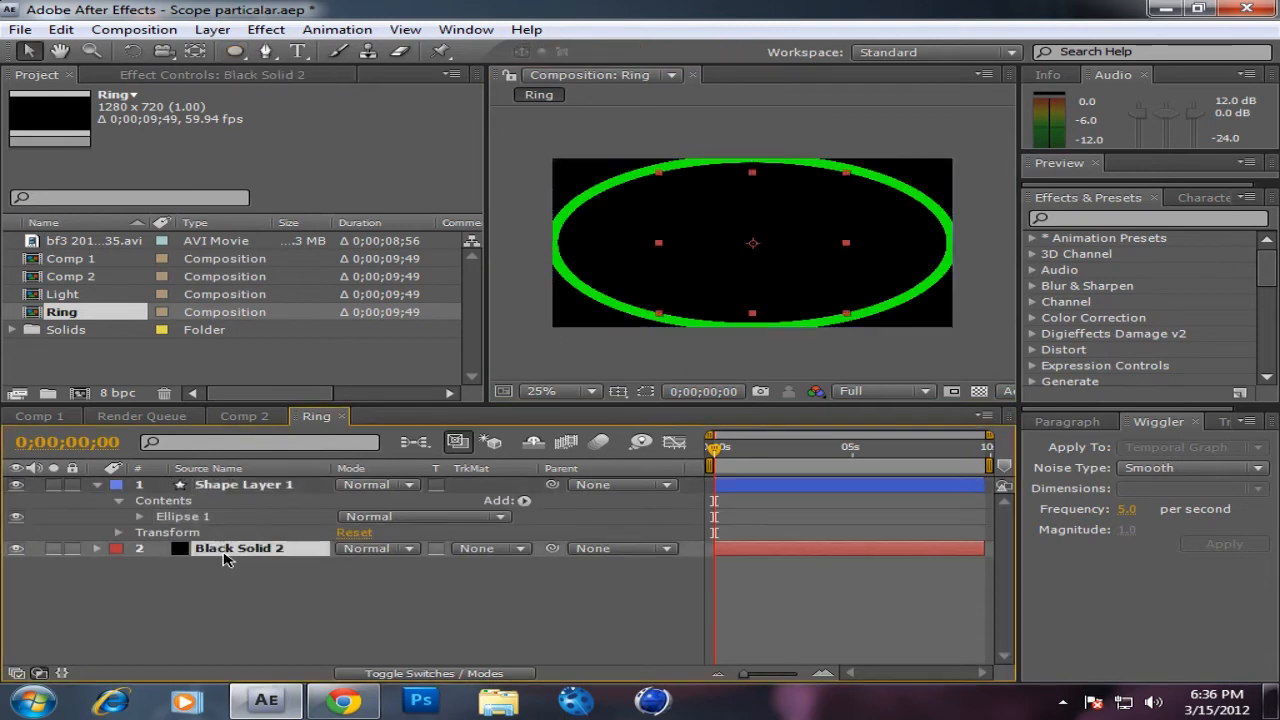
pyautogui.doubleClick(230, 55)
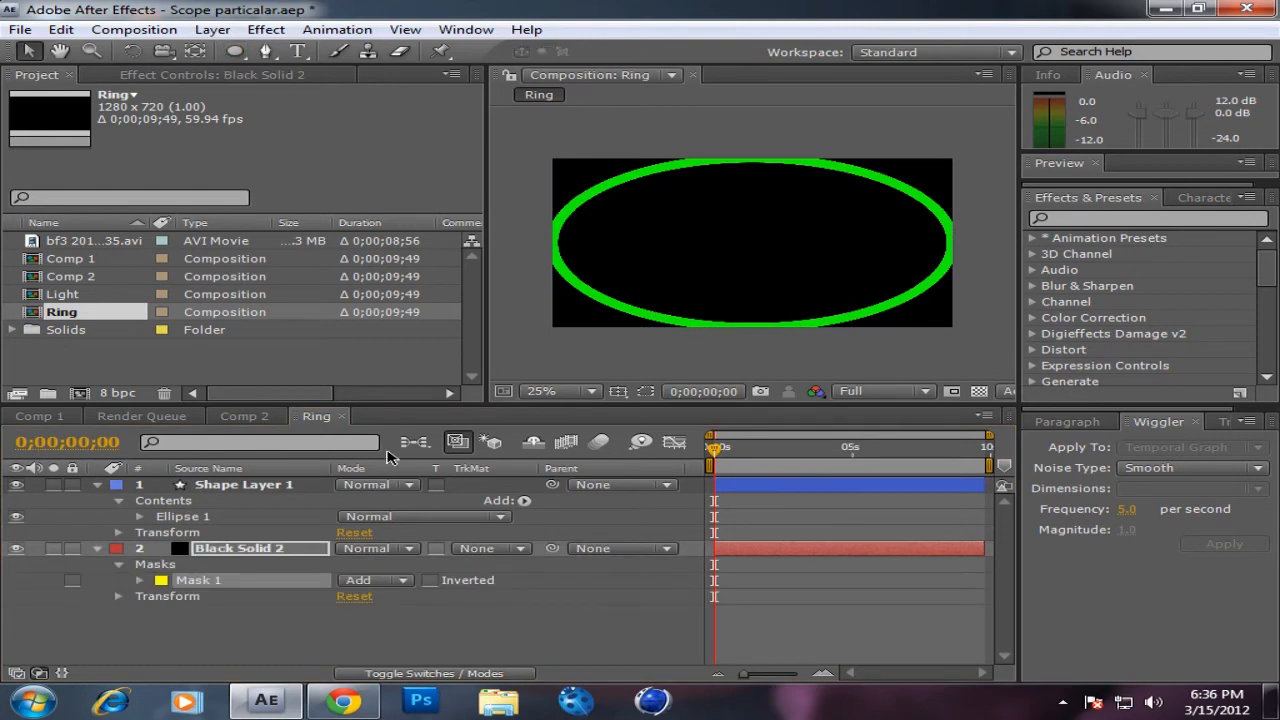
pyautogui.click(303, 553)
pyautogui.click(262, 486)
pyautogui.press('Delete')
pyautogui.click(237, 487)
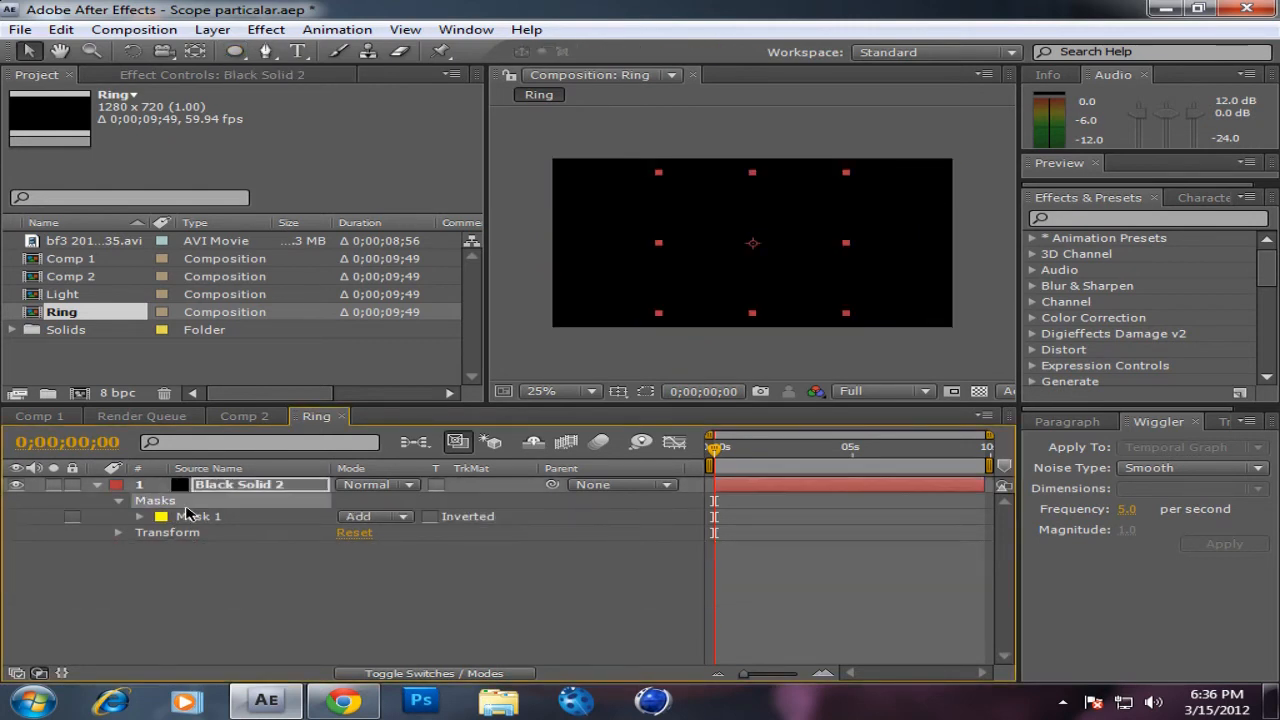
# Step: Add a second full-size elliptical mask to the black solid
pyautogui.click(230, 486)
pyautogui.click(215, 530)
pyautogui.click(213, 521)
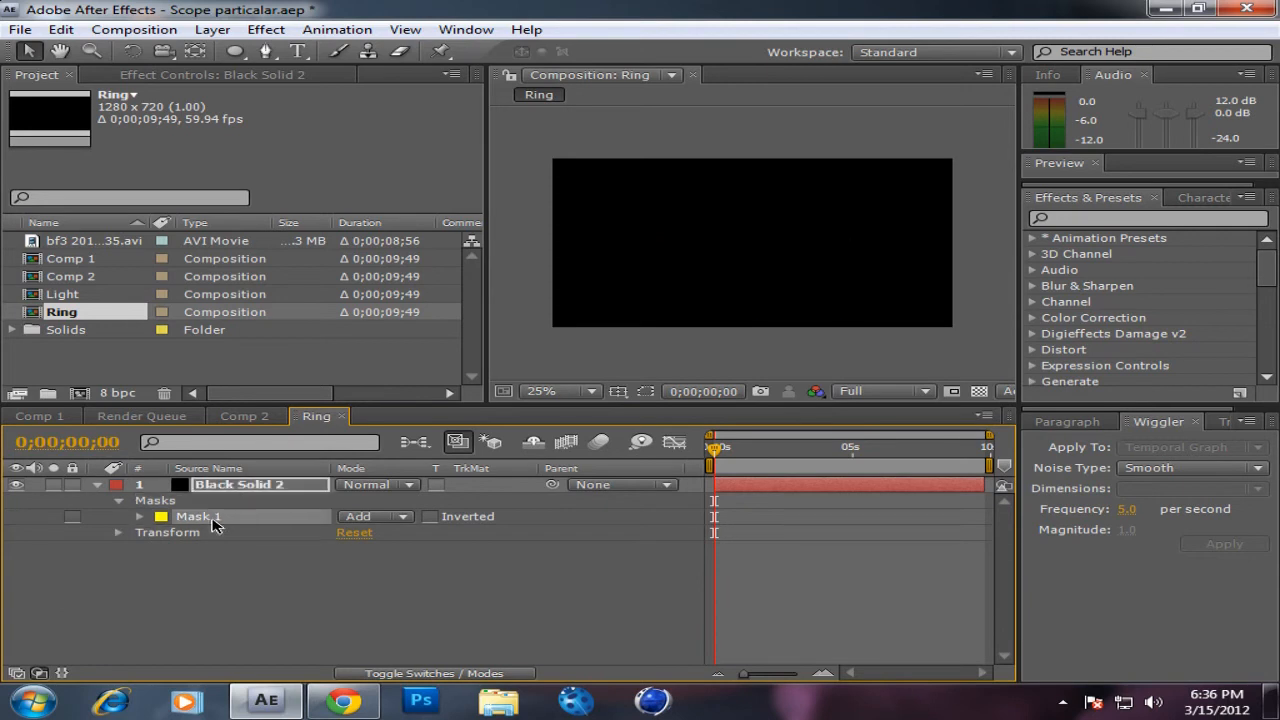
pyautogui.click(242, 485)
pyautogui.click(236, 52)
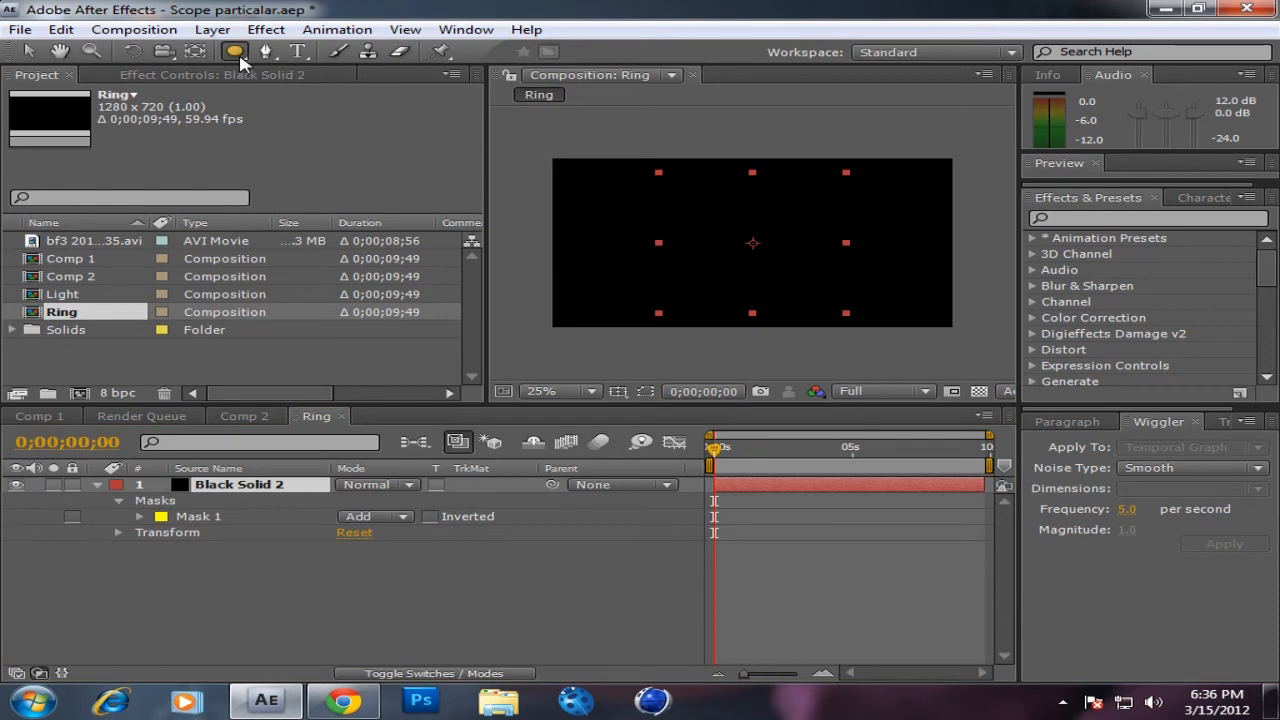
pyautogui.doubleClick(236, 52)
# Step: Delete the masked black solid from the Ring composition
pyautogui.click(110, 418)
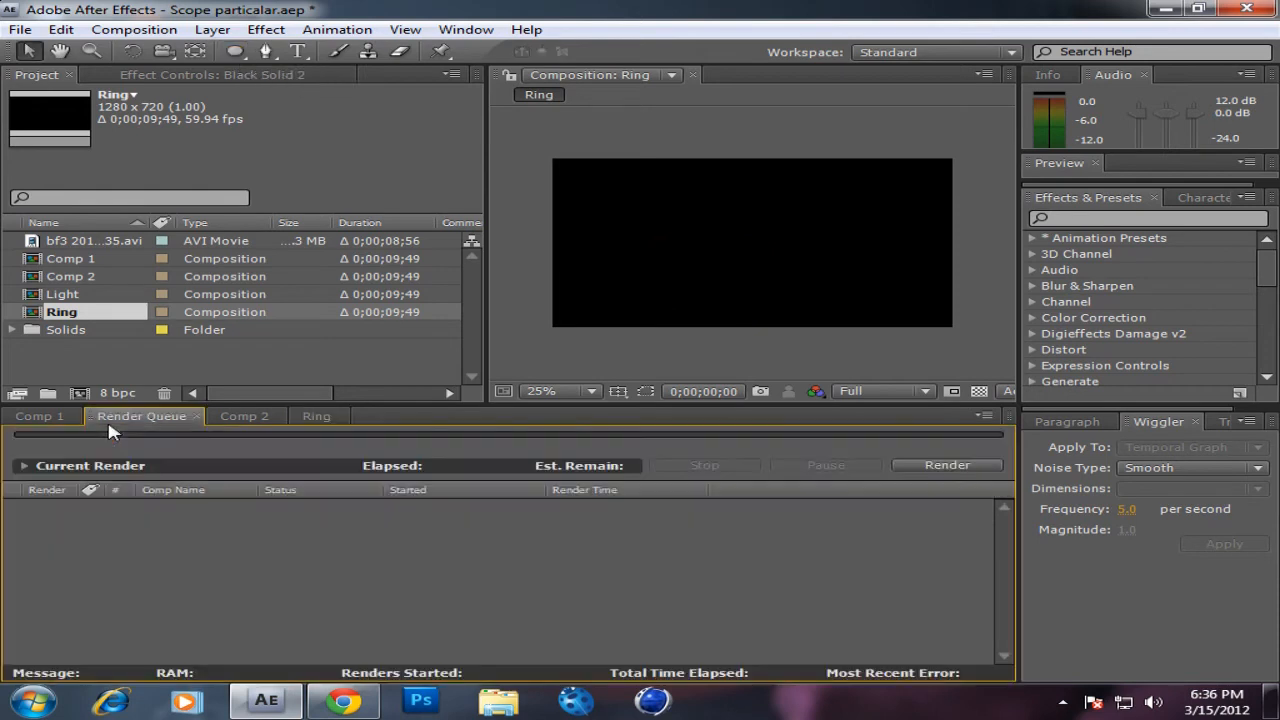
pyautogui.click(240, 416)
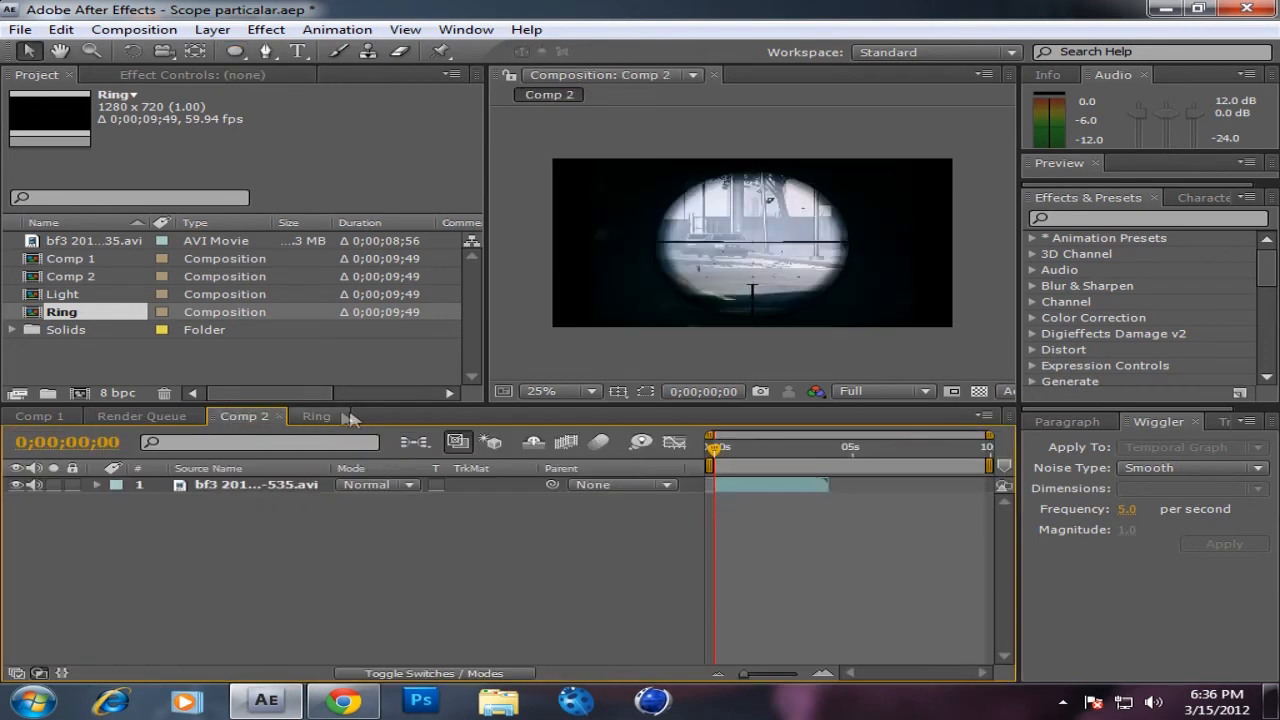
pyautogui.click(318, 416)
pyautogui.click(247, 416)
pyautogui.click(320, 416)
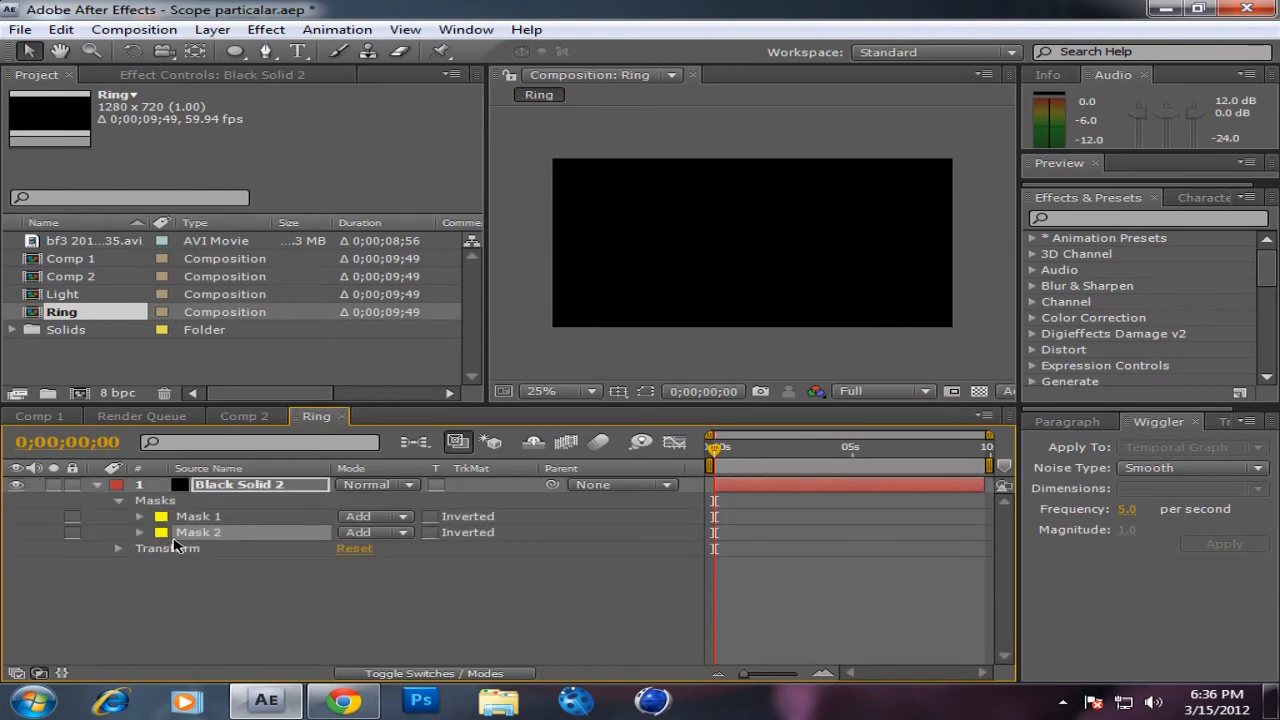
pyautogui.click(233, 488)
pyautogui.press('Delete')
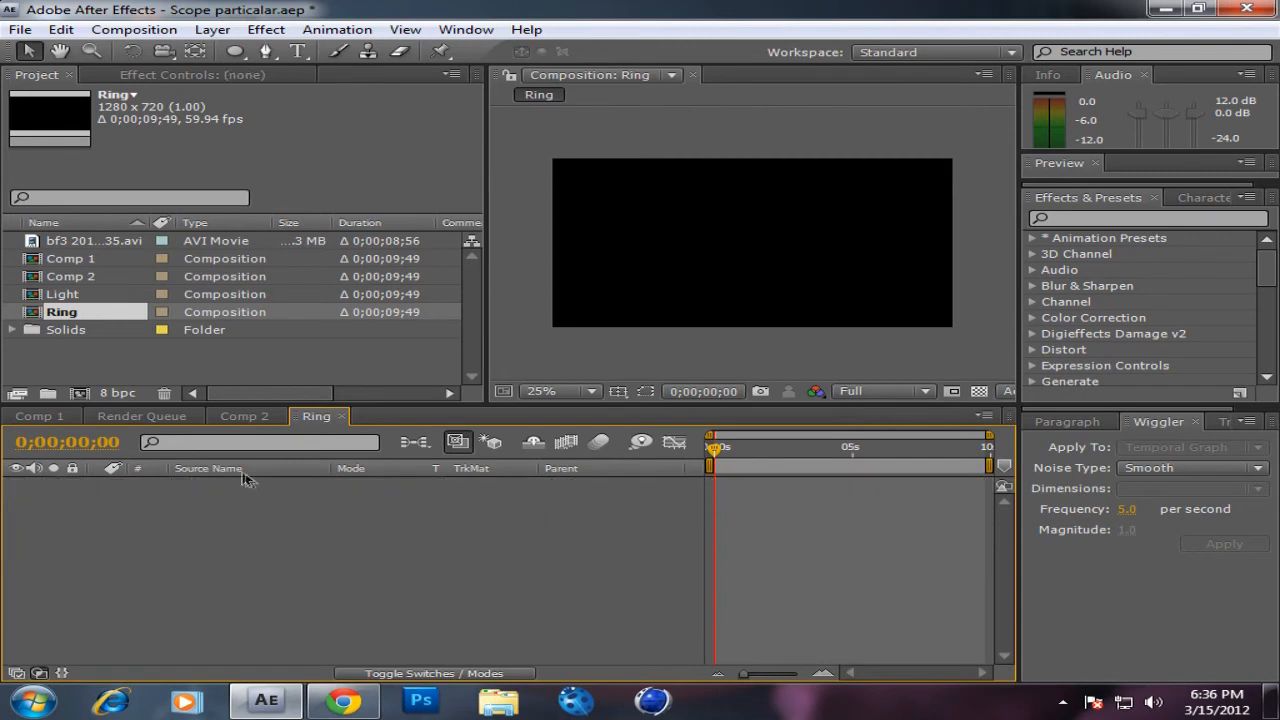
# Step: Close the Ring composition's timeline to return to Comp 2
pyautogui.click(342, 416)
pyautogui.click(224, 30)
pyautogui.moveTo(560, 51)
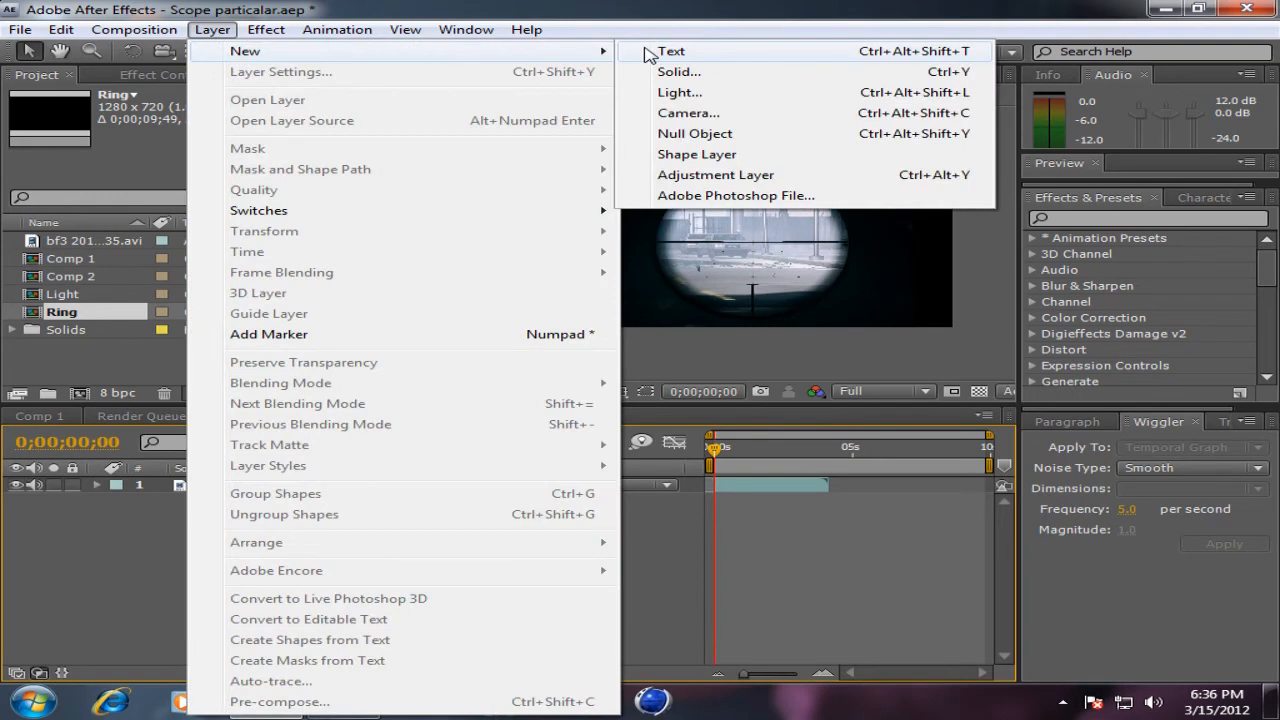
pyautogui.click(123, 580)
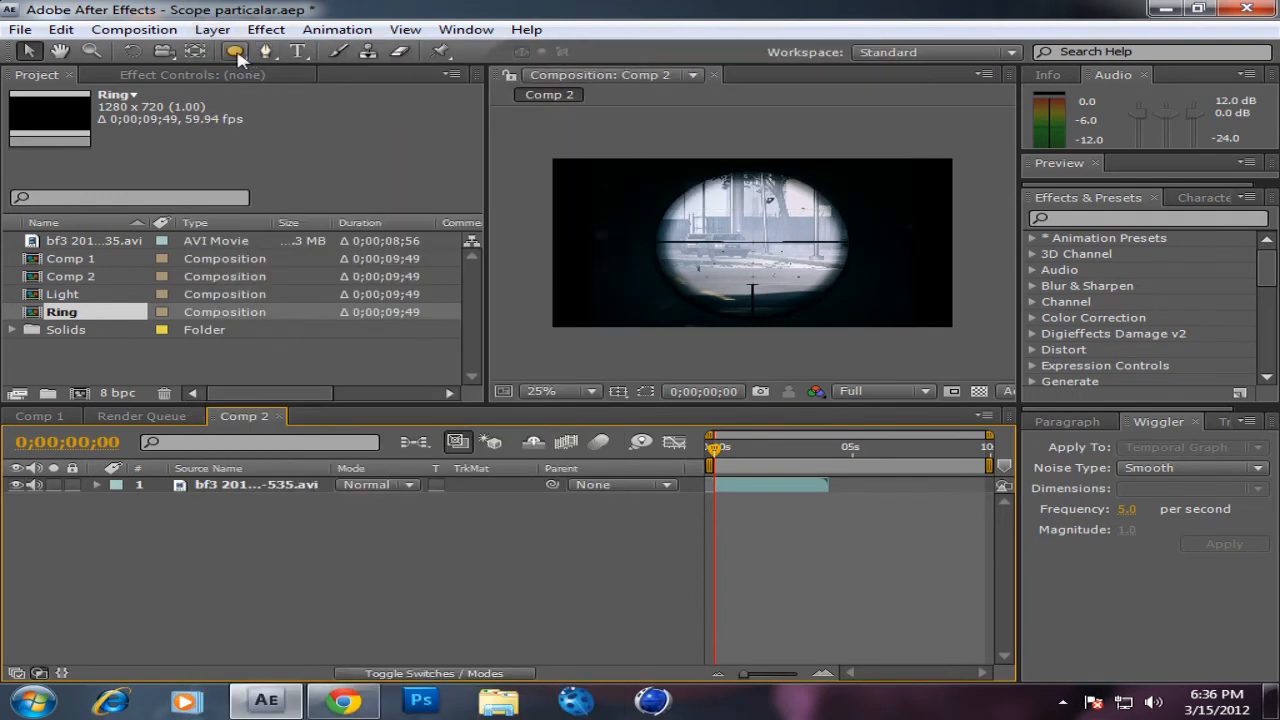
# Step: Set the Ellipse tool to draw with no fill and a magenta stroke, colour DE00FF
pyautogui.click(236, 53)
pyautogui.click(629, 53)
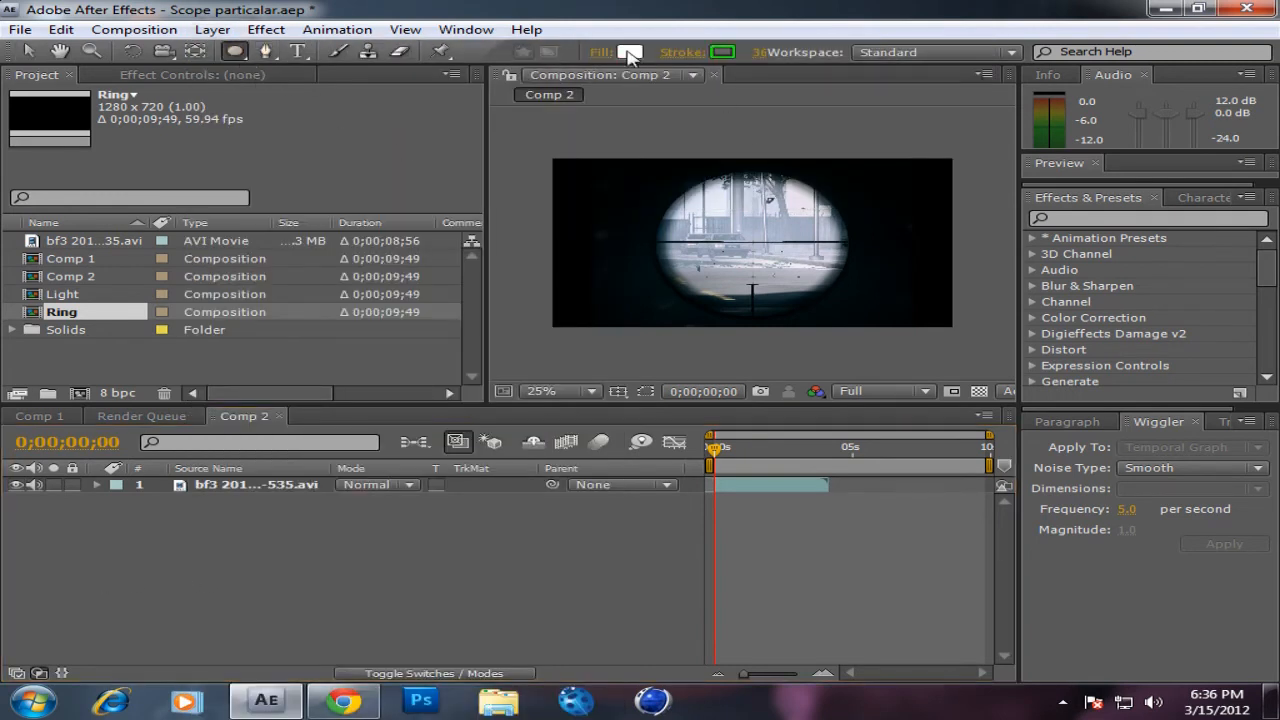
pyautogui.click(630, 53)
pyautogui.click(630, 53)
pyautogui.click(722, 52)
pyautogui.moveTo(397, 476); pyautogui.dragTo(383, 425)
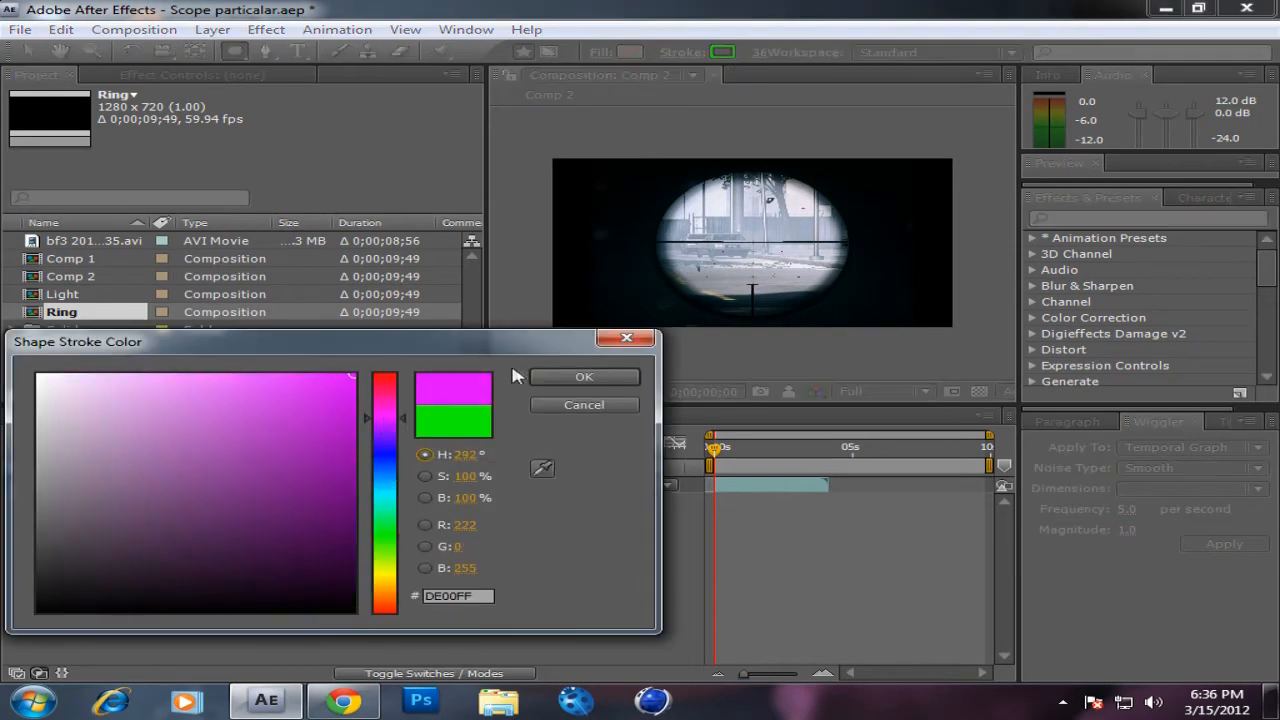
pyautogui.click(578, 377)
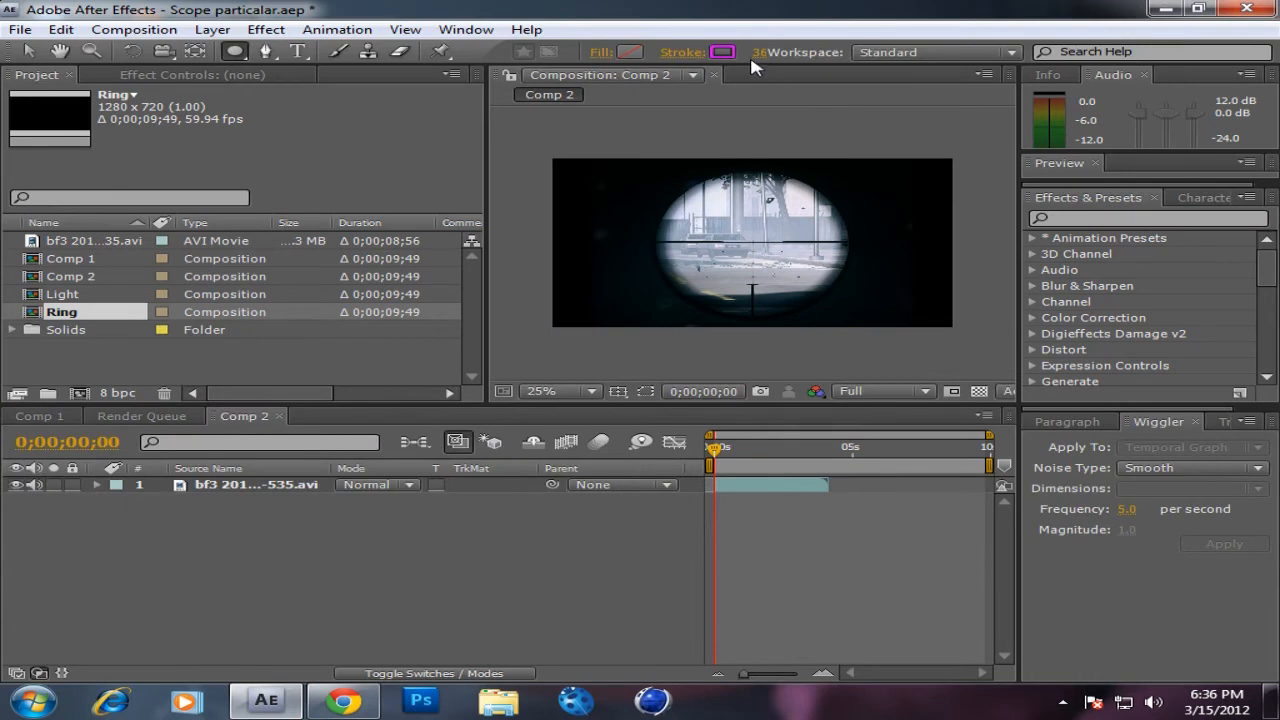
# Step: Draw an ellipse outline slightly larger than the scope view and position it so that it encircles the scope
pyautogui.moveTo(658, 222); pyautogui.dragTo(733, 276)
pyautogui.moveTo(733, 223); pyautogui.dragTo(840, 159)
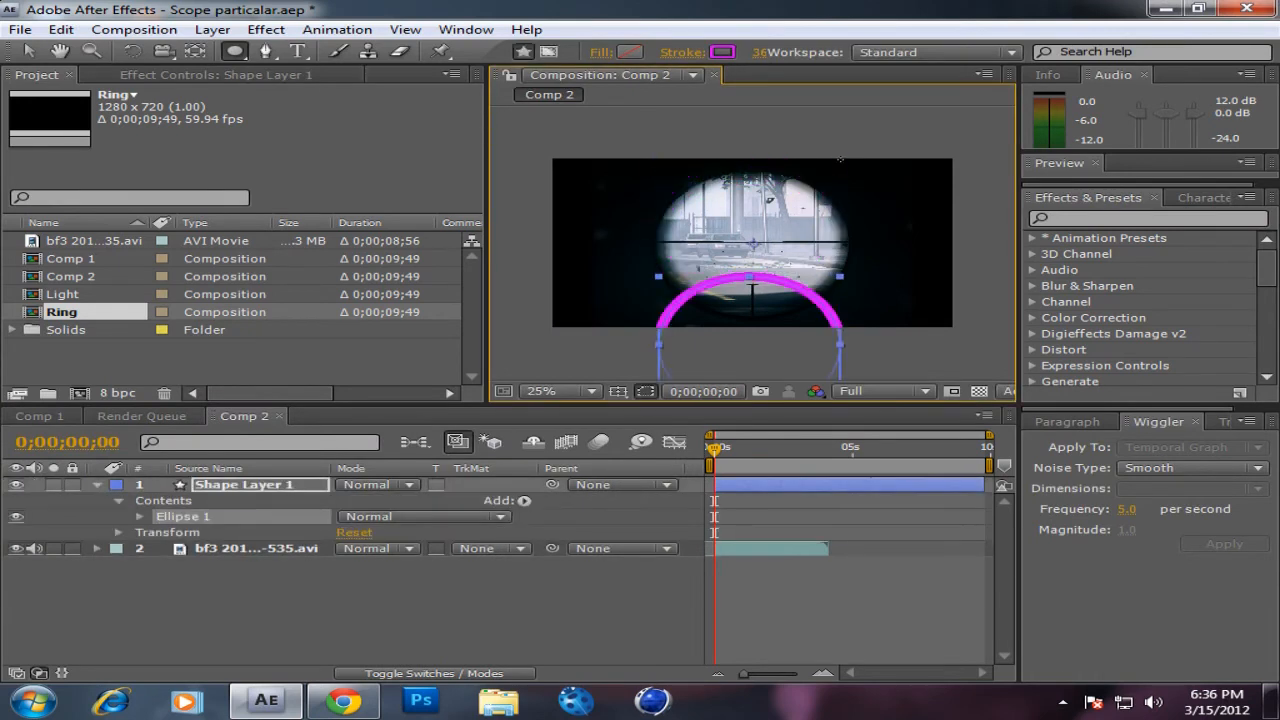
pyautogui.moveTo(840, 412)
pyautogui.mouseDown()
pyautogui.moveTo(751, 212)
pyautogui.moveTo(750, 343)
pyautogui.moveTo(761, 353)
pyautogui.moveTo(777, 192)
pyautogui.moveTo(869, 129)
pyautogui.mouseUp()
pyautogui.click(28, 51)
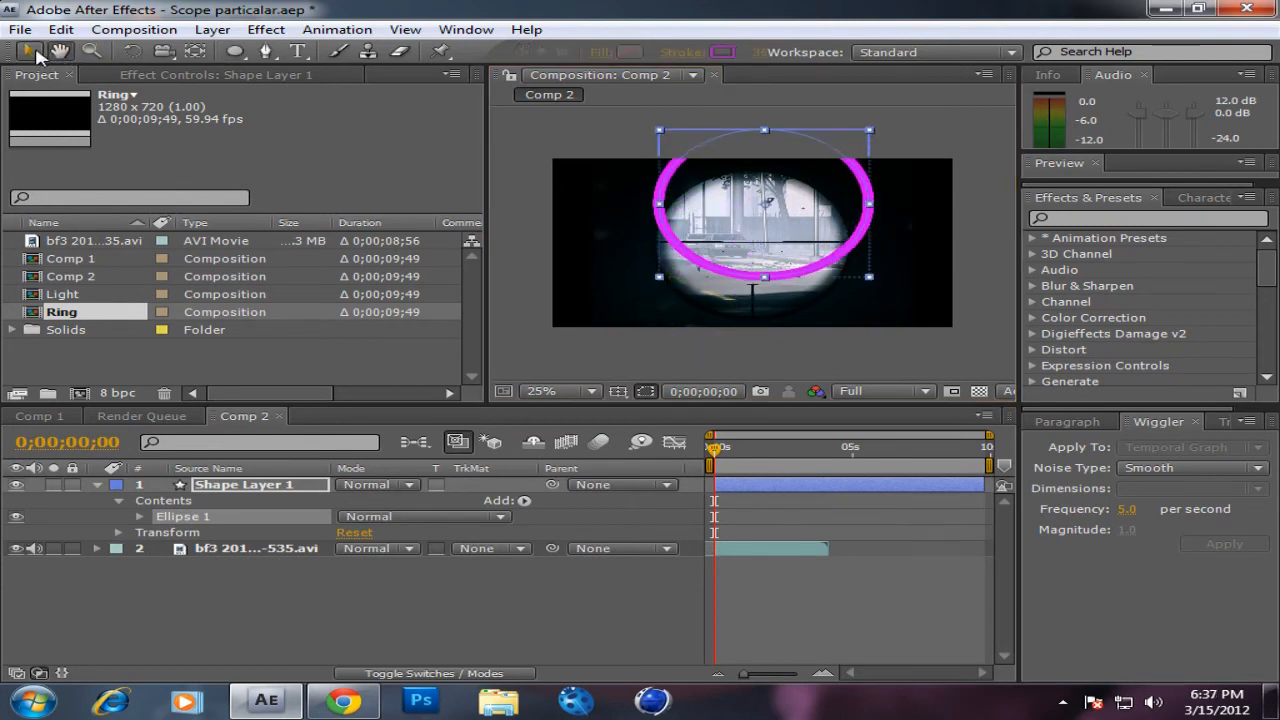
pyautogui.moveTo(790, 210); pyautogui.dragTo(778, 236)
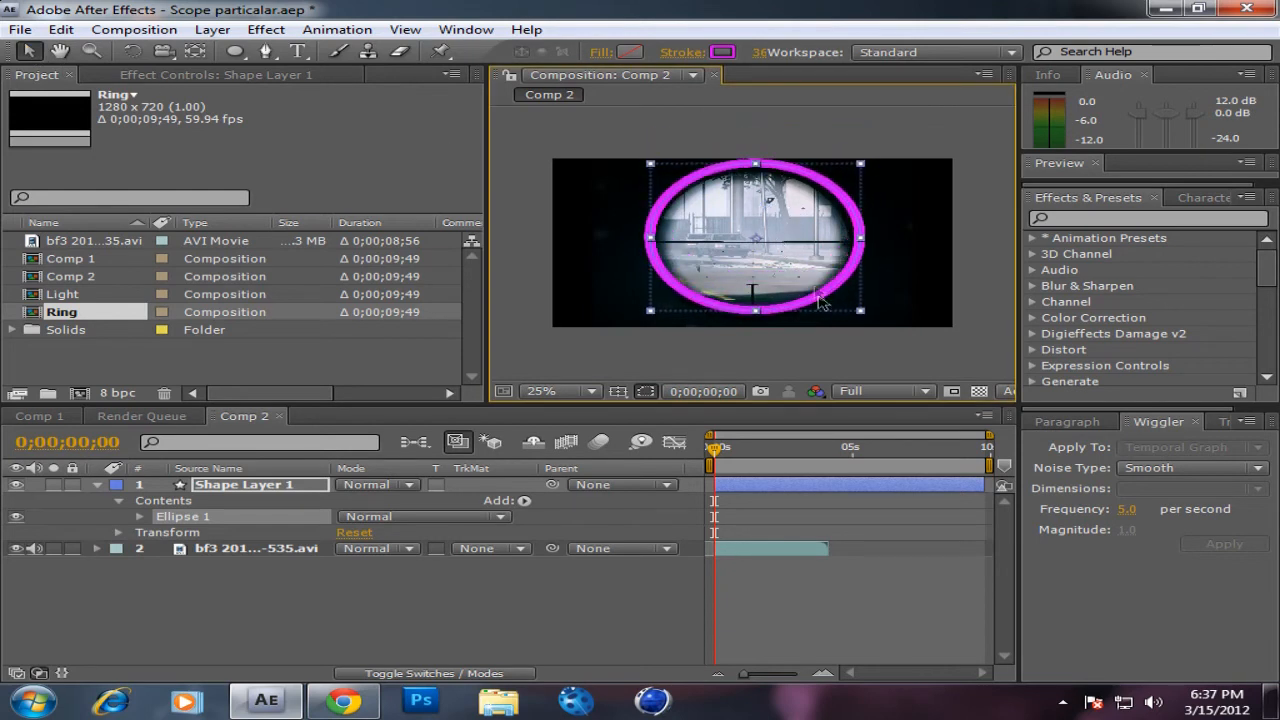
pyautogui.click(551, 362)
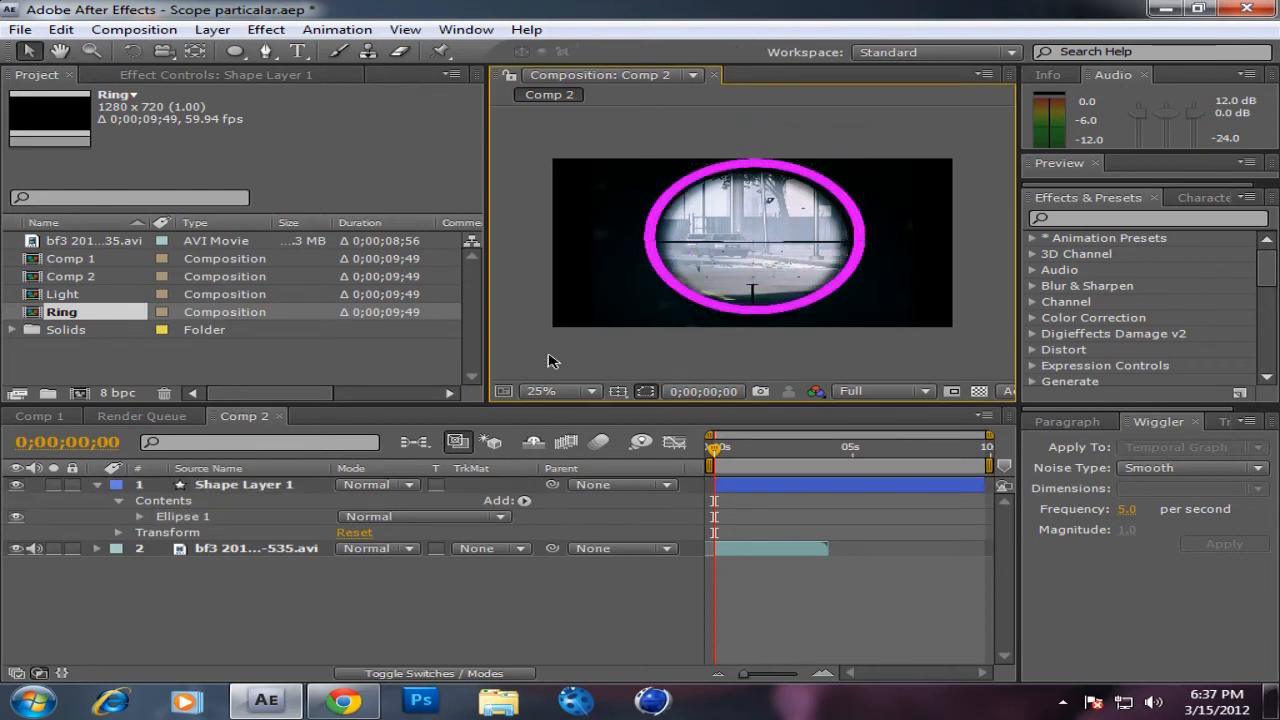
# Step: Add a null object to Comp 2 and turn it into a 3D layer
pyautogui.click(247, 552)
pyautogui.click(241, 486)
pyautogui.click(272, 594)
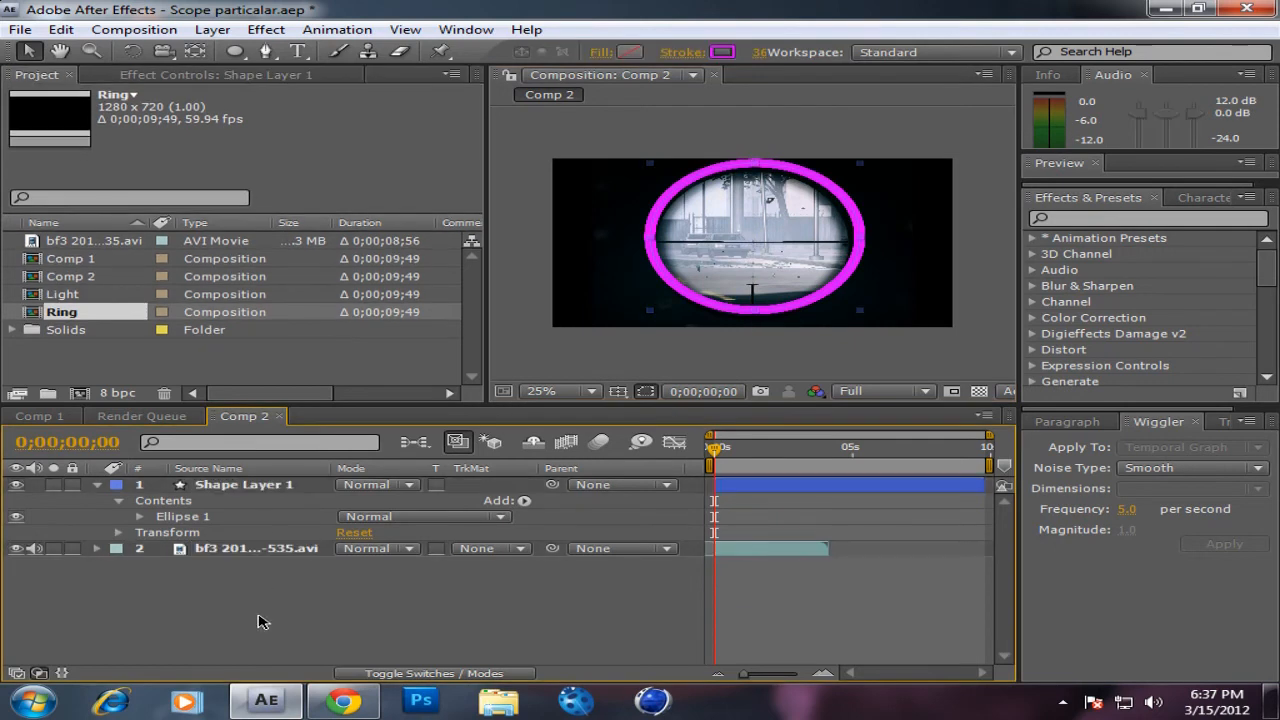
pyautogui.click(212, 29)
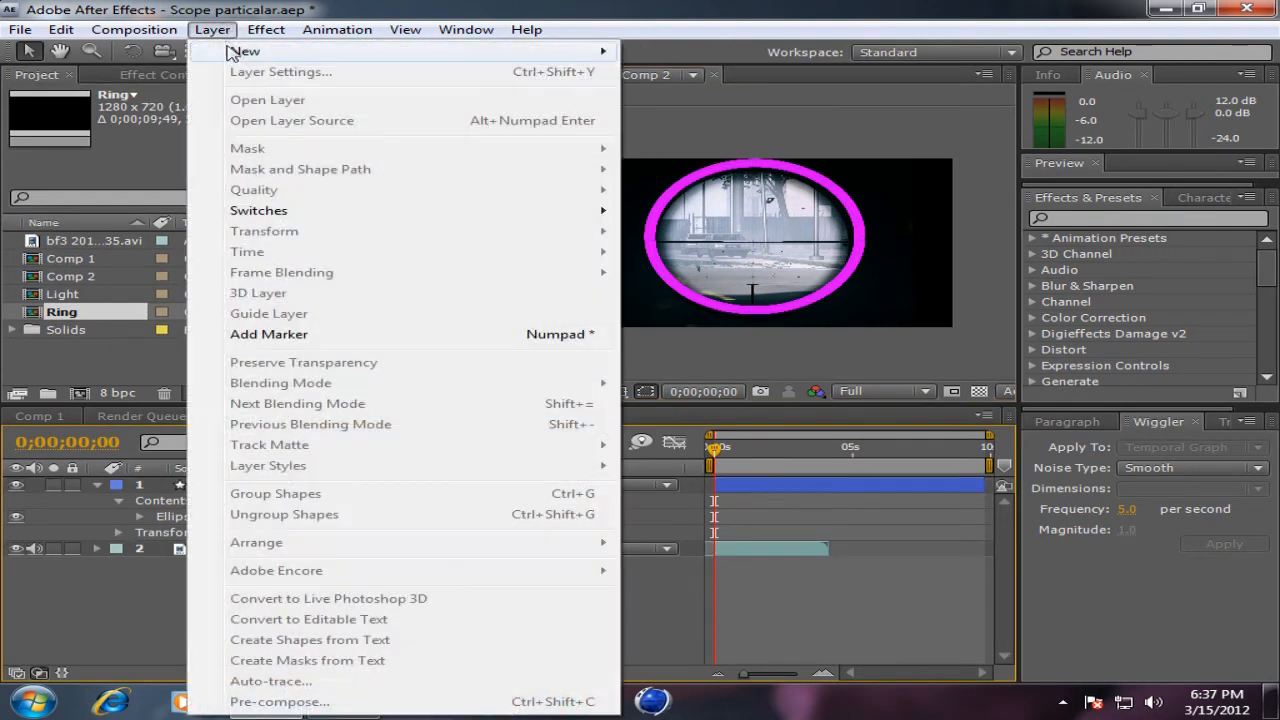
pyautogui.moveTo(242, 50)
pyautogui.click(695, 134)
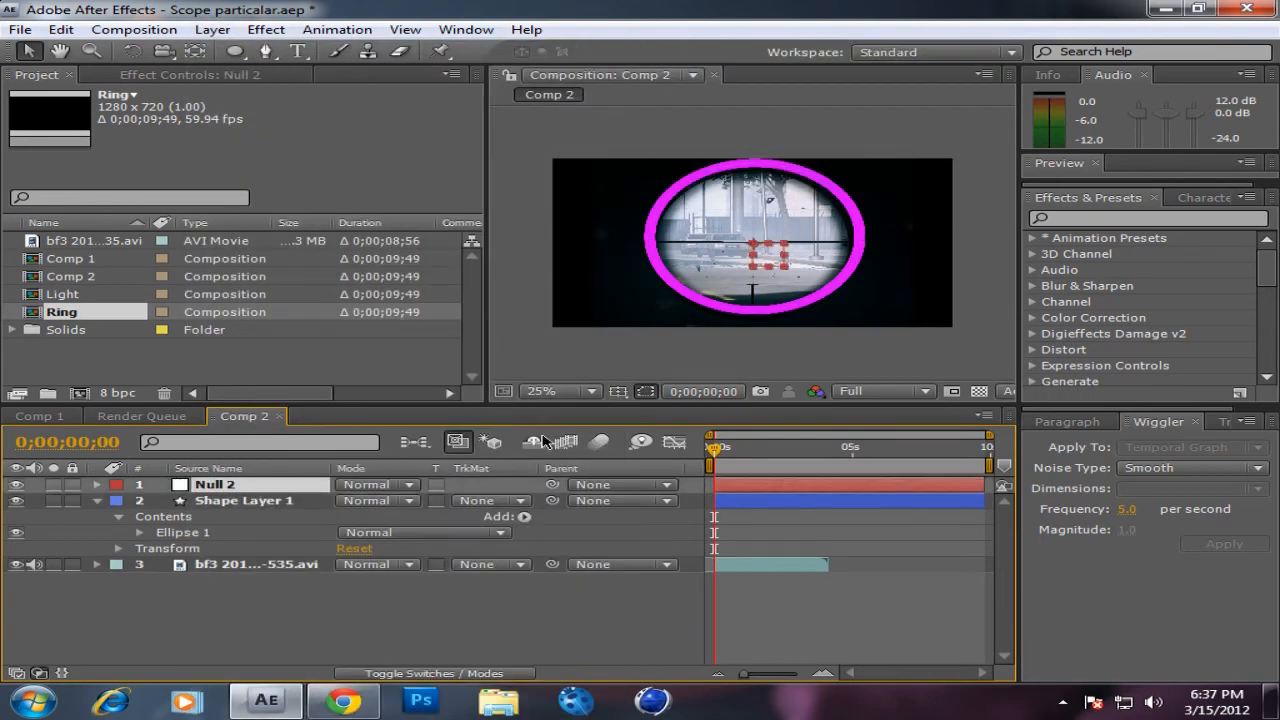
pyautogui.click(430, 674)
pyautogui.click(476, 484)
# Step: Move the null object up to the top edge of the magenta ring
pyautogui.click(220, 502)
pyautogui.click(222, 487)
pyautogui.moveTo(763, 258); pyautogui.dragTo(755, 170)
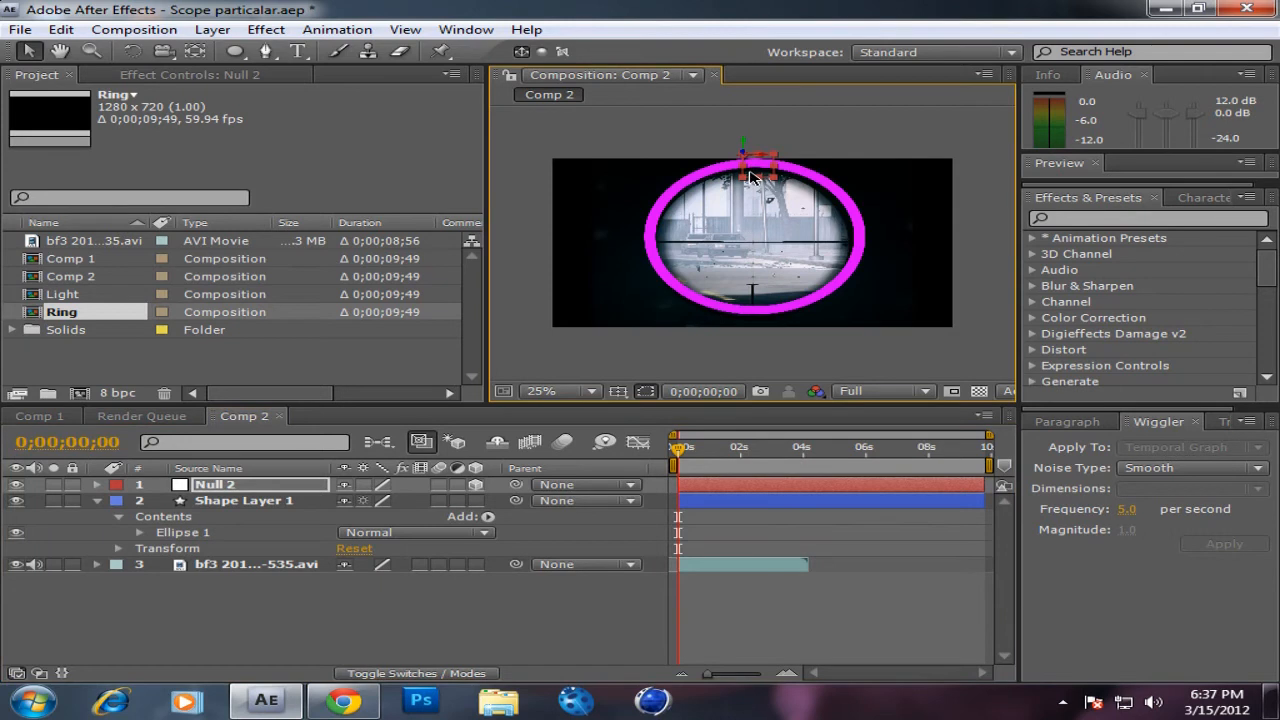
# Step: Start keyframing Null 2's position at the first frame and place it on the ring's upper right, at about 754, 12
pyautogui.press('p')
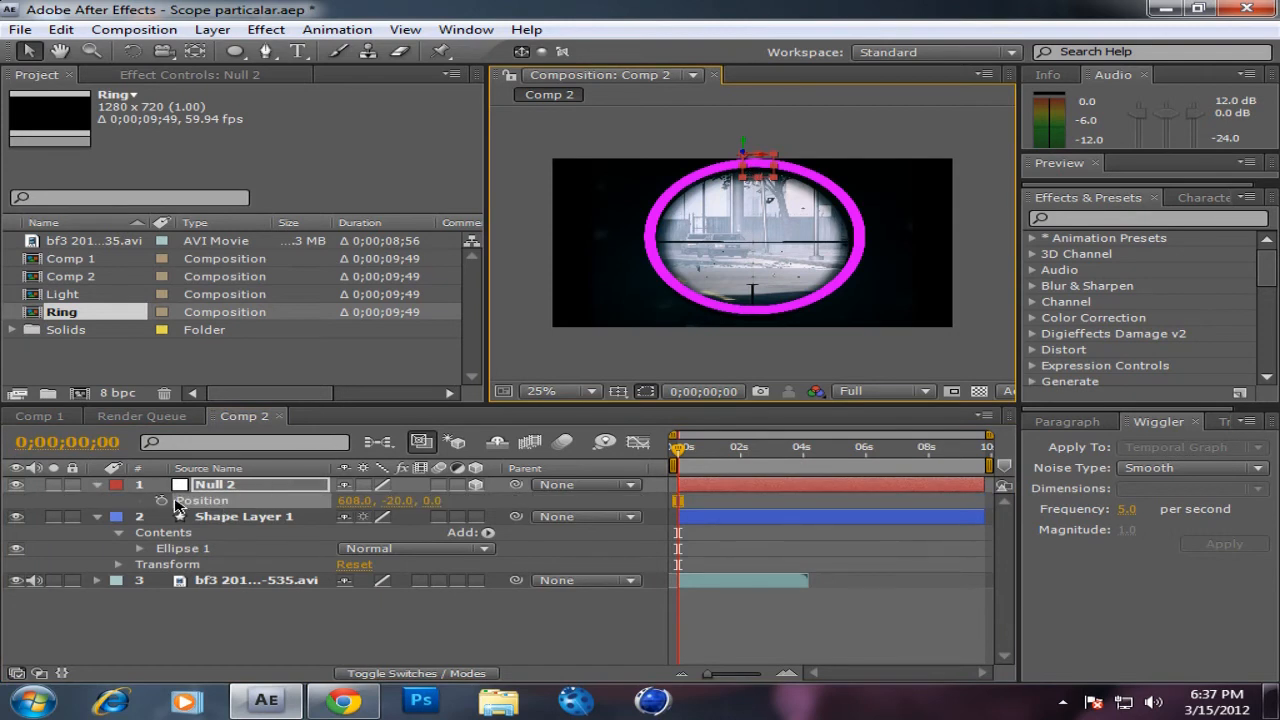
pyautogui.click(162, 500)
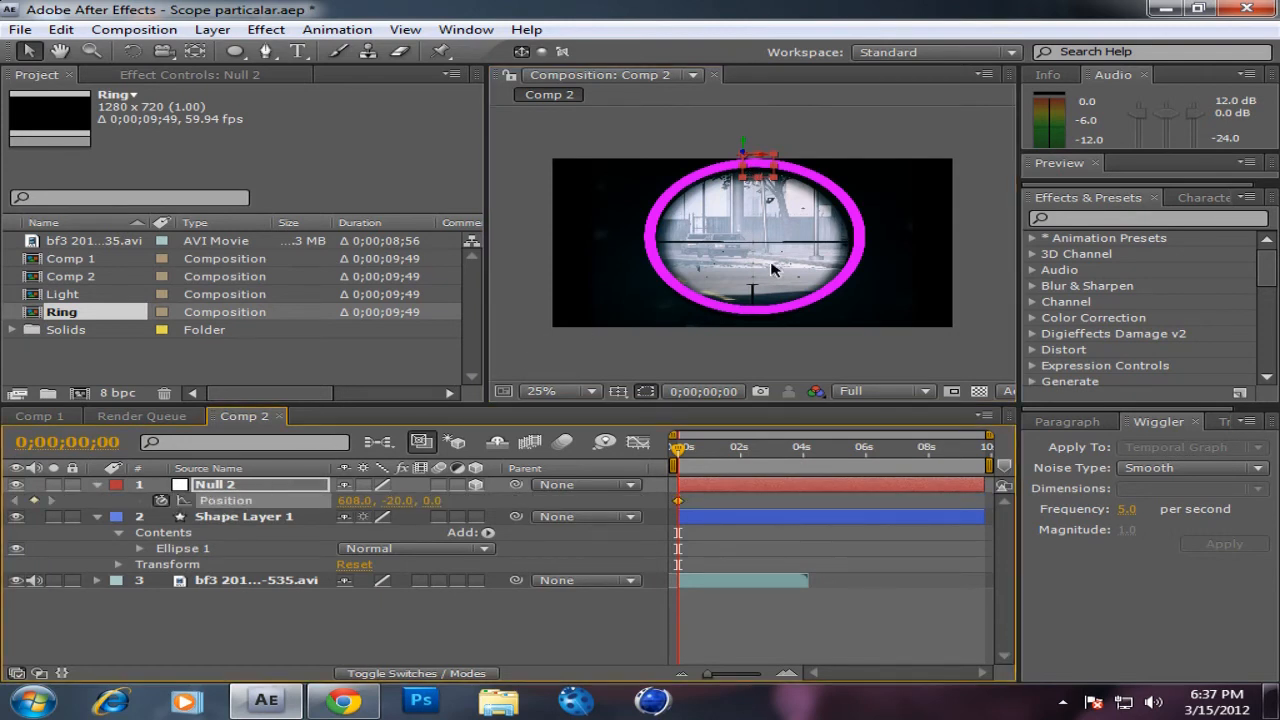
pyautogui.scroll(2, 775, 277)
pyautogui.press('space')
pyautogui.moveTo(840, 162); pyautogui.dragTo(731, 232)
pyautogui.moveTo(663, 180); pyautogui.dragTo(756, 194)
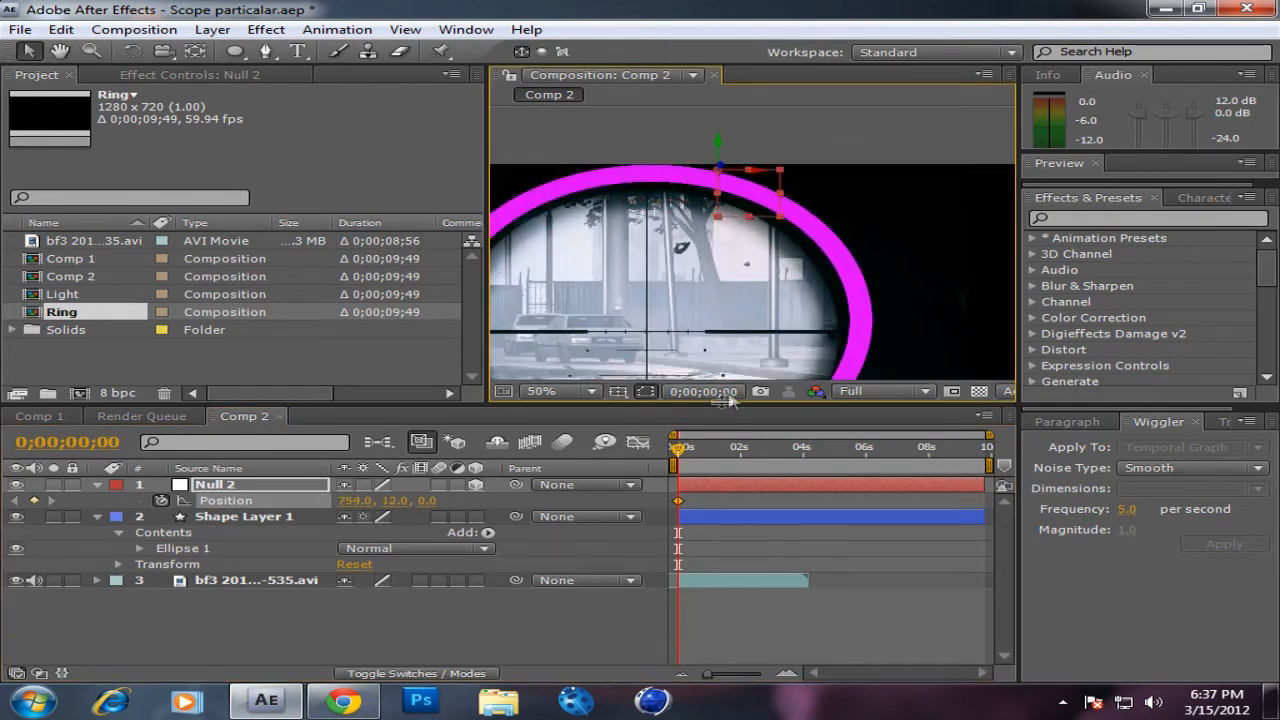
# Step: Keyframe the null at 0;00;00;12 at about 918, 156, and slightly further on at the ring's right edge, at about 974, 356
pyautogui.click(684, 452)
pyautogui.moveTo(745, 192); pyautogui.dragTo(850, 283)
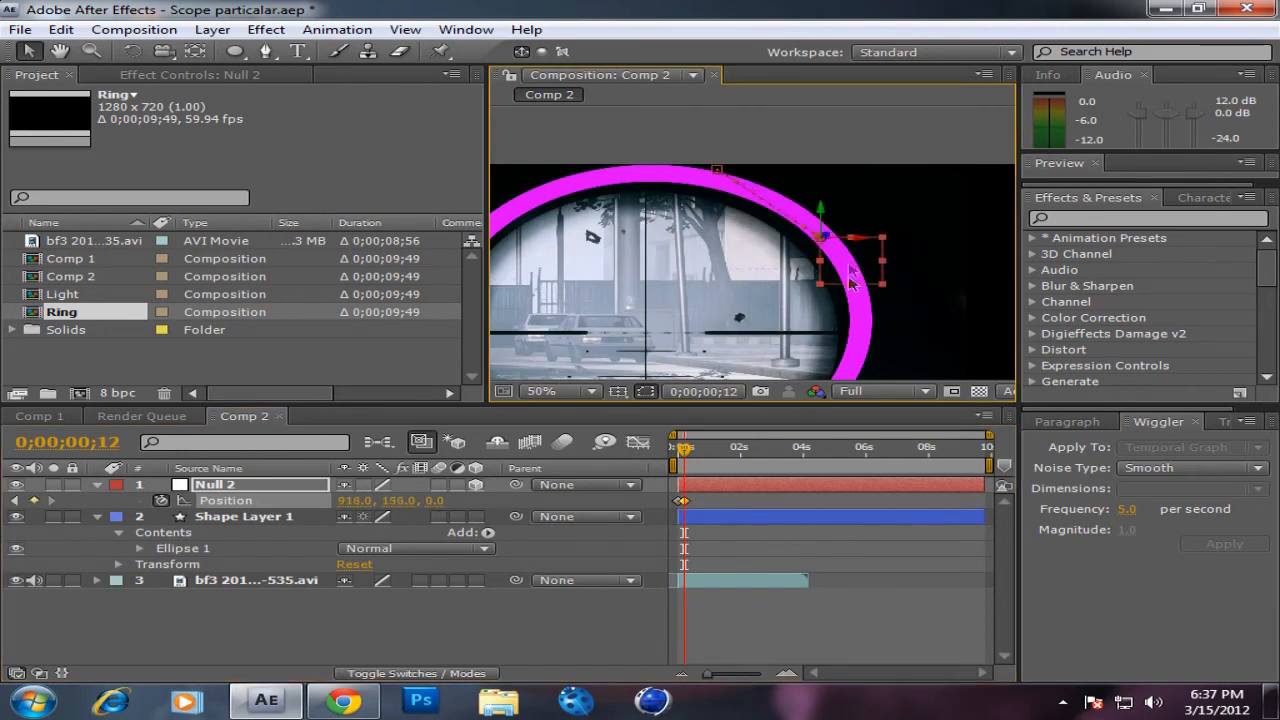
pyautogui.click(690, 452)
pyautogui.moveTo(860, 303); pyautogui.dragTo(893, 373)
# Step: Continue the null's position keyframes clockwise, at the ring's lower right at about 884, 572 and its bottom centre at about 640, 650
pyautogui.press('space')
pyautogui.moveTo(910, 308); pyautogui.dragTo(911, 134)
pyautogui.moveTo(695, 452); pyautogui.dragTo(699, 452)
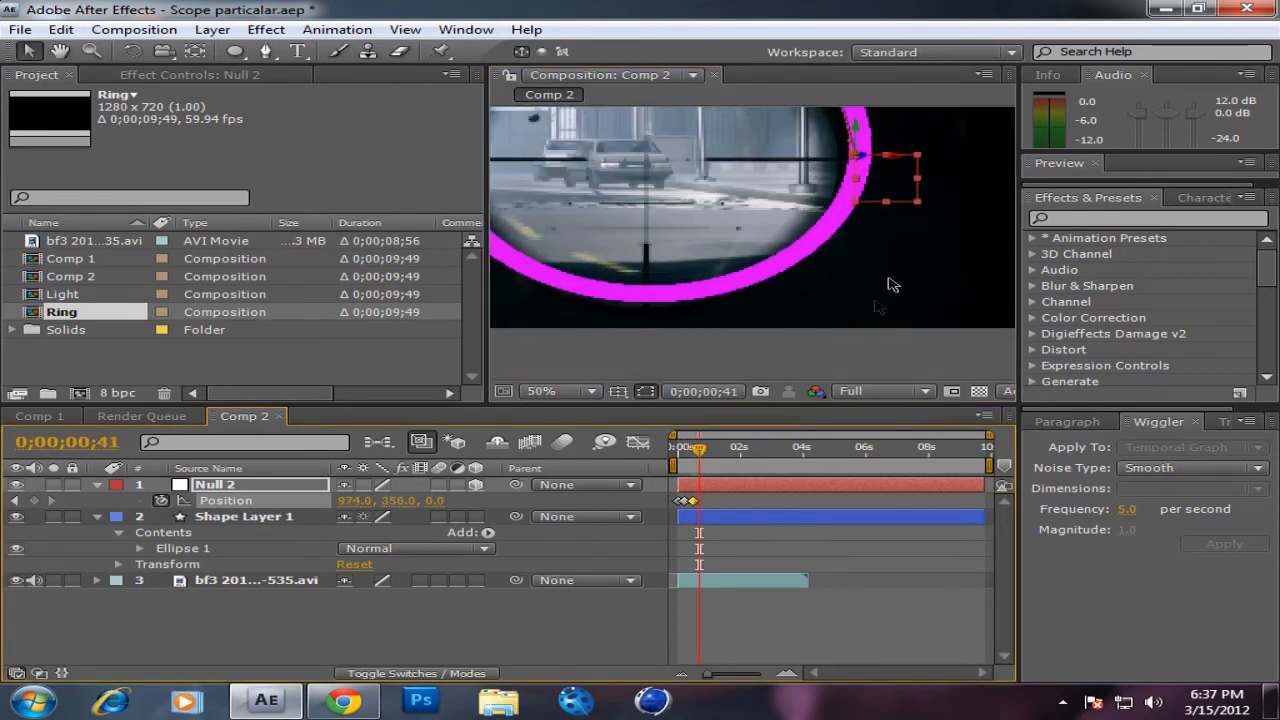
pyautogui.moveTo(901, 181); pyautogui.dragTo(845, 287)
pyautogui.moveTo(703, 452); pyautogui.dragTo(710, 450)
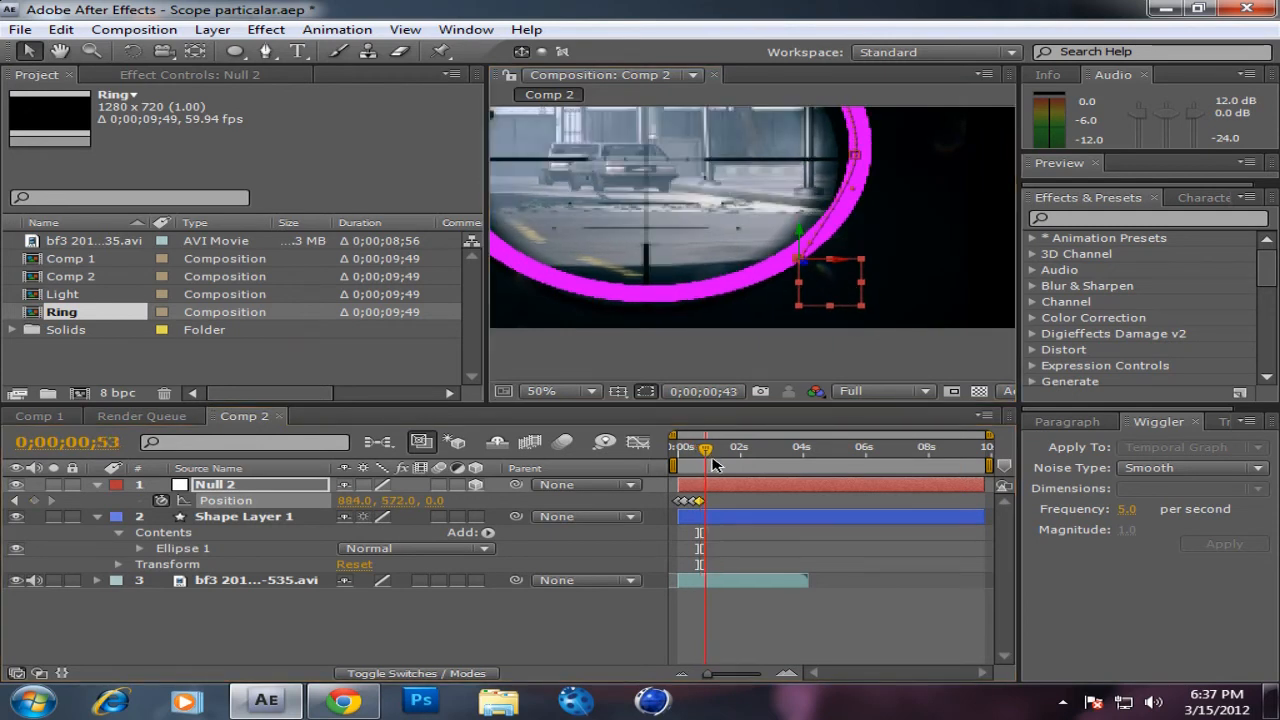
pyautogui.moveTo(818, 290); pyautogui.dragTo(665, 319)
# Step: Keyframe the null on the ring's lower left at 0;00;01;17, and shortly after on its left edge at about 298, 322
pyautogui.moveTo(712, 449); pyautogui.dragTo(718, 449)
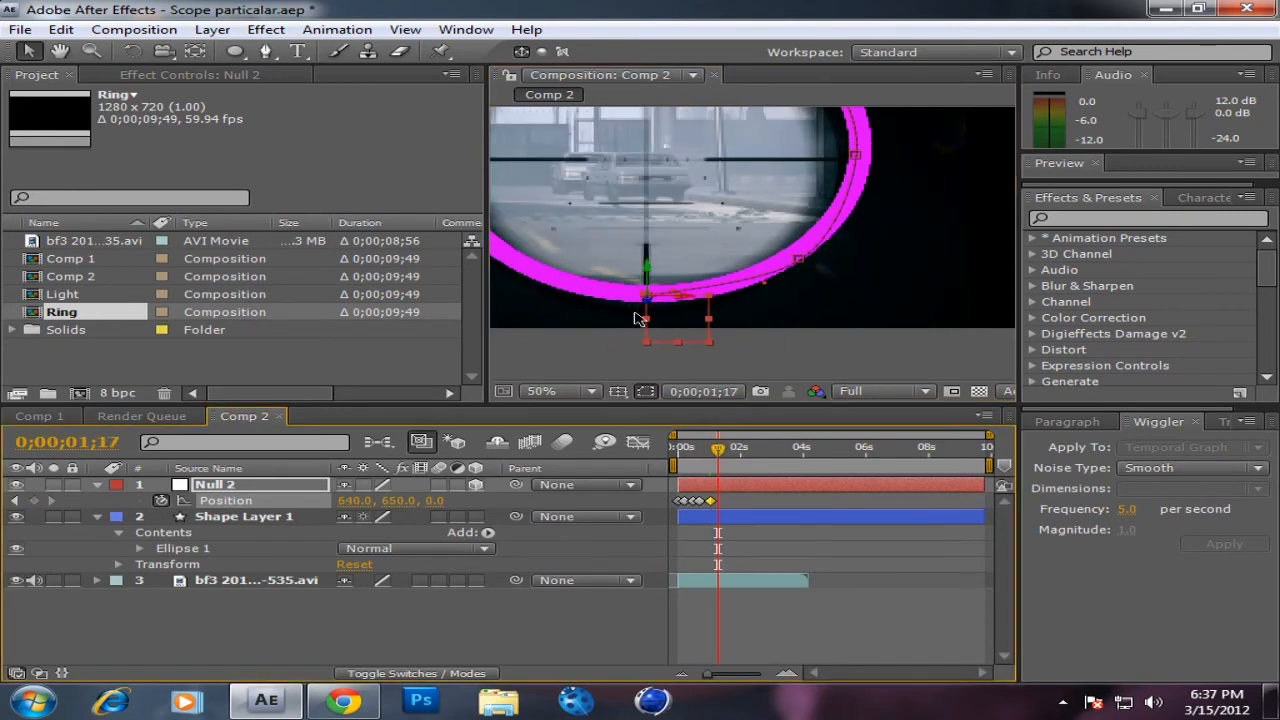
pyautogui.scroll(-1, 630, 301)
pyautogui.moveTo(670, 260); pyautogui.dragTo(749, 279)
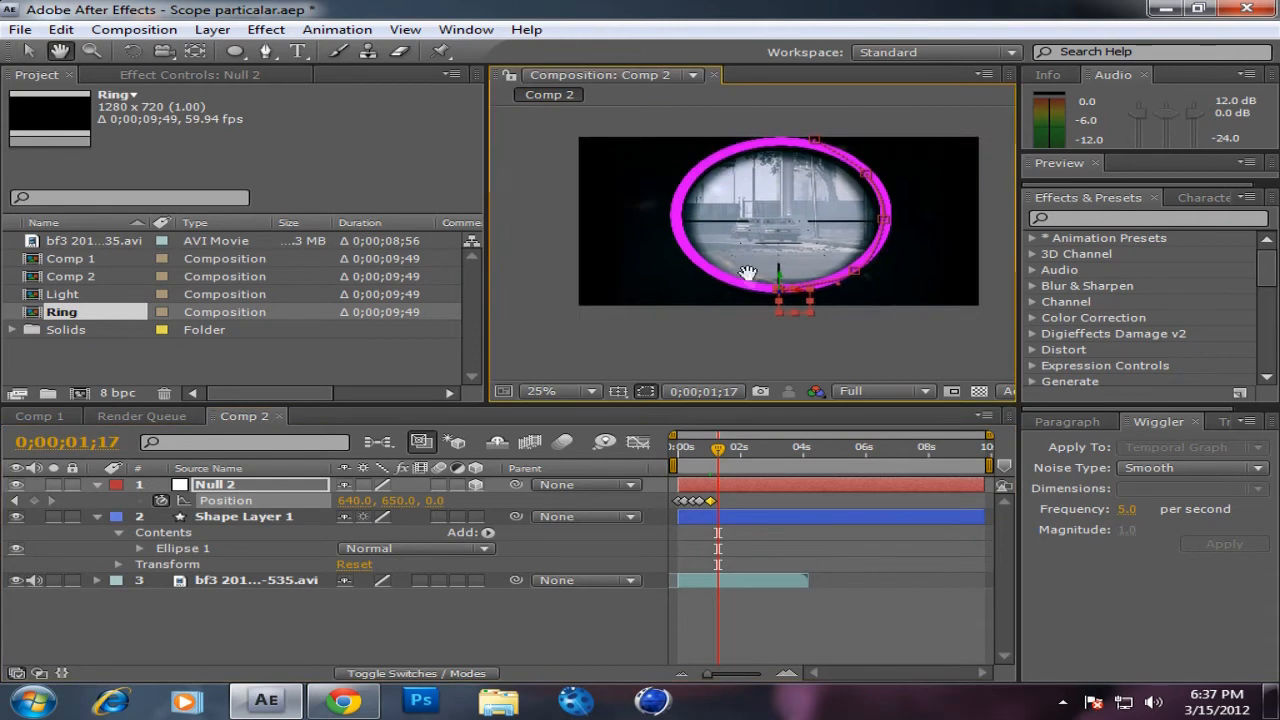
pyautogui.scroll(2, 750, 280)
pyautogui.scroll(-1, 788, 337)
pyautogui.moveTo(826, 368); pyautogui.dragTo(676, 316)
pyautogui.moveTo(717, 447); pyautogui.dragTo(725, 456)
pyautogui.moveTo(700, 308); pyautogui.dragTo(628, 214)
# Step: Keyframe the null on the ring's upper left at 0;00;01;50, and near the top at 0;00;02;05 at about 556, 24
pyautogui.moveTo(725, 452); pyautogui.dragTo(737, 452)
pyautogui.press('space')
pyautogui.moveTo(771, 176); pyautogui.dragTo(736, 275)
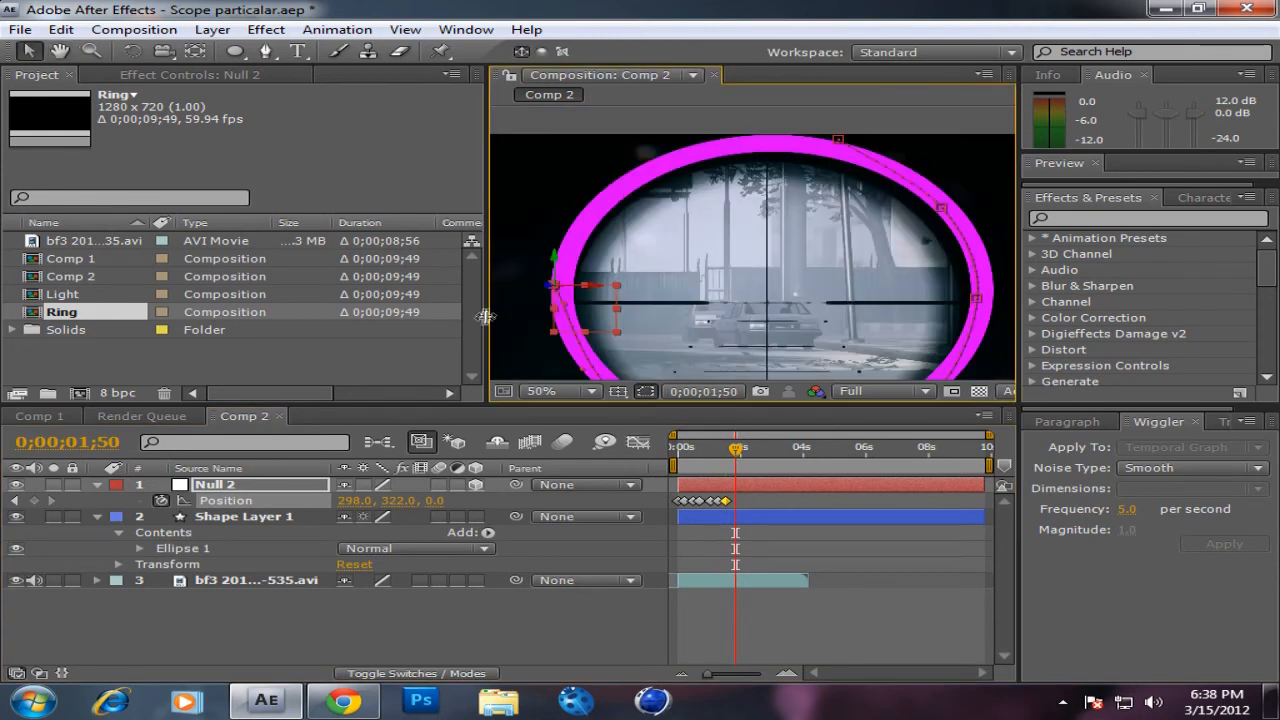
pyautogui.moveTo(577, 314); pyautogui.dragTo(632, 216)
pyautogui.moveTo(734, 453); pyautogui.dragTo(743, 455)
pyautogui.moveTo(641, 215); pyautogui.dragTo(745, 171)
# Step: Move the null to the top of the ring at 0;00;02;12, at about 652, 16
pyautogui.press('space')
pyautogui.moveTo(788, 234); pyautogui.dragTo(721, 271)
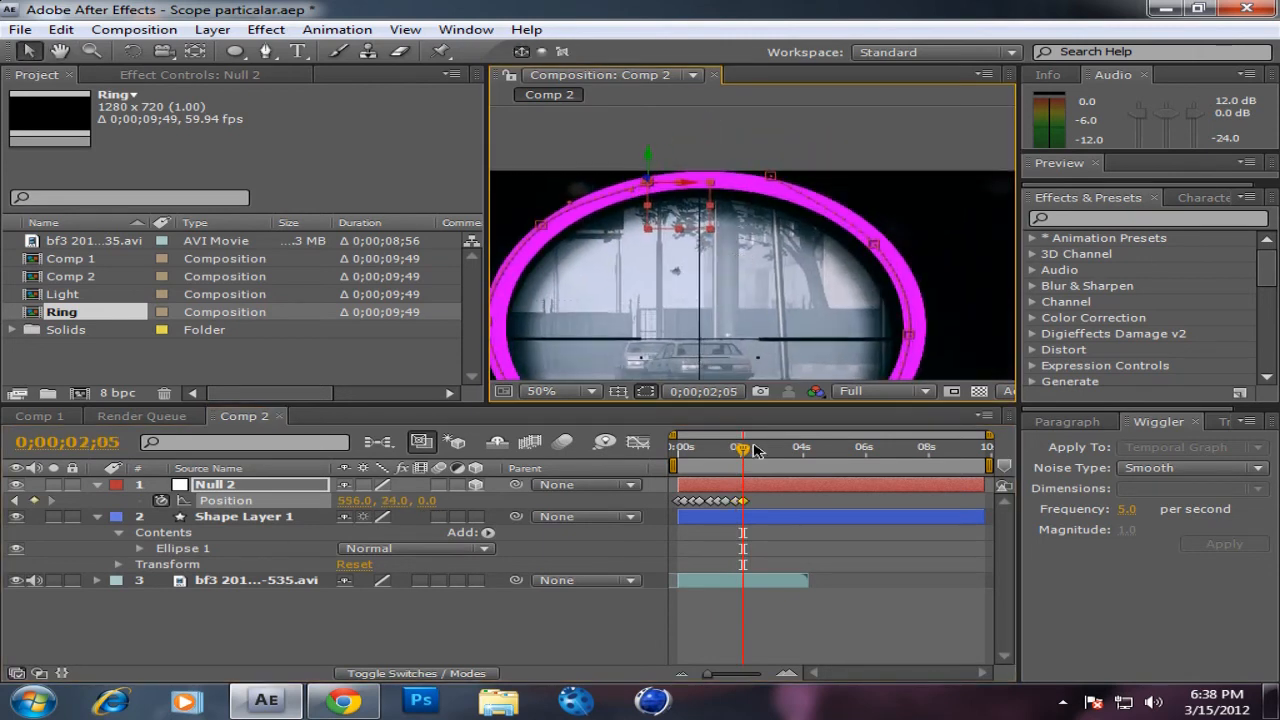
pyautogui.moveTo(745, 455); pyautogui.dragTo(750, 457)
pyautogui.moveTo(697, 206); pyautogui.dragTo(764, 177)
# Step: Nudge the bottom, lower-right, right and upper-right points of the null's motion path so they follow the ring's band
pyautogui.press('space')
pyautogui.moveTo(726, 334); pyautogui.dragTo(805, 225)
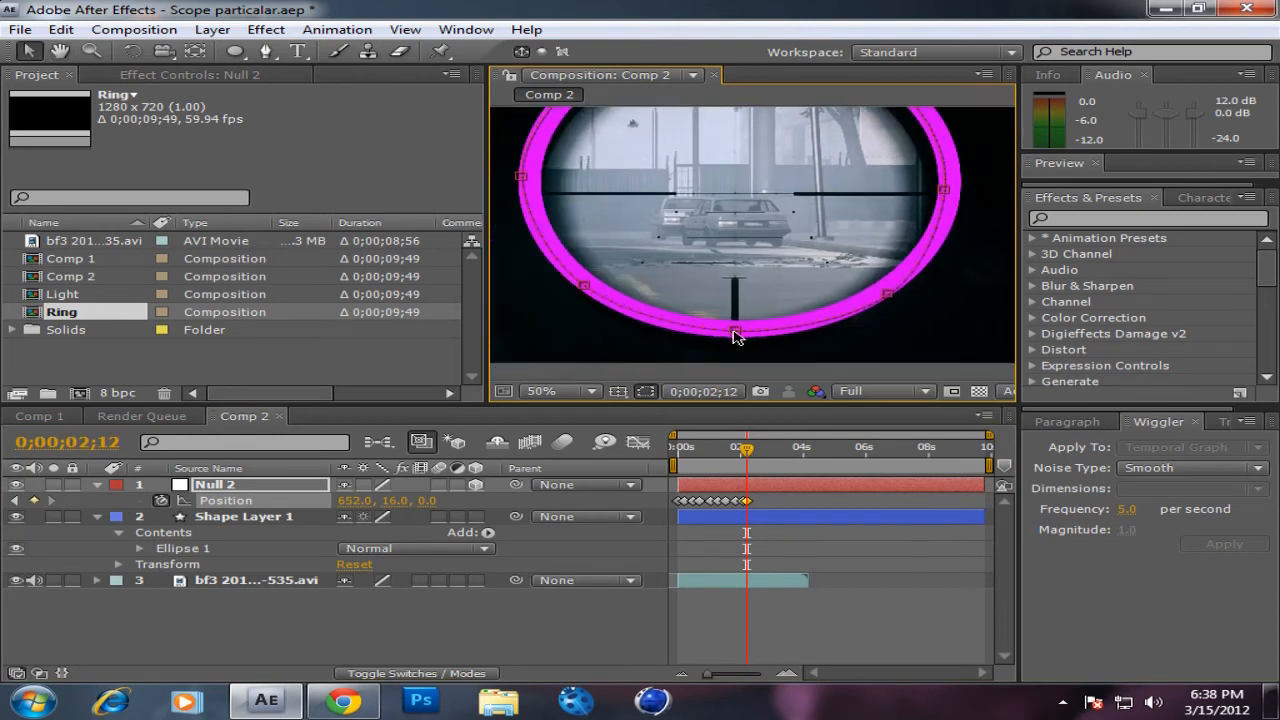
pyautogui.click(889, 289)
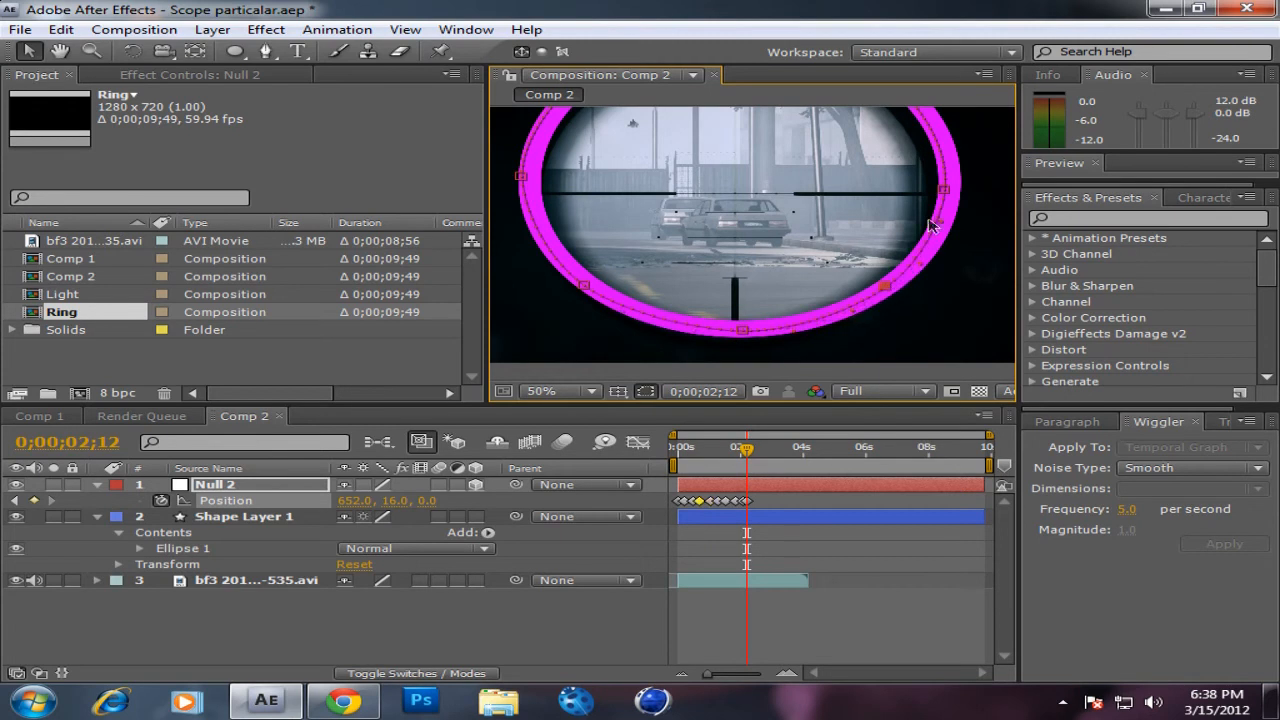
pyautogui.click(948, 190)
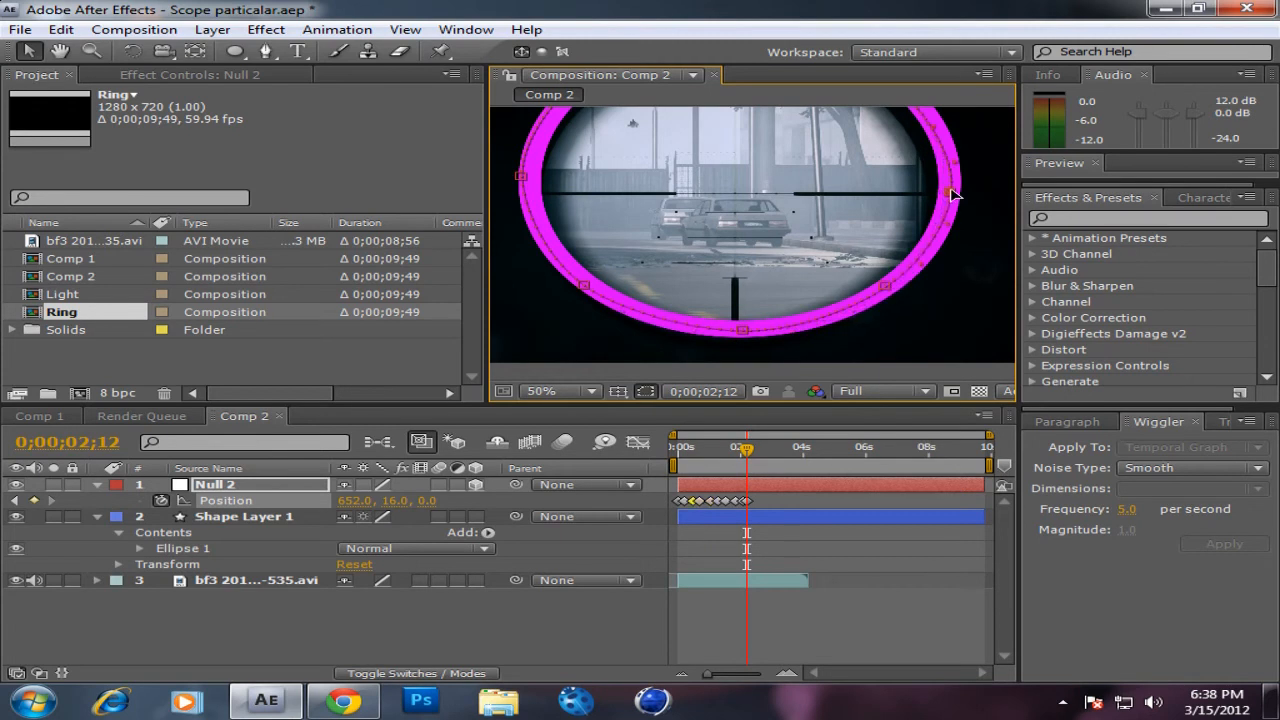
pyautogui.press('space')
pyautogui.moveTo(900, 181); pyautogui.dragTo(866, 286)
pyautogui.click(878, 205)
# Step: Adjust the motion path's start point, move the null at 0;00;02;12 to about 730, 27, and centre the neighbouring upper-left path point on the ring
pyautogui.scroll(2, 833, 160)
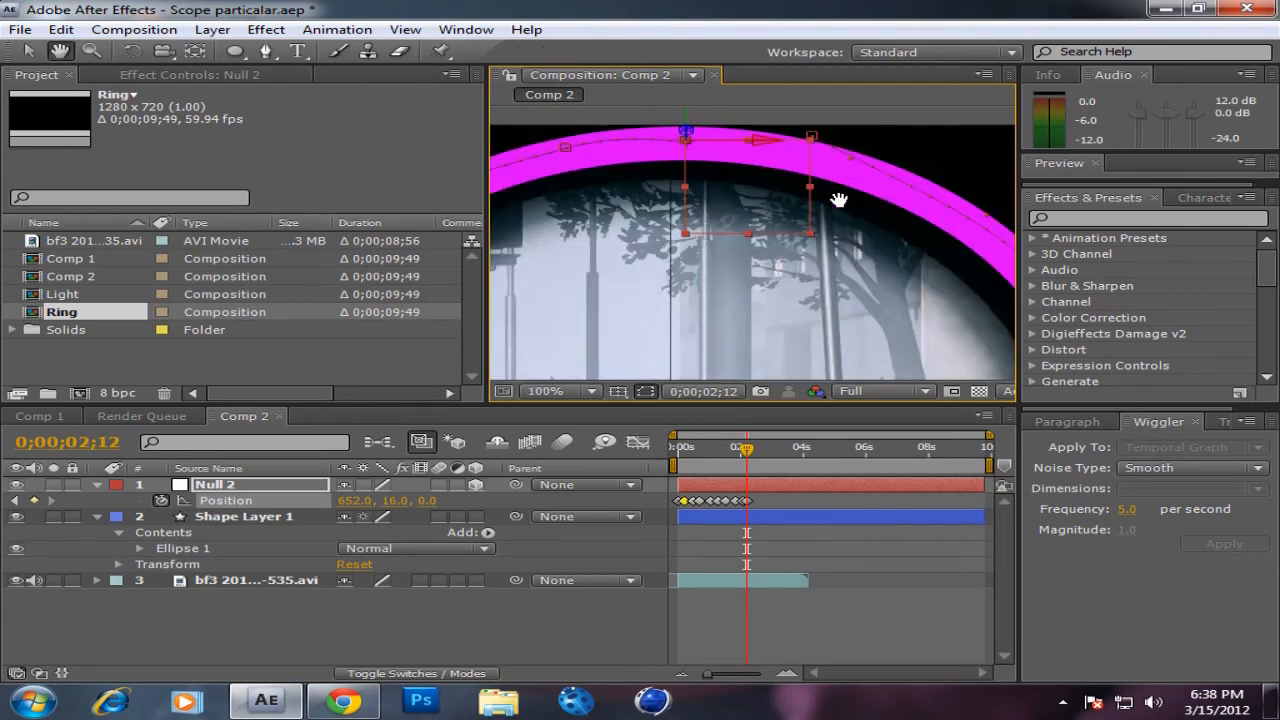
pyautogui.press('v')
pyautogui.moveTo(805, 132); pyautogui.dragTo(817, 142)
pyautogui.moveTo(680, 143); pyautogui.dragTo(788, 150)
pyautogui.press('space')
pyautogui.moveTo(615, 219); pyautogui.dragTo(741, 210)
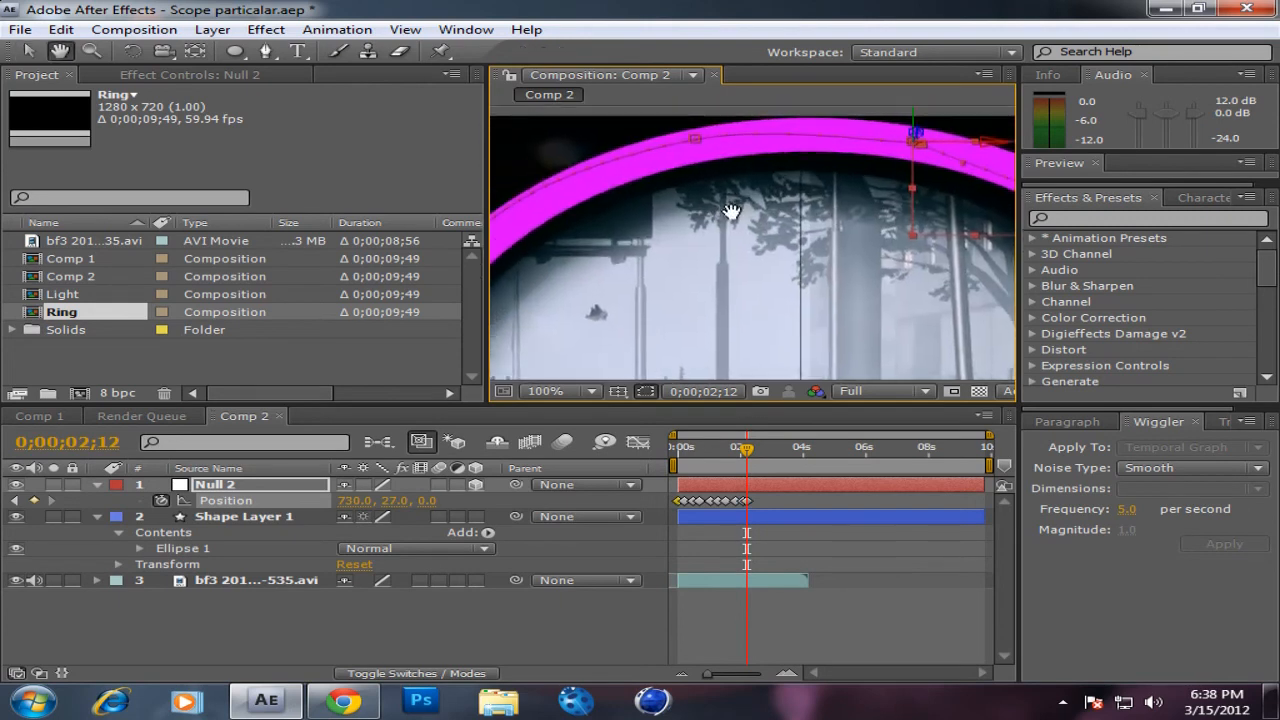
pyautogui.click(693, 148)
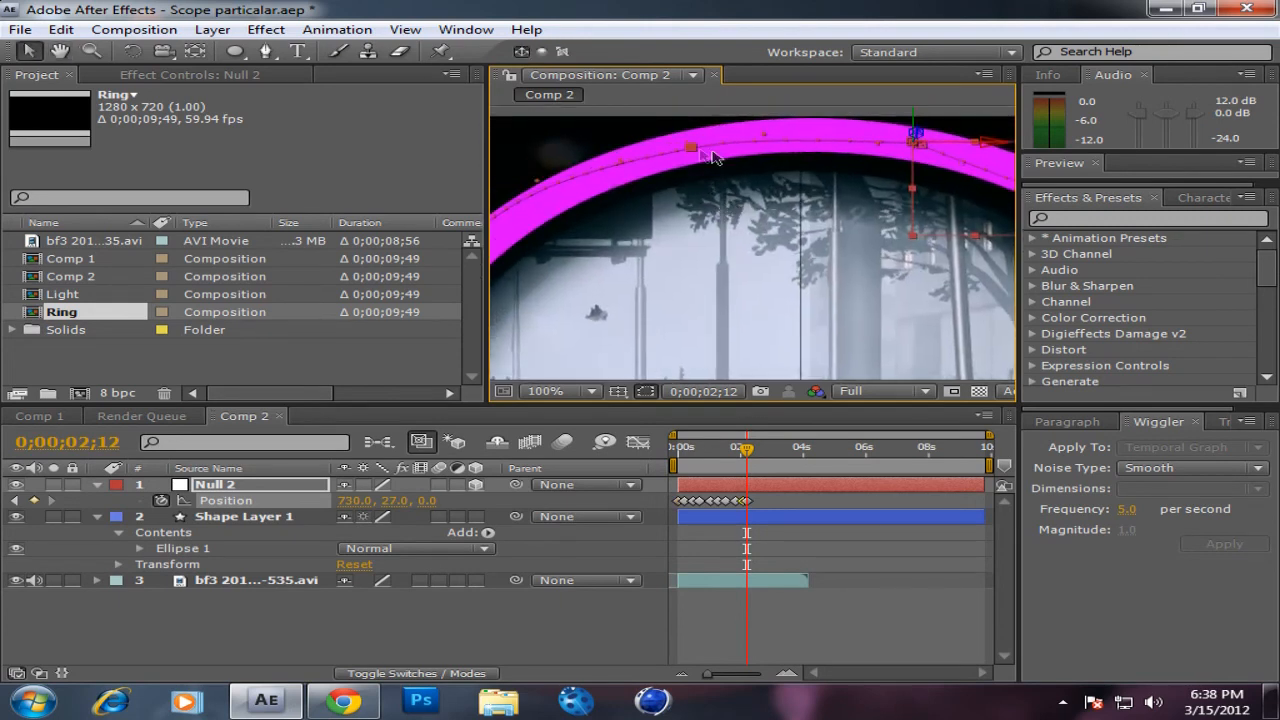
# Step: Refine the path's start point, place the null at 0;00;02;12 at about 710, 18, and align the next upper-left path point with the ring
pyautogui.moveTo(918, 147); pyautogui.dragTo(894, 144)
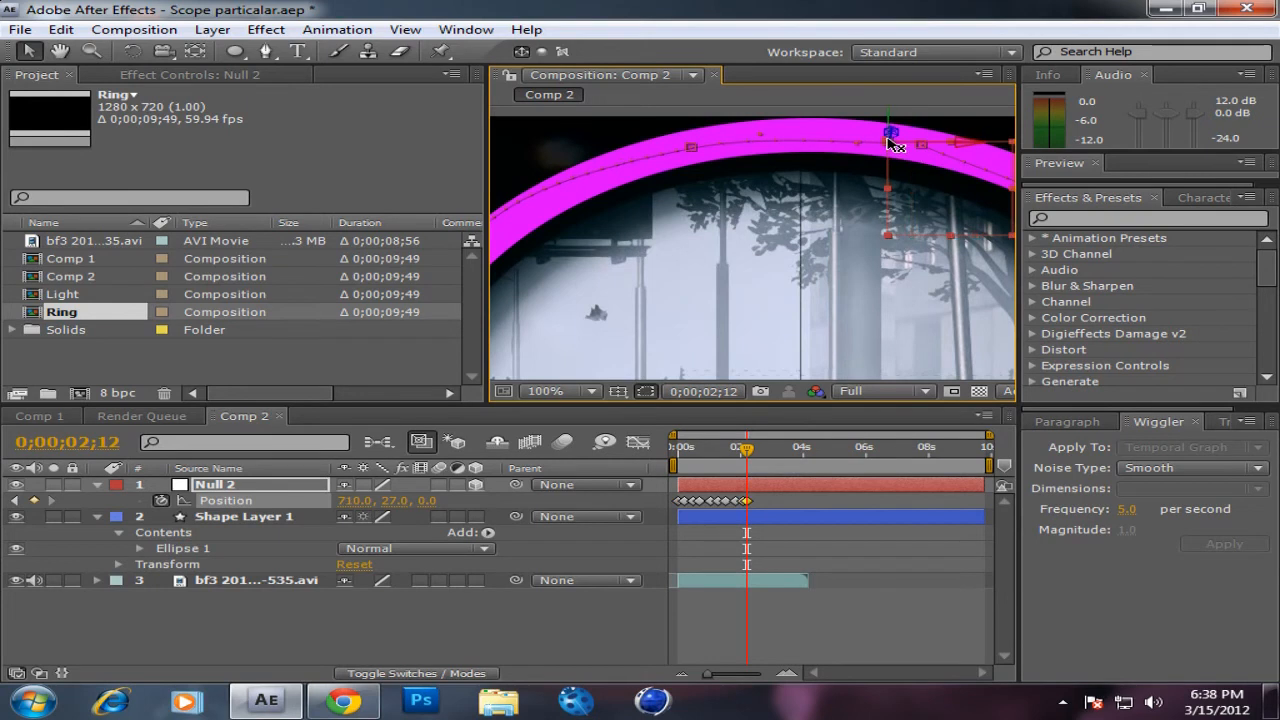
pyautogui.hotkey('ctrl', 'z')
pyautogui.moveTo(924, 146); pyautogui.dragTo(939, 143)
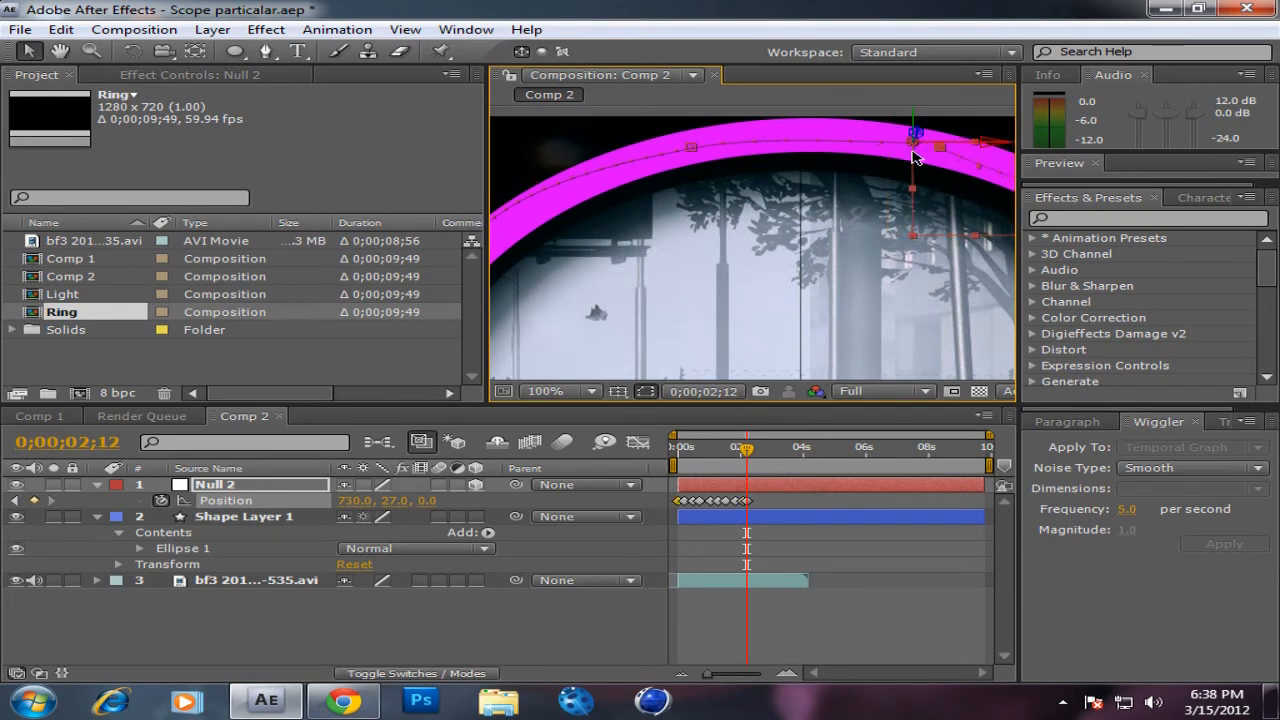
pyautogui.moveTo(928, 155); pyautogui.dragTo(836, 145)
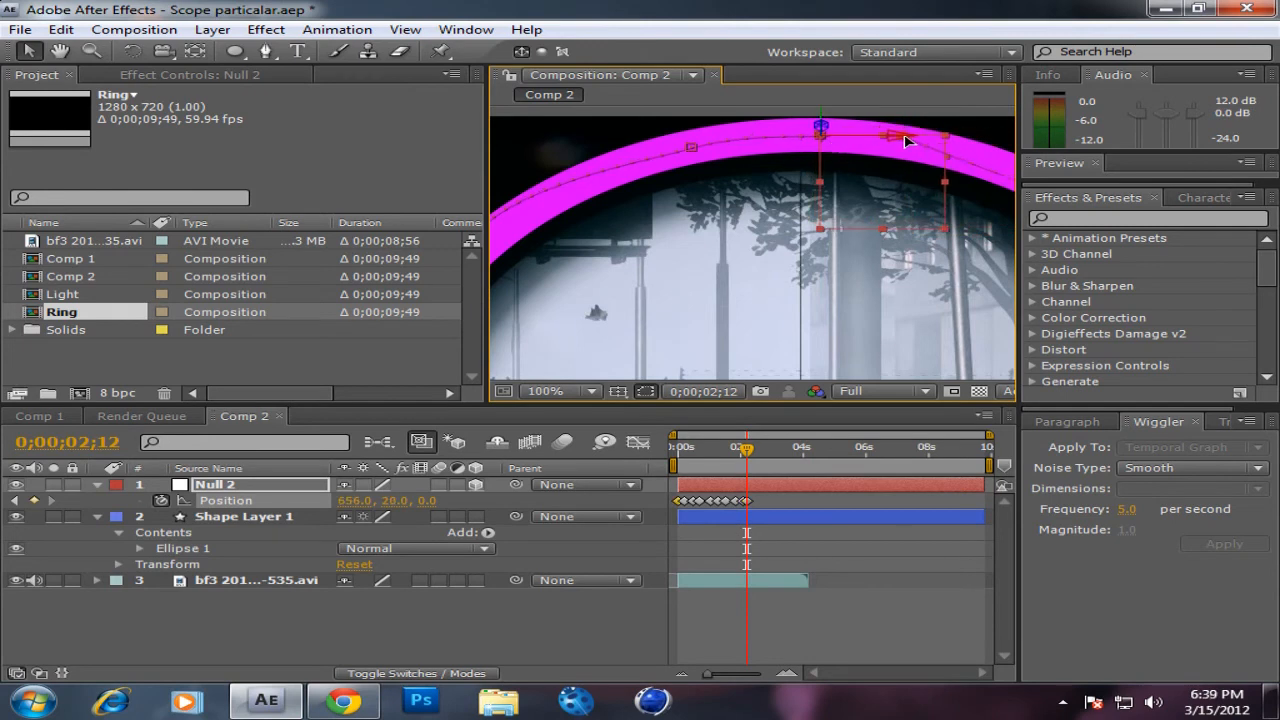
pyautogui.moveTo(827, 141); pyautogui.dragTo(913, 148)
pyautogui.moveTo(746, 185); pyautogui.dragTo(871, 134)
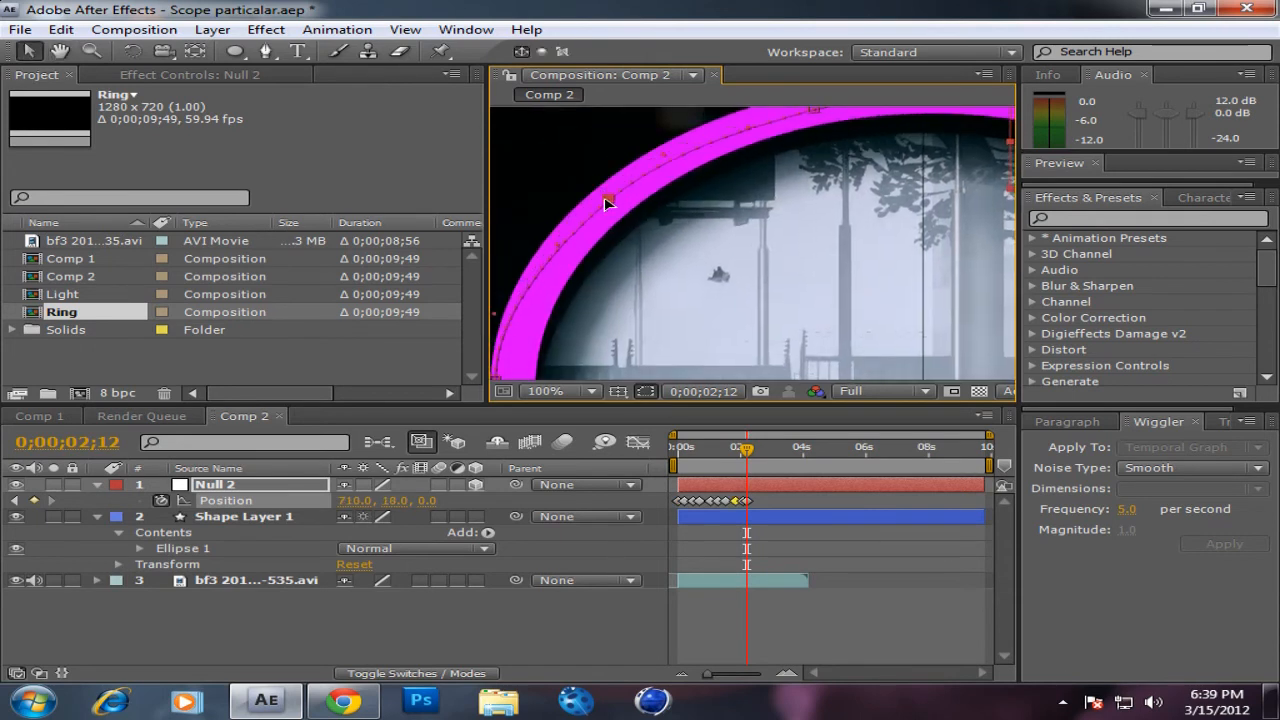
pyautogui.moveTo(730, 274); pyautogui.dragTo(730, 195)
pyautogui.press('space')
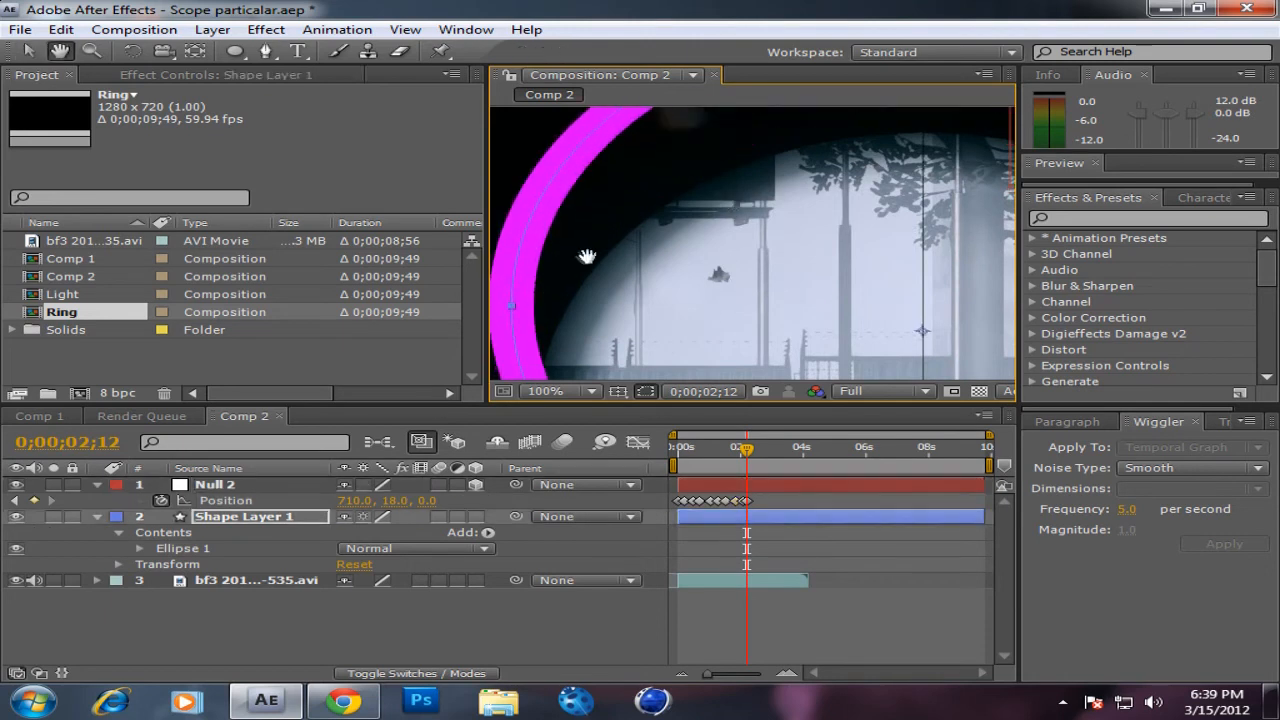
pyautogui.scroll(-1, 594, 257)
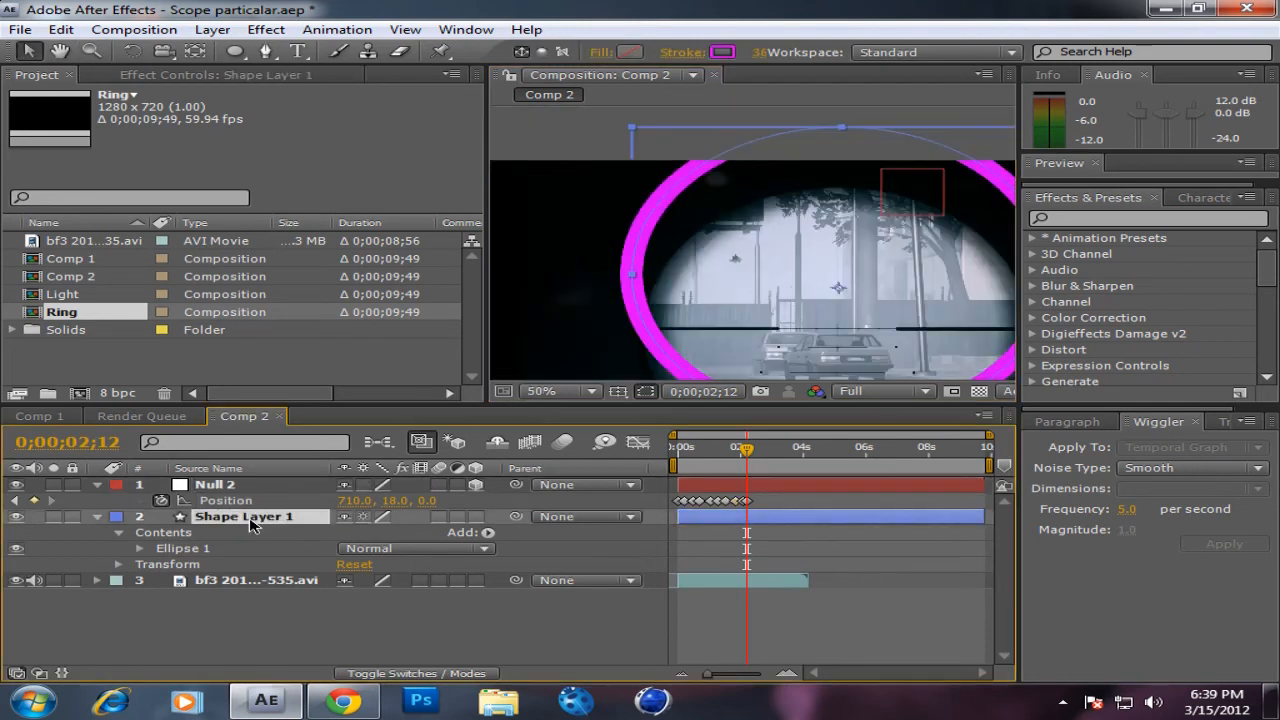
pyautogui.click(212, 485)
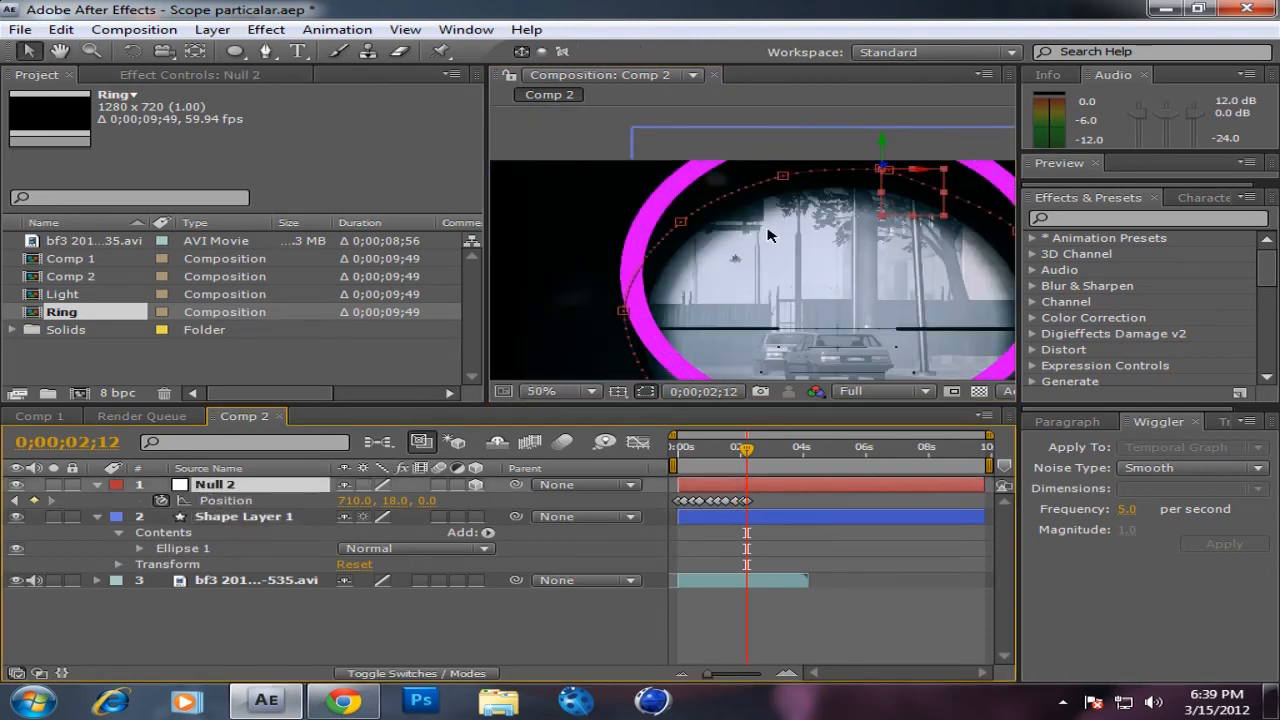
pyautogui.scroll(-1, 768, 234)
pyautogui.click(798, 260)
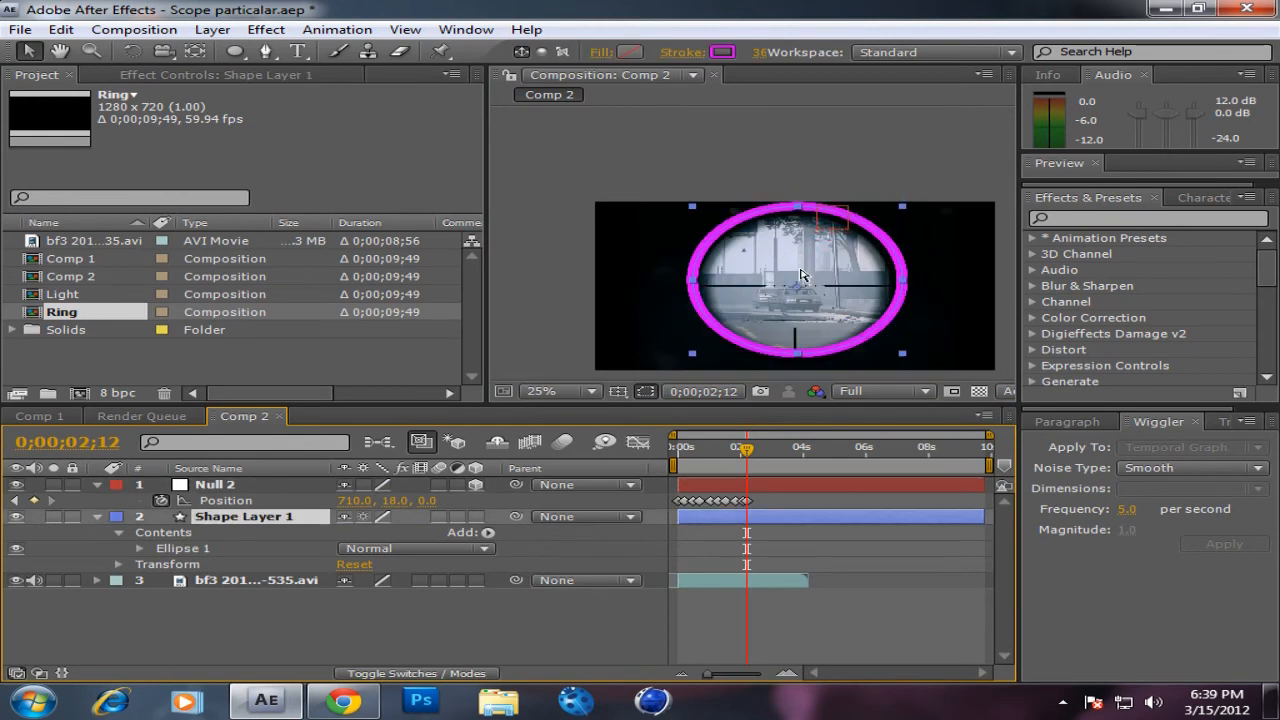
pyautogui.scroll(1, 800, 275)
# Step: Select Null 2 and align the left and lower-left points of its motion path with the centre of the ring's band
pyautogui.click(224, 486)
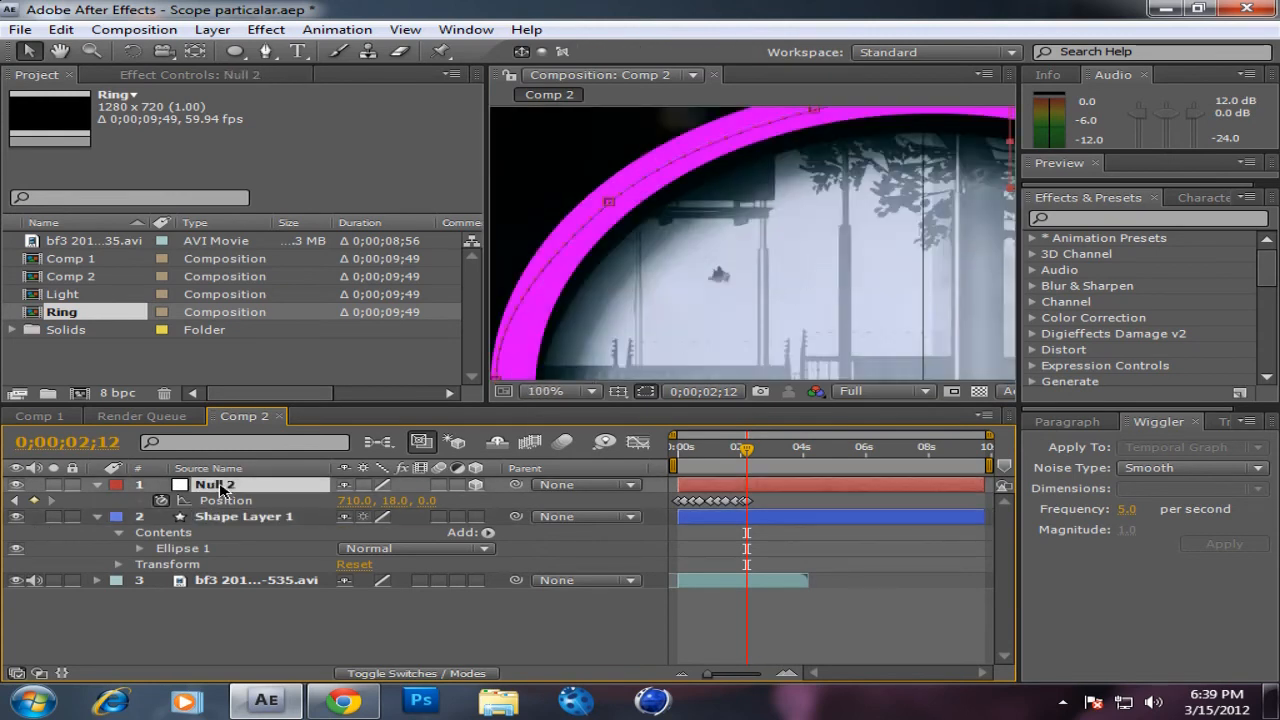
pyautogui.press('space')
pyautogui.moveTo(674, 265); pyautogui.dragTo(720, 225)
pyautogui.moveTo(669, 272); pyautogui.dragTo(677, 273)
pyautogui.press('space')
pyautogui.moveTo(838, 290); pyautogui.dragTo(776, 208)
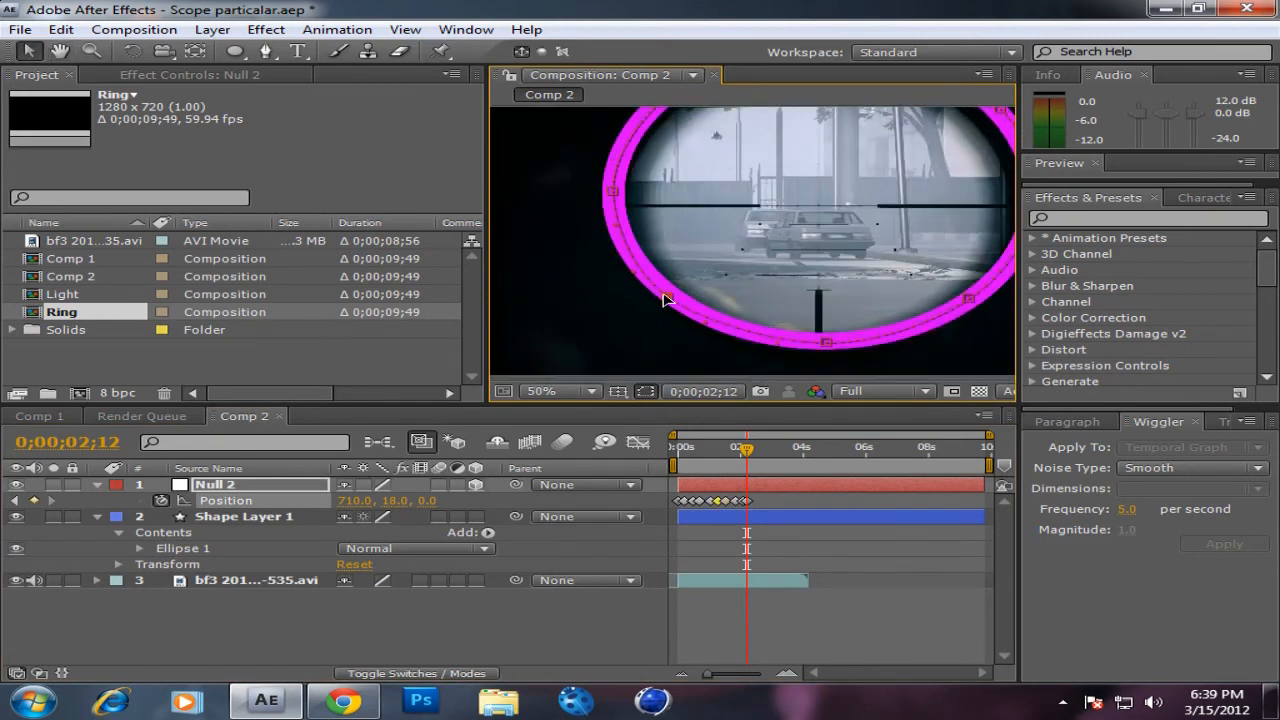
# Step: Play the composition from the first frame to check the null's movement around the ring
pyautogui.scroll(-2, 810, 207)
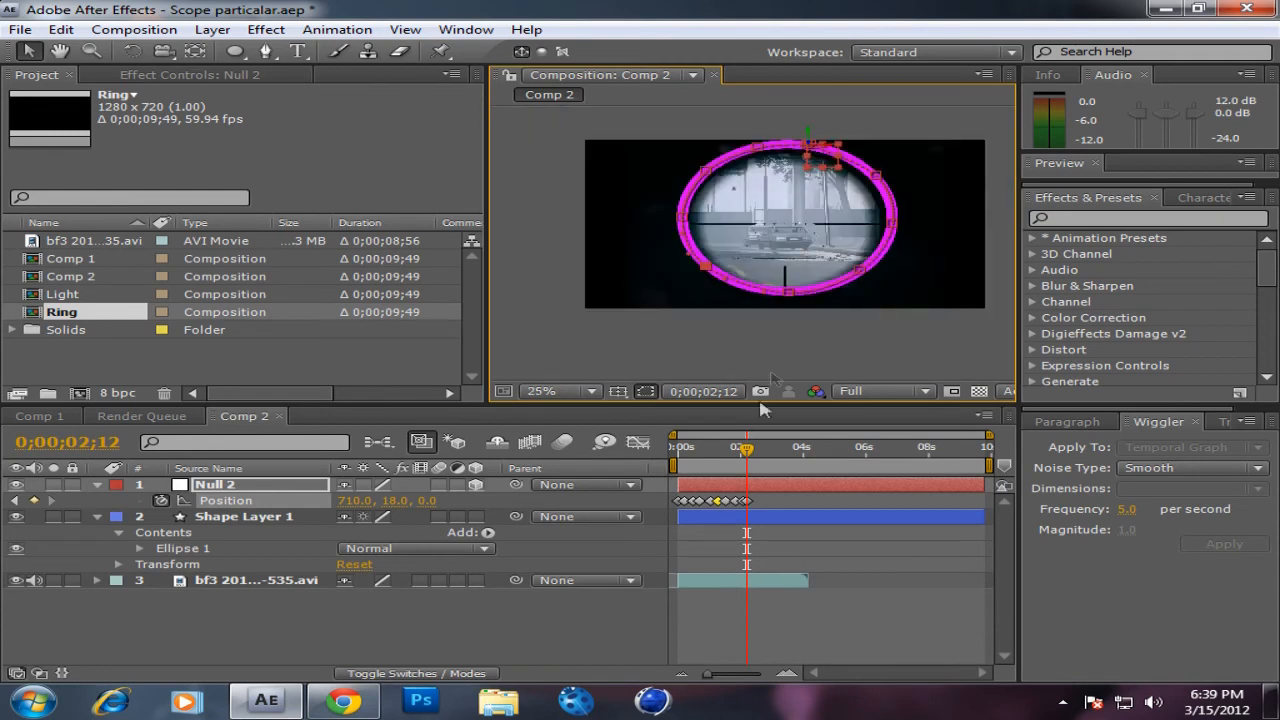
pyautogui.moveTo(744, 451); pyautogui.dragTo(667, 466)
pyautogui.press('space')
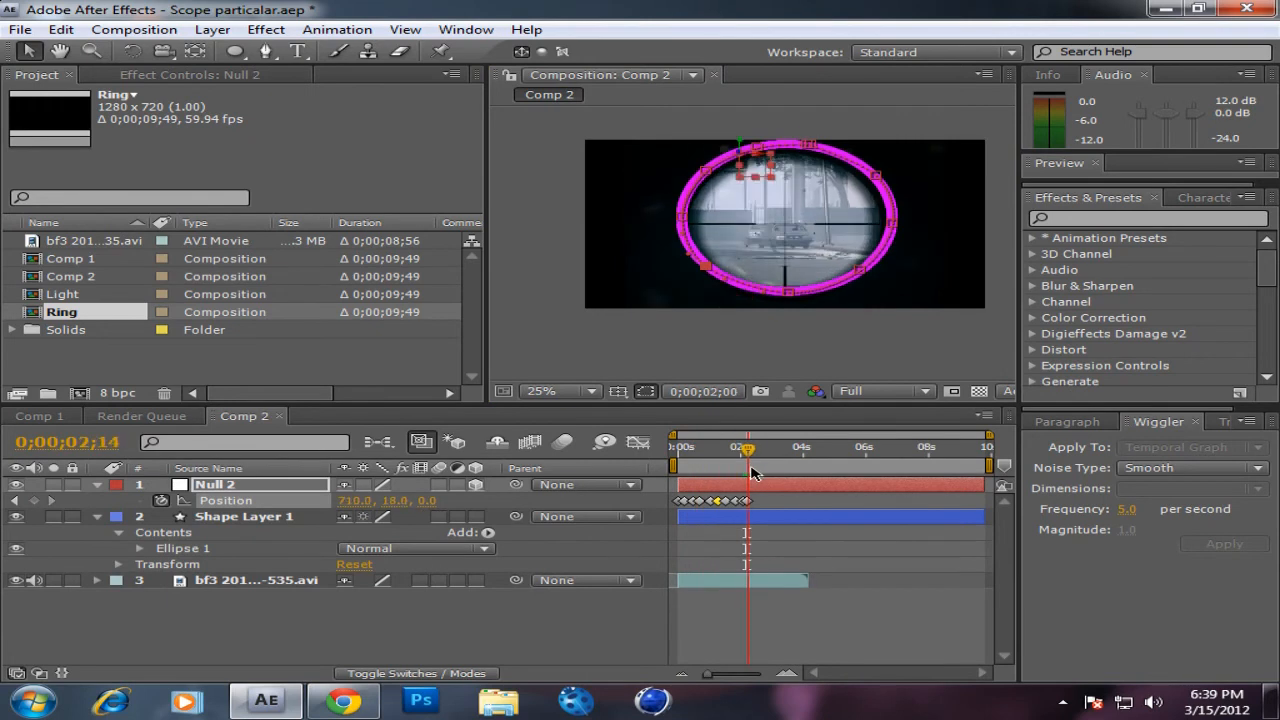
pyautogui.press('space')
# Step: Copy all of Null 2's position keyframes and paste them just after the last keyframe to repeat the loop
pyautogui.moveTo(768, 495); pyautogui.dragTo(648, 501)
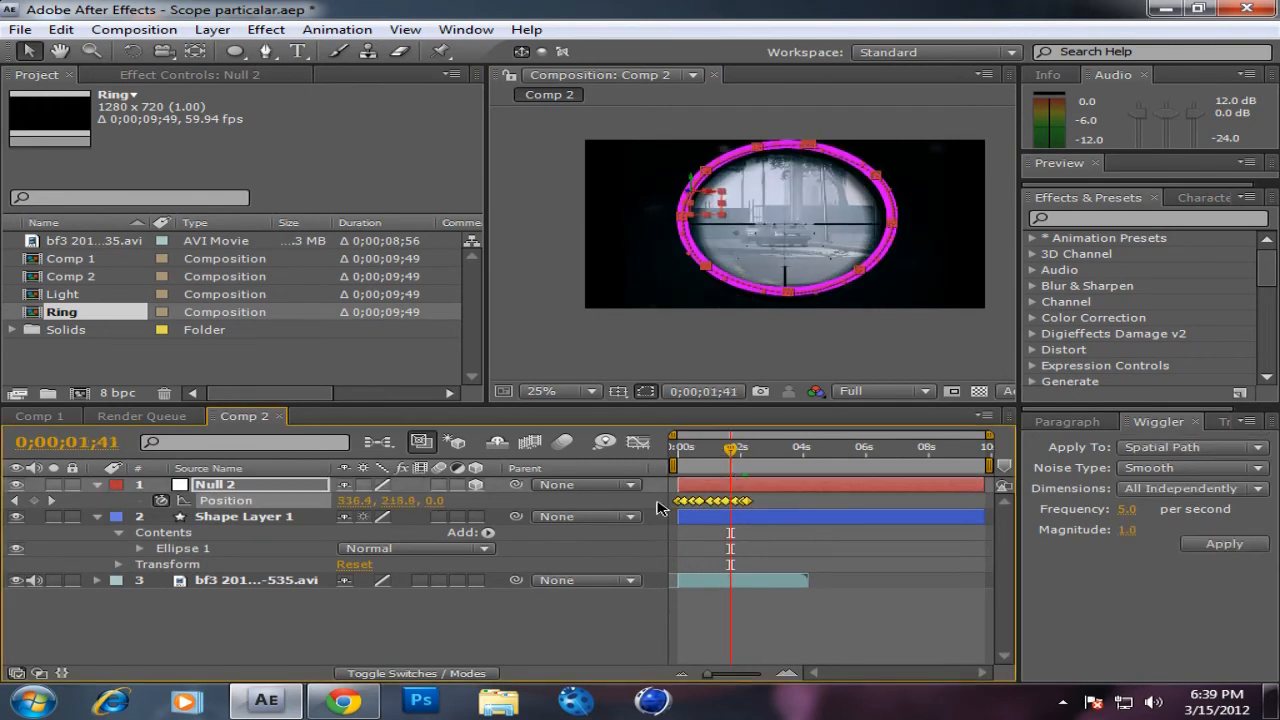
pyautogui.click(753, 457)
pyautogui.click(755, 459)
pyautogui.hotkey('ctrl', 'v')
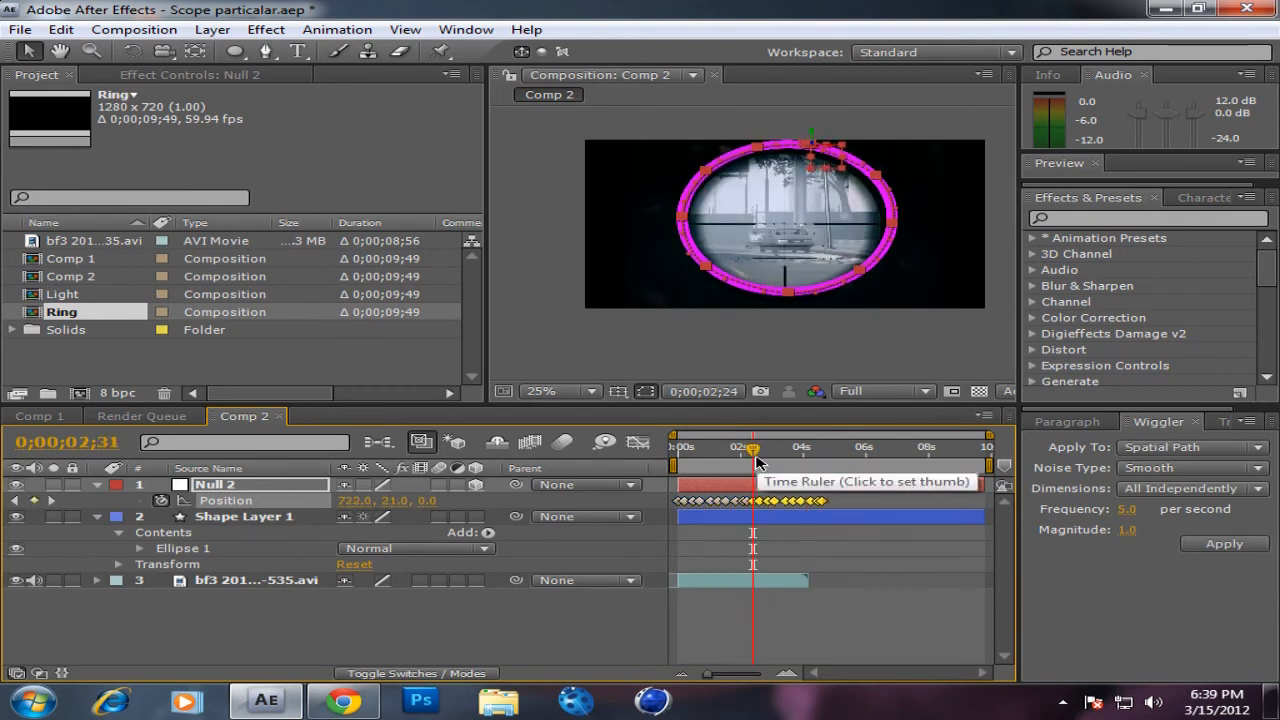
# Step: Paste the position keyframes two more times, each after the end of the previous loop, and return to the first frame
pyautogui.moveTo(757, 461); pyautogui.dragTo(829, 470)
pyautogui.click(829, 470)
pyautogui.hotkey('ctrl', 'v')
pyautogui.moveTo(829, 458); pyautogui.dragTo(903, 463)
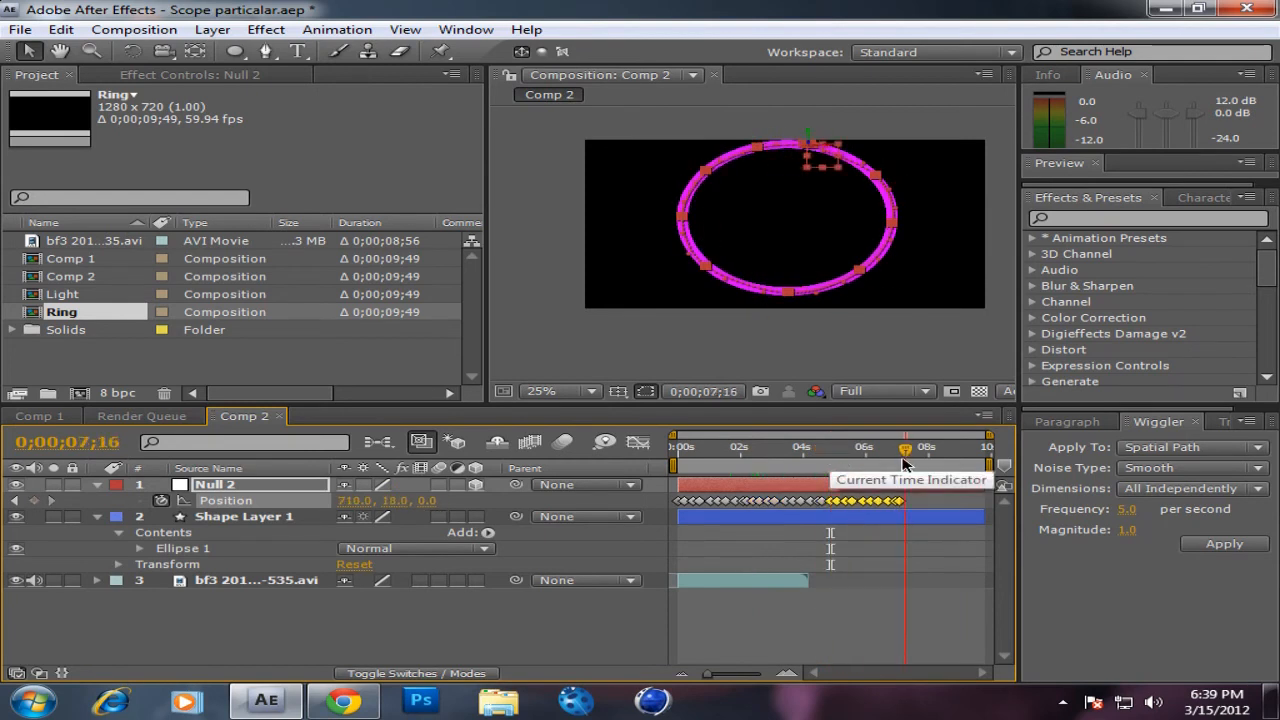
pyautogui.hotkey('ctrl', 'v')
pyautogui.moveTo(904, 458); pyautogui.dragTo(665, 432)
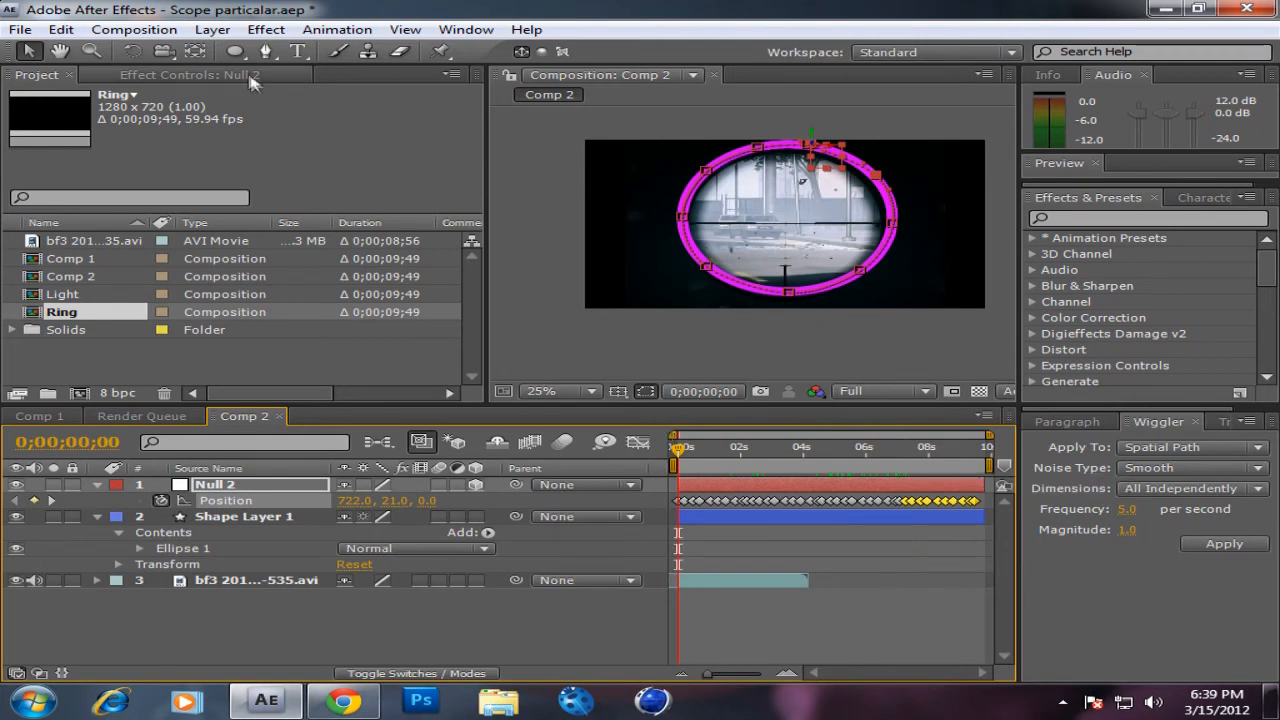
# Step: Create a 600 × 600 px black solid named Particals and stretch it to cover the composition frame
pyautogui.click(200, 30)
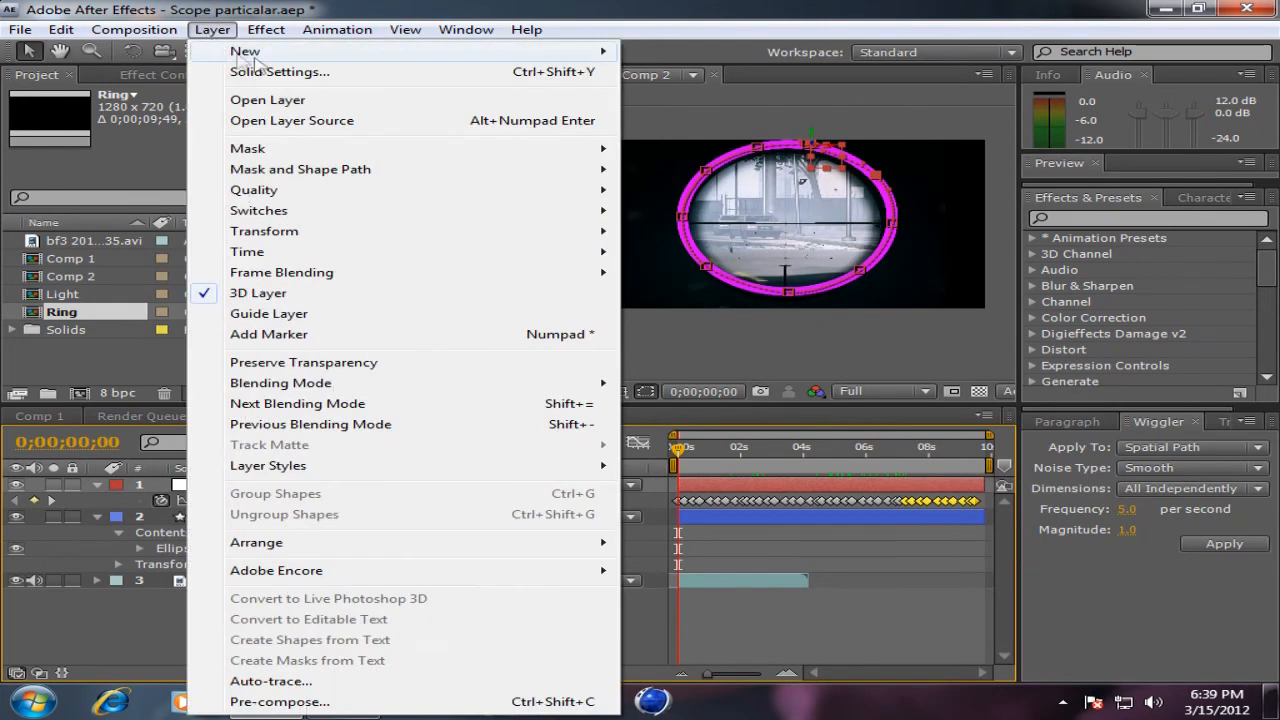
pyautogui.moveTo(606, 50)
pyautogui.click(680, 72)
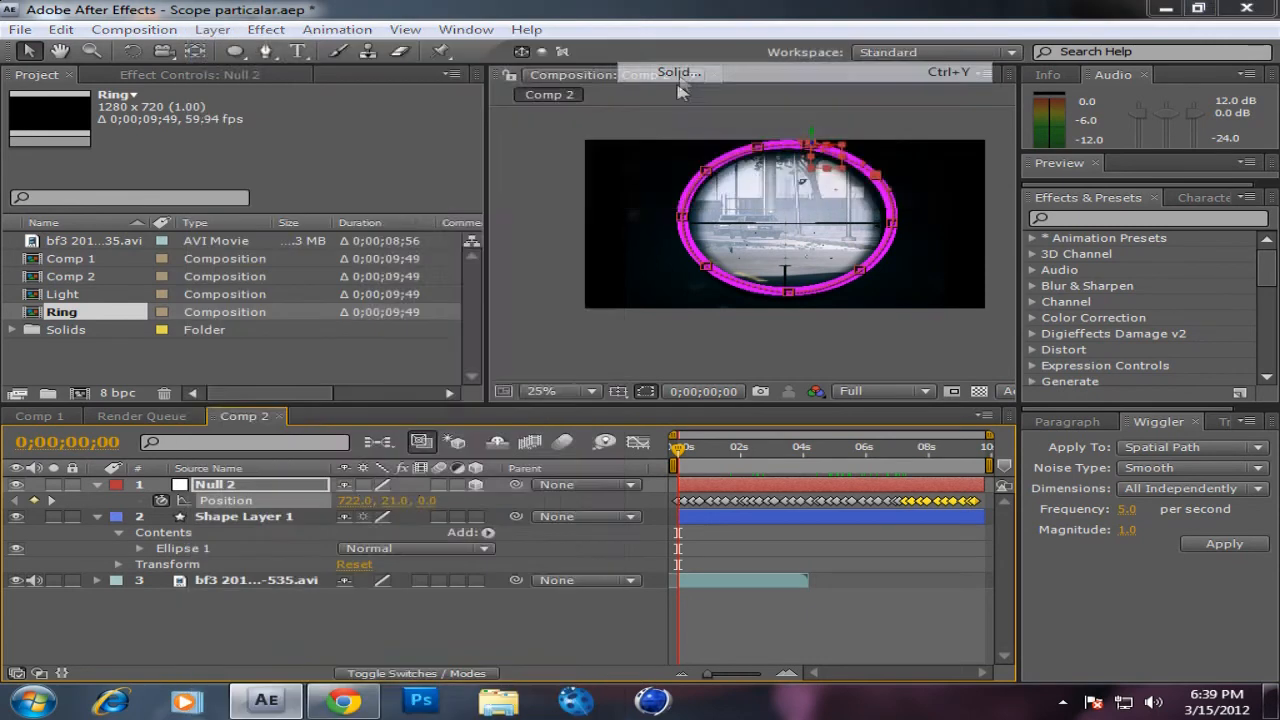
pyautogui.write('Particals')
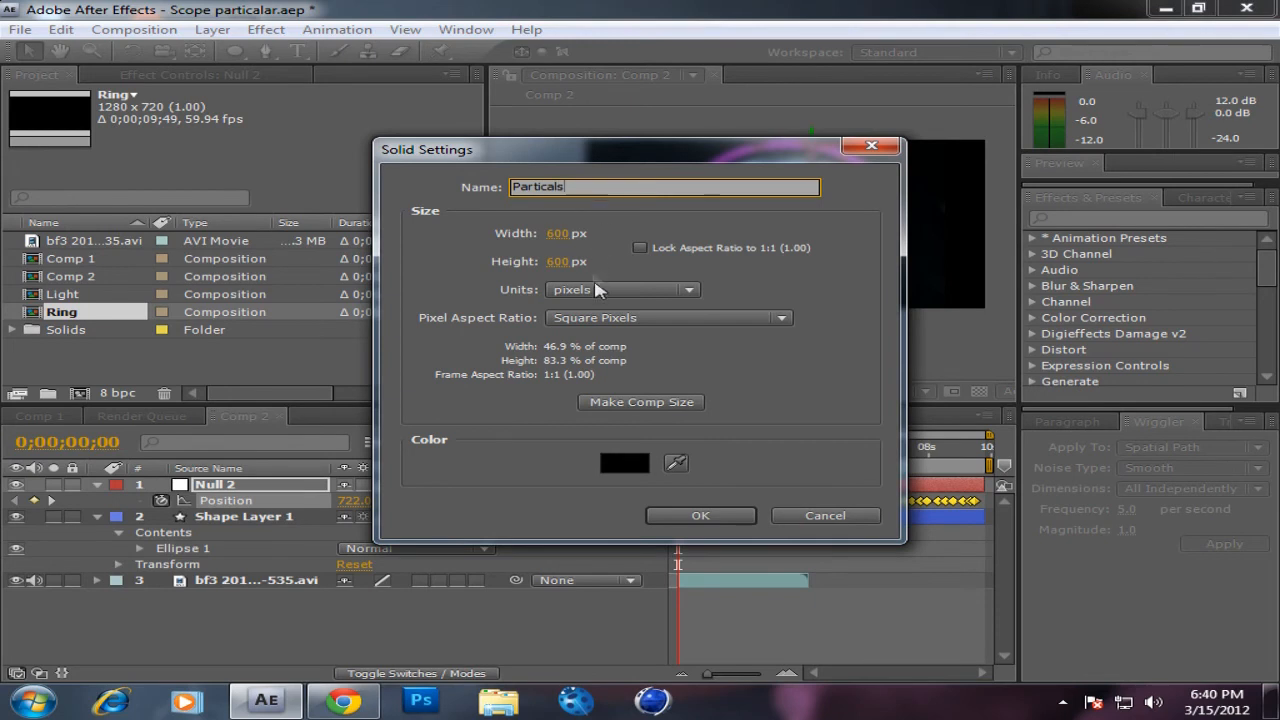
pyautogui.click(690, 518)
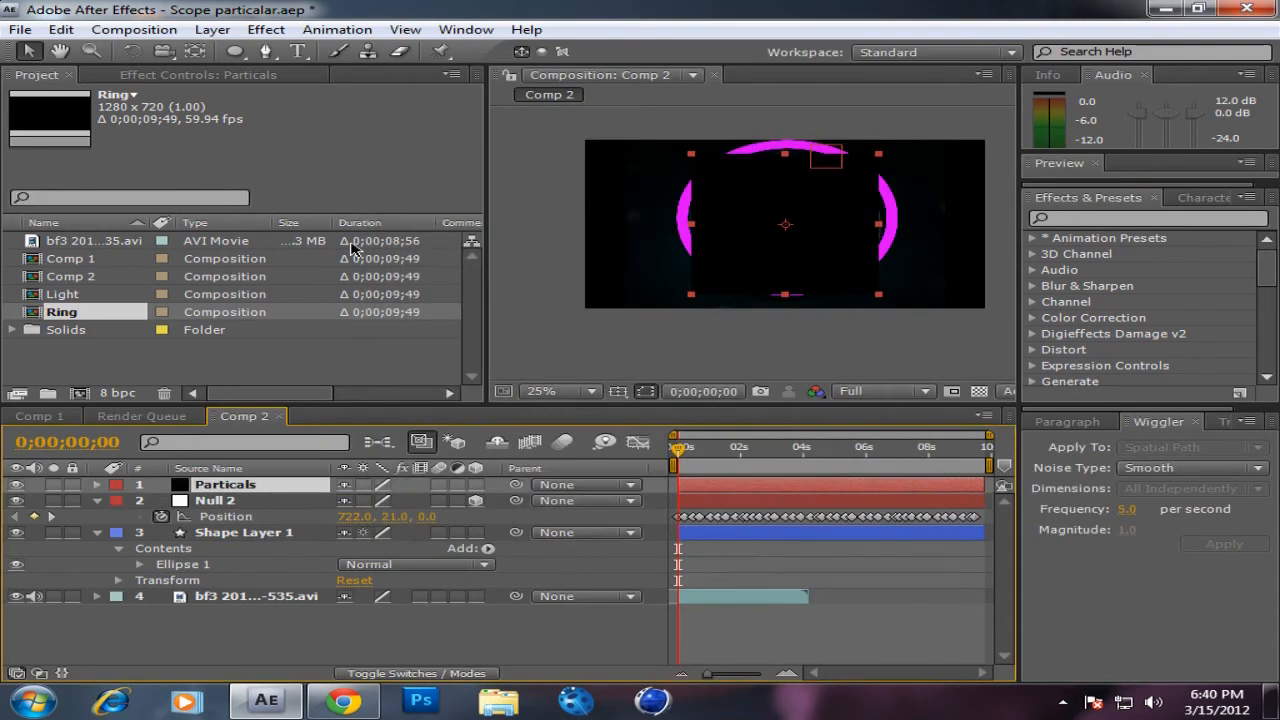
pyautogui.moveTo(690, 155); pyautogui.dragTo(616, 138)
# Step: Apply the Trapcode Particular effect to the black solid
pyautogui.click(212, 29)
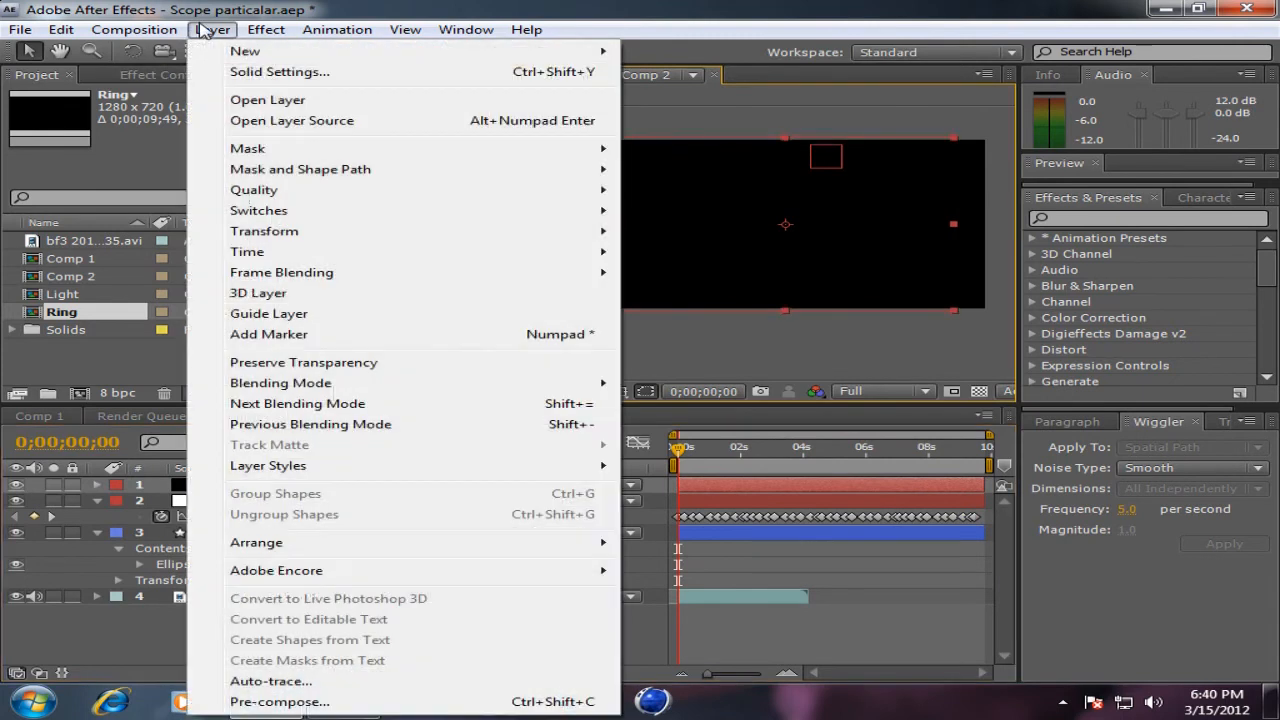
pyautogui.moveTo(266, 29)
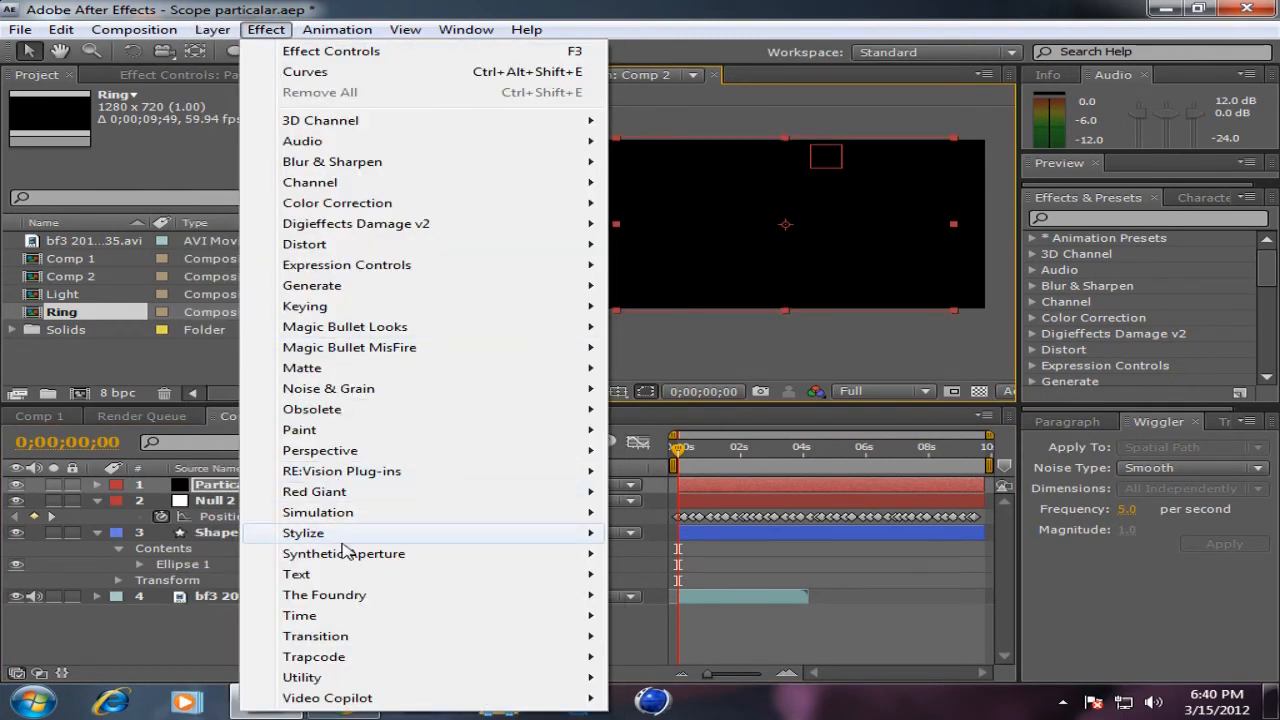
pyautogui.moveTo(352, 530)
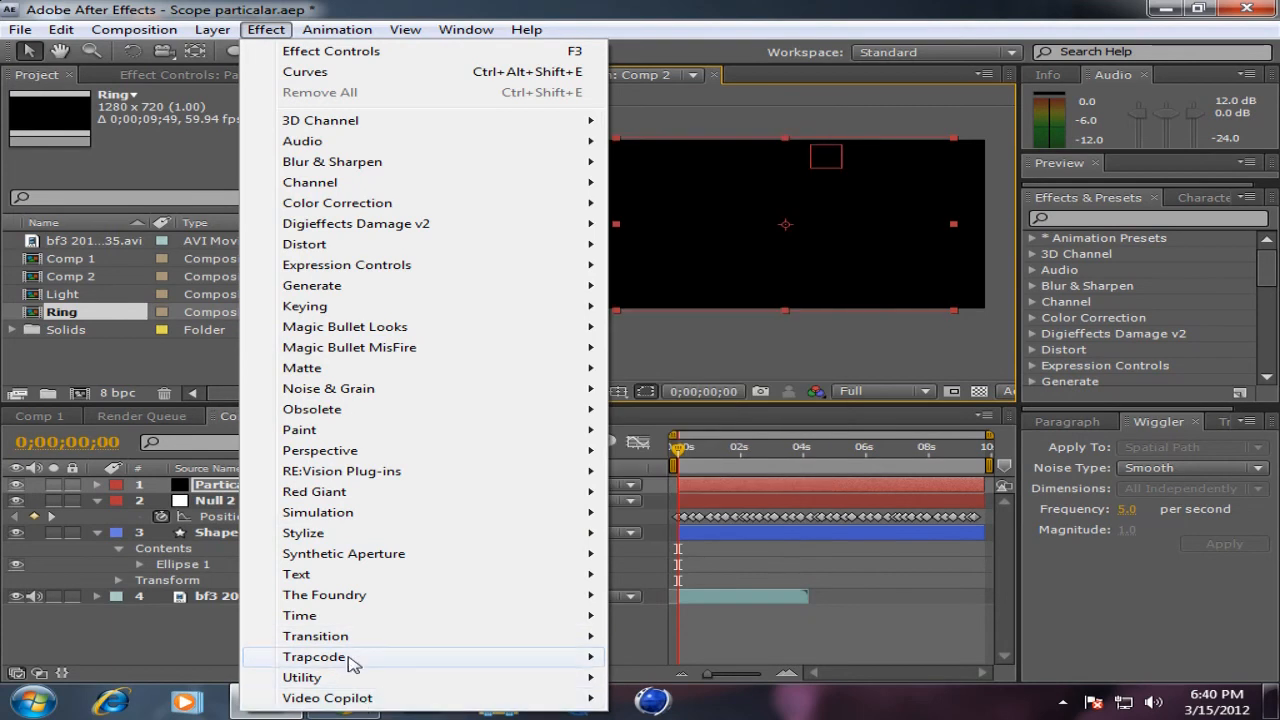
pyautogui.moveTo(429, 657)
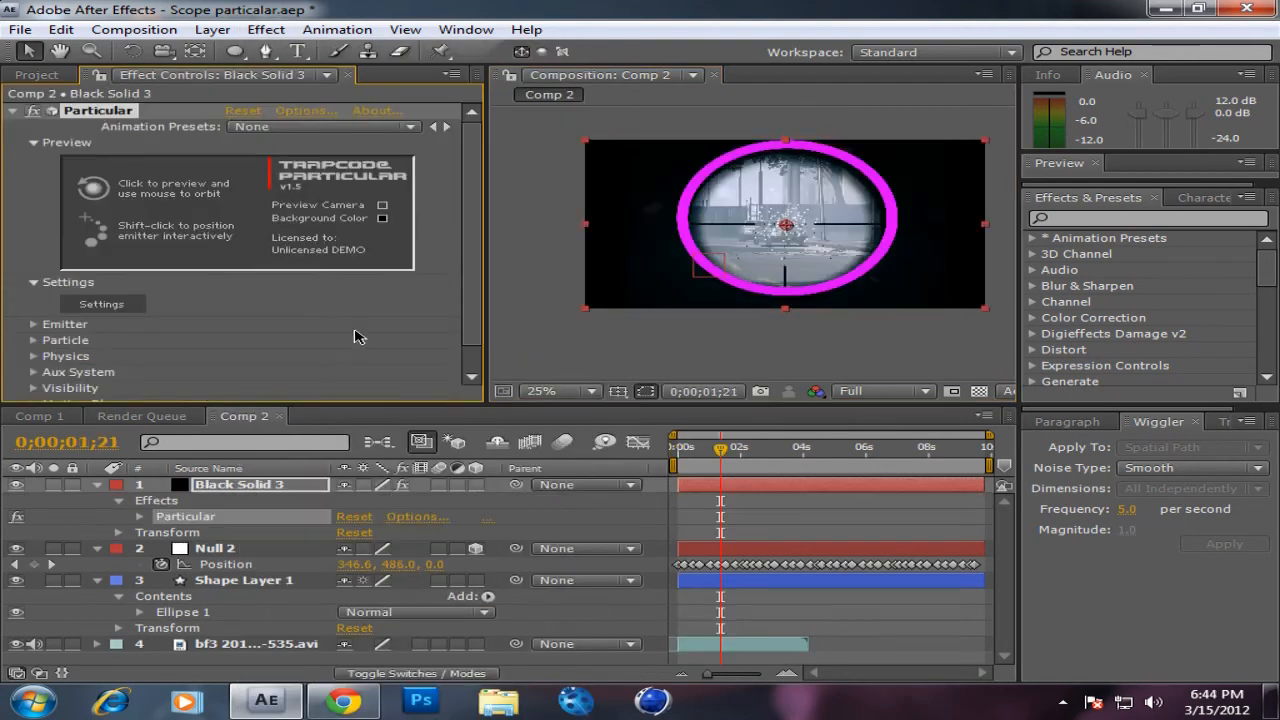
# Step: Add an expression to the Particular emitter's Position XY that links it to Null 2's position
pyautogui.scroll(-1, 430, 237)
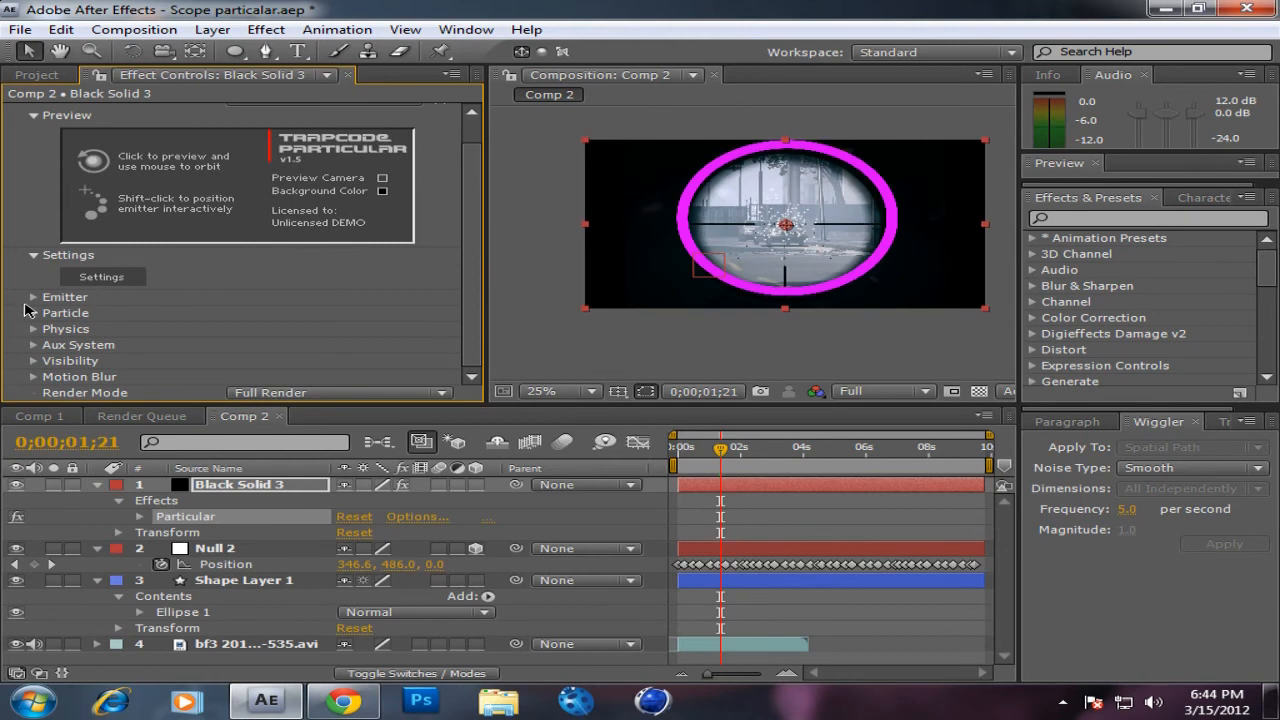
pyautogui.click(31, 301)
pyautogui.click(33, 297)
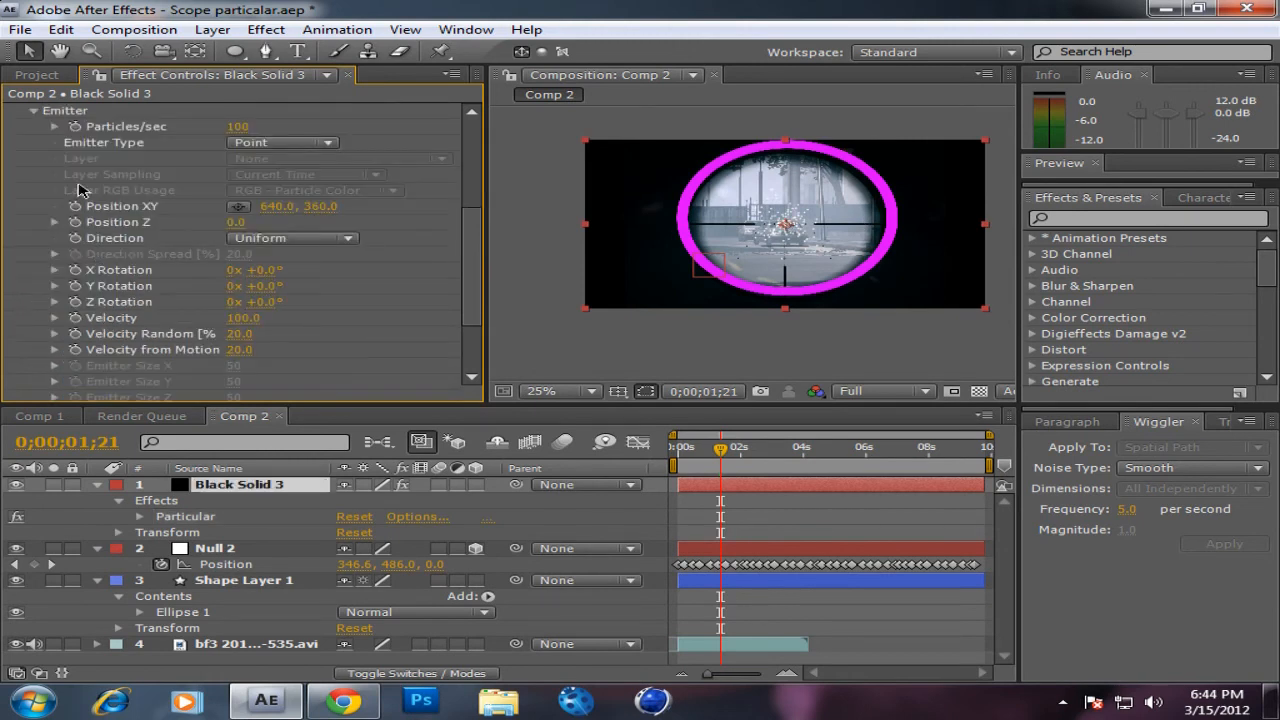
pyautogui.keyDown('alt'); pyautogui.click(75, 206); pyautogui.keyUp('alt')
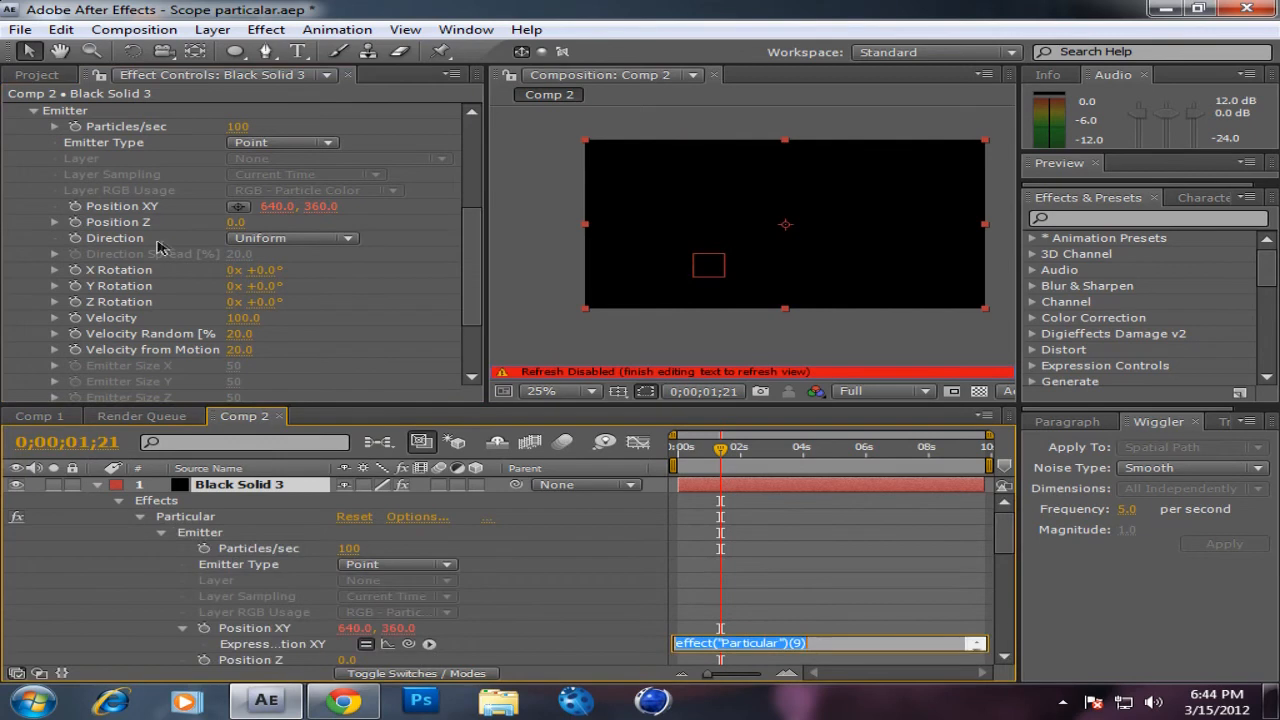
pyautogui.click(735, 567)
pyautogui.scroll(-2, 550, 575)
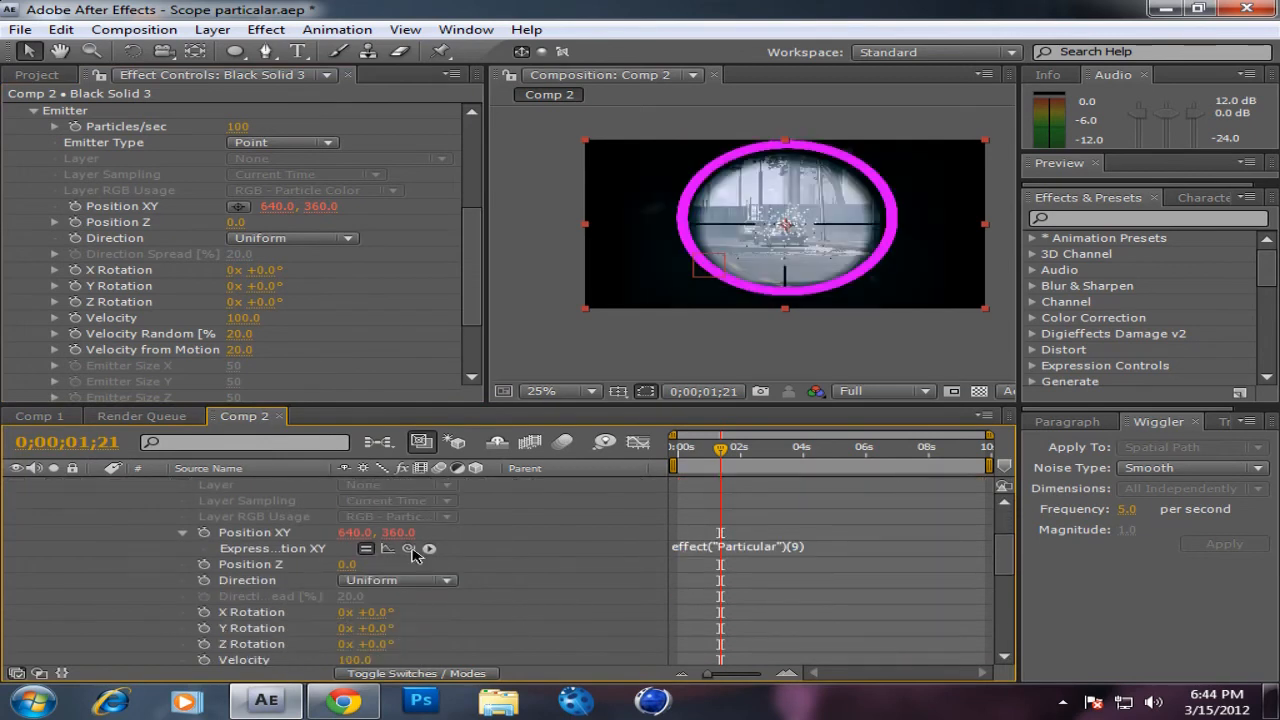
pyautogui.moveTo(415, 553); pyautogui.dragTo(255, 578)
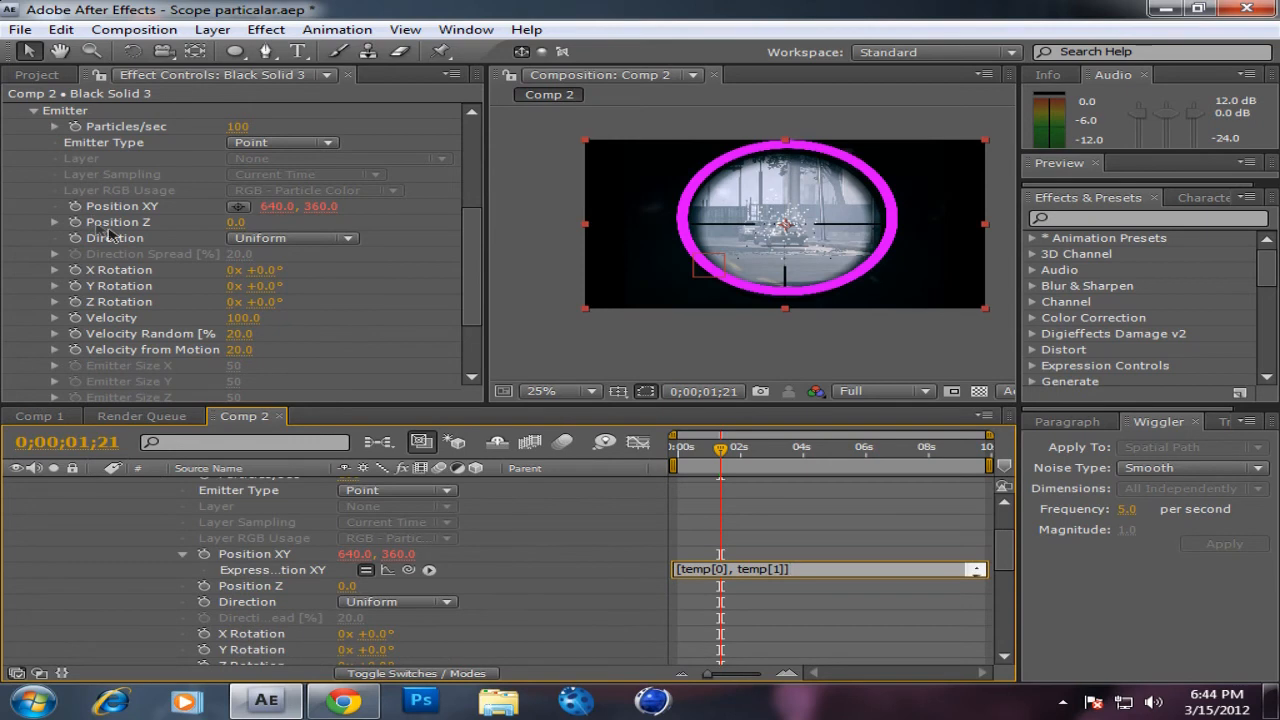
# Step: Link the emitter's Position Z to Null 2's Z position with an expression and return to the first frame
pyautogui.keyDown('alt'); pyautogui.click(75, 222); pyautogui.keyUp('alt')
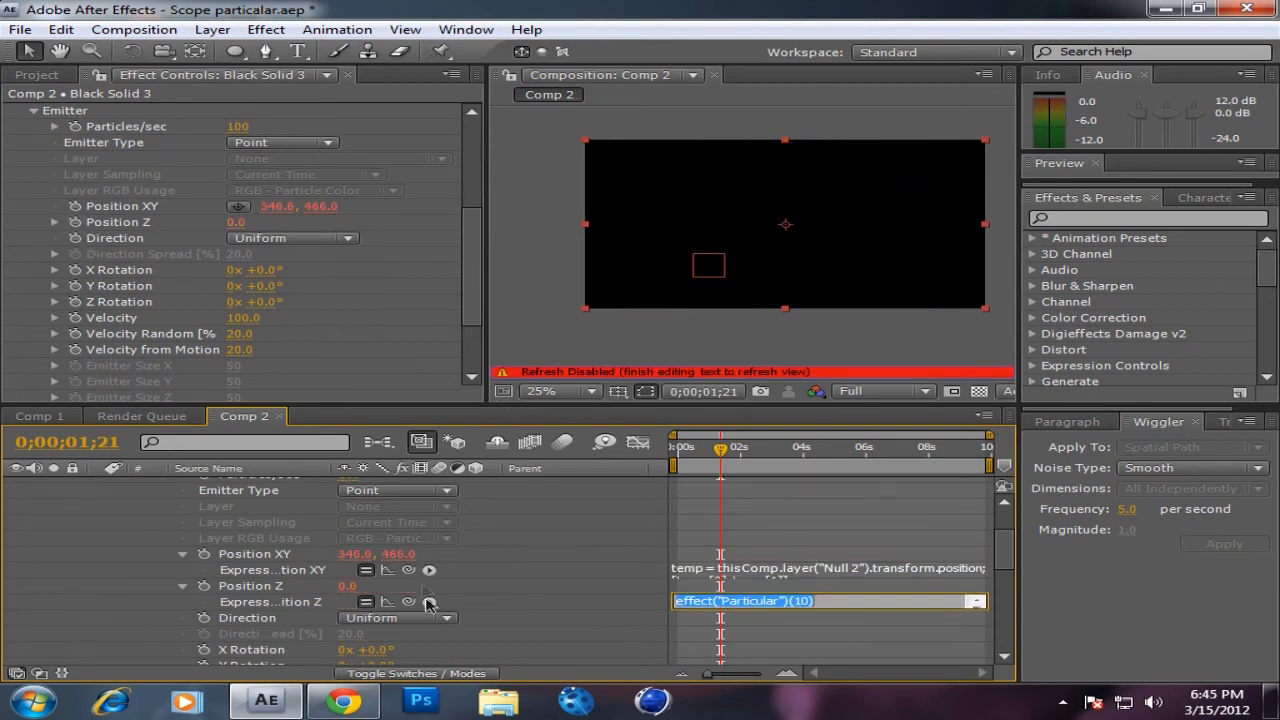
pyautogui.moveTo(408, 601); pyautogui.dragTo(435, 621)
pyautogui.moveTo(726, 458); pyautogui.dragTo(664, 460)
pyautogui.scroll(3, 456, 503)
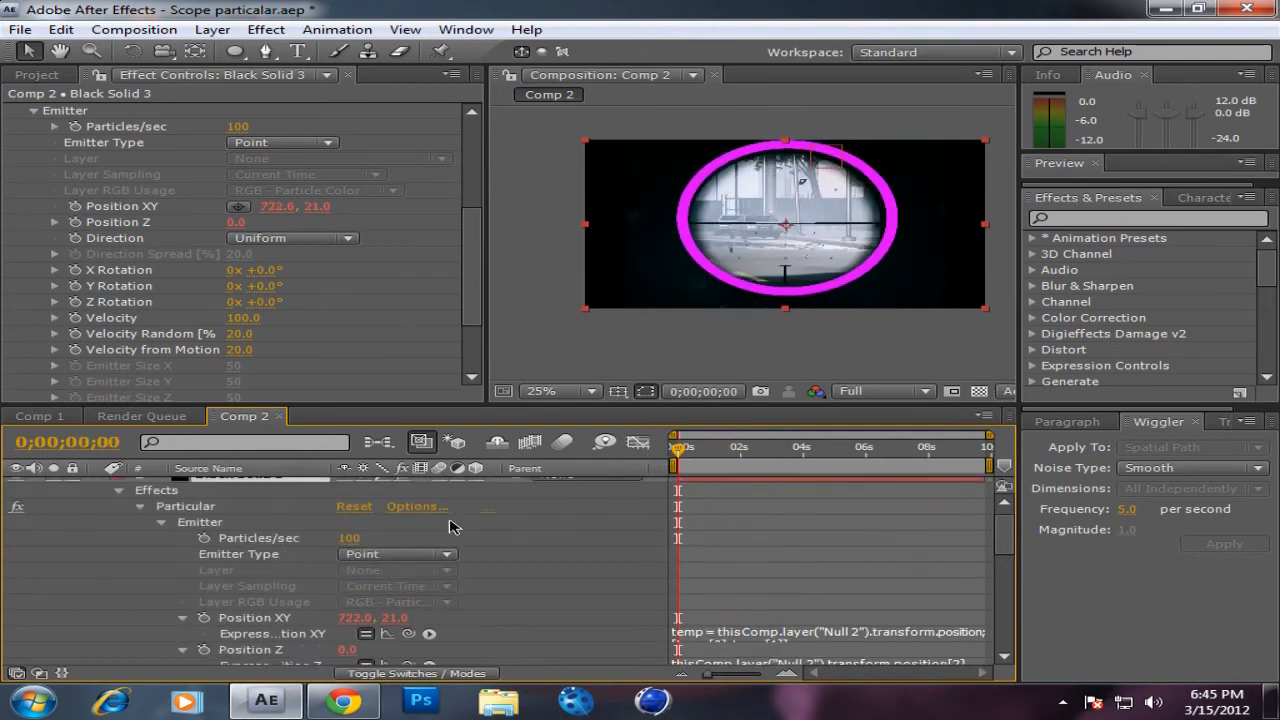
# Step: Set the particle colour to a bright magenta with a hue of 294° to match the scope ring
pyautogui.scroll(-3, 183, 276)
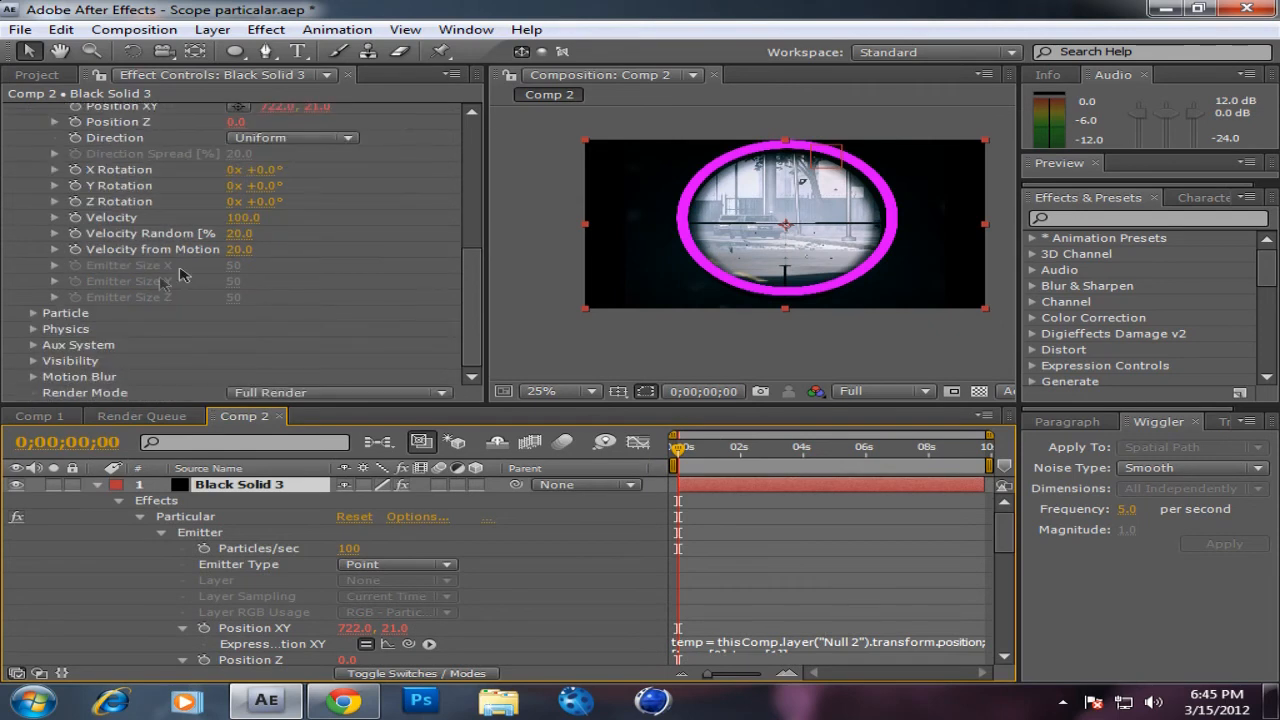
pyautogui.click(35, 314)
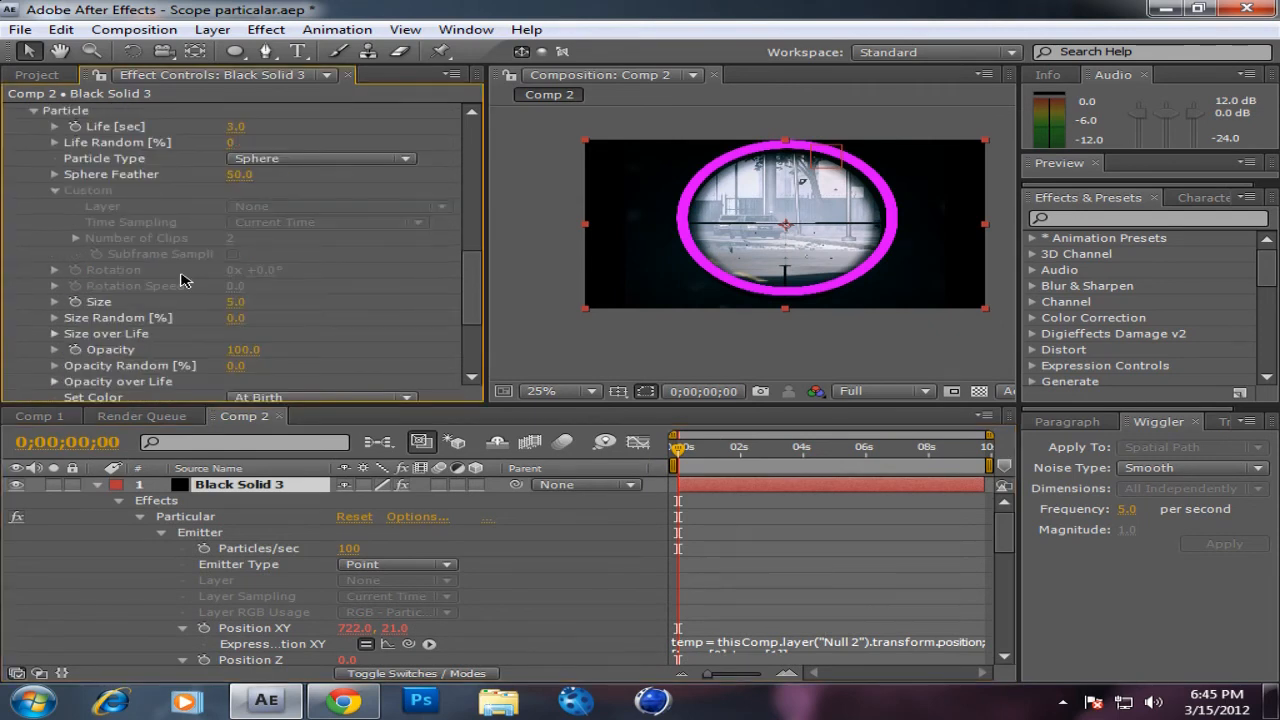
pyautogui.scroll(-3, 183, 282)
pyautogui.click(238, 330)
pyautogui.moveTo(390, 457); pyautogui.dragTo(383, 425)
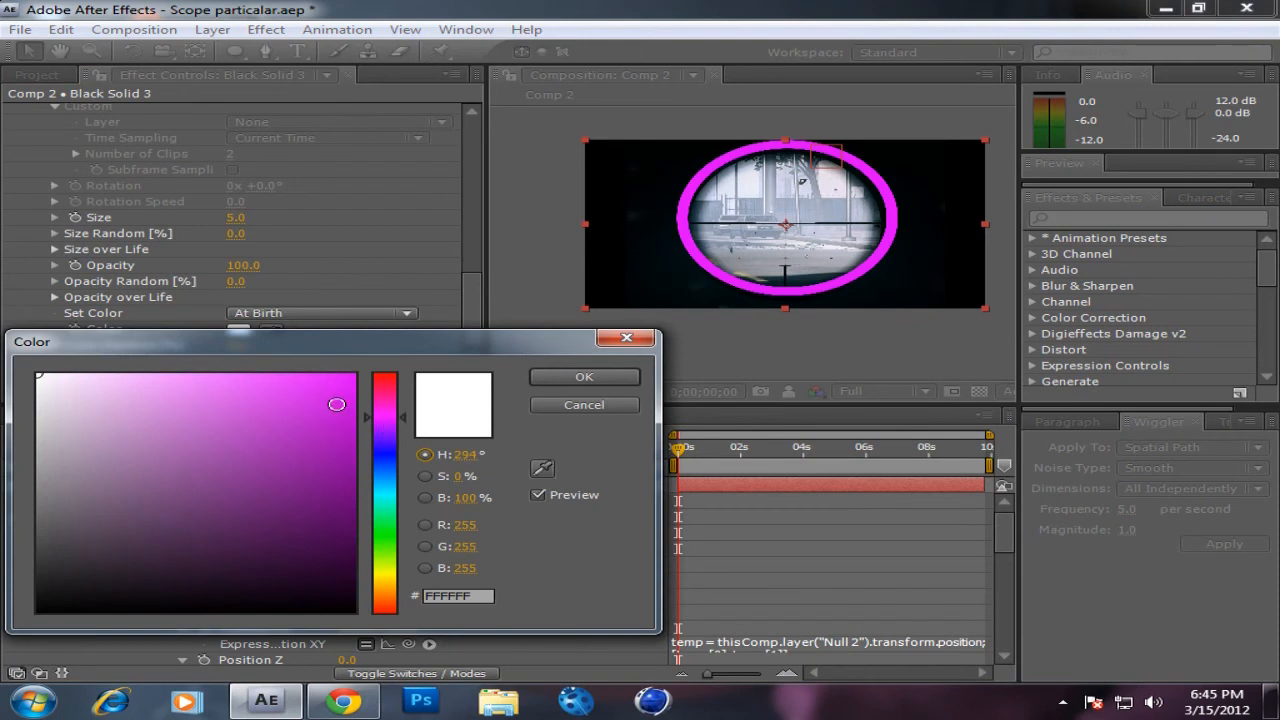
pyautogui.click(336, 404)
pyautogui.click(582, 376)
# Step: Preview the particles at 0;00;01;29 and set their Size to 5 and Size Random to 94%
pyautogui.moveTo(678, 452); pyautogui.dragTo(724, 450)
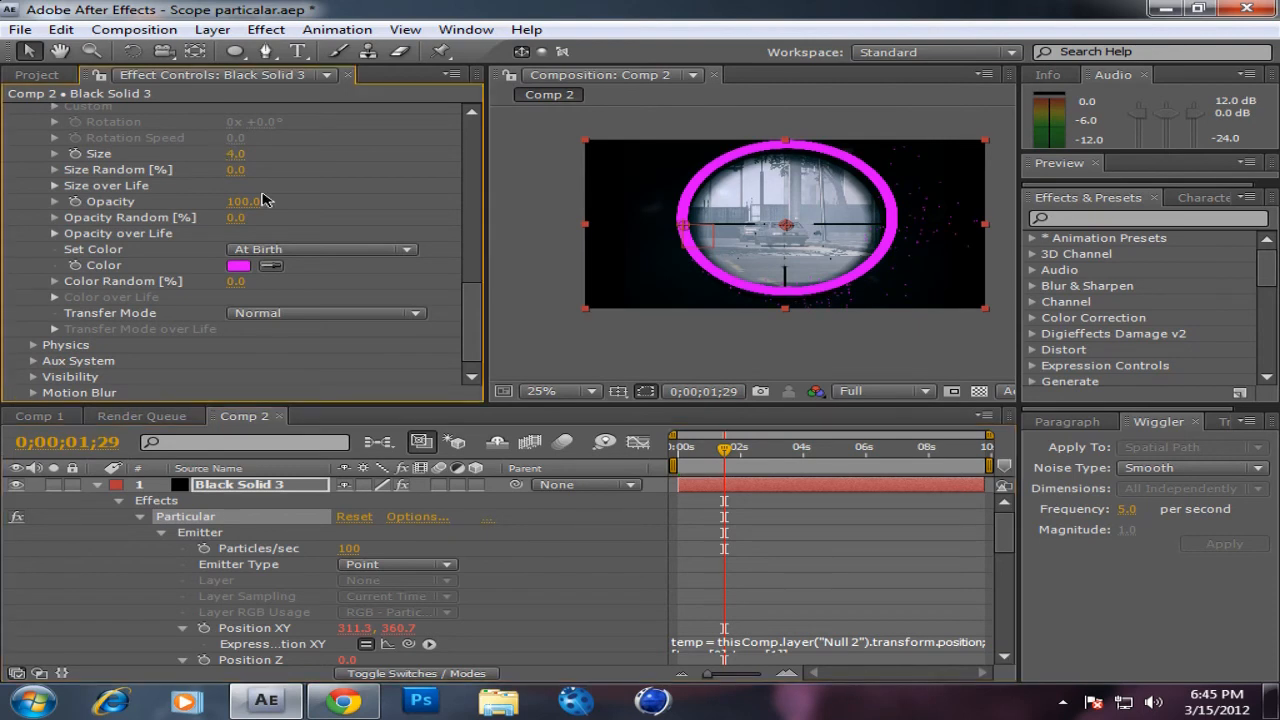
pyautogui.scroll(-1, 265, 200)
pyautogui.click(241, 138)
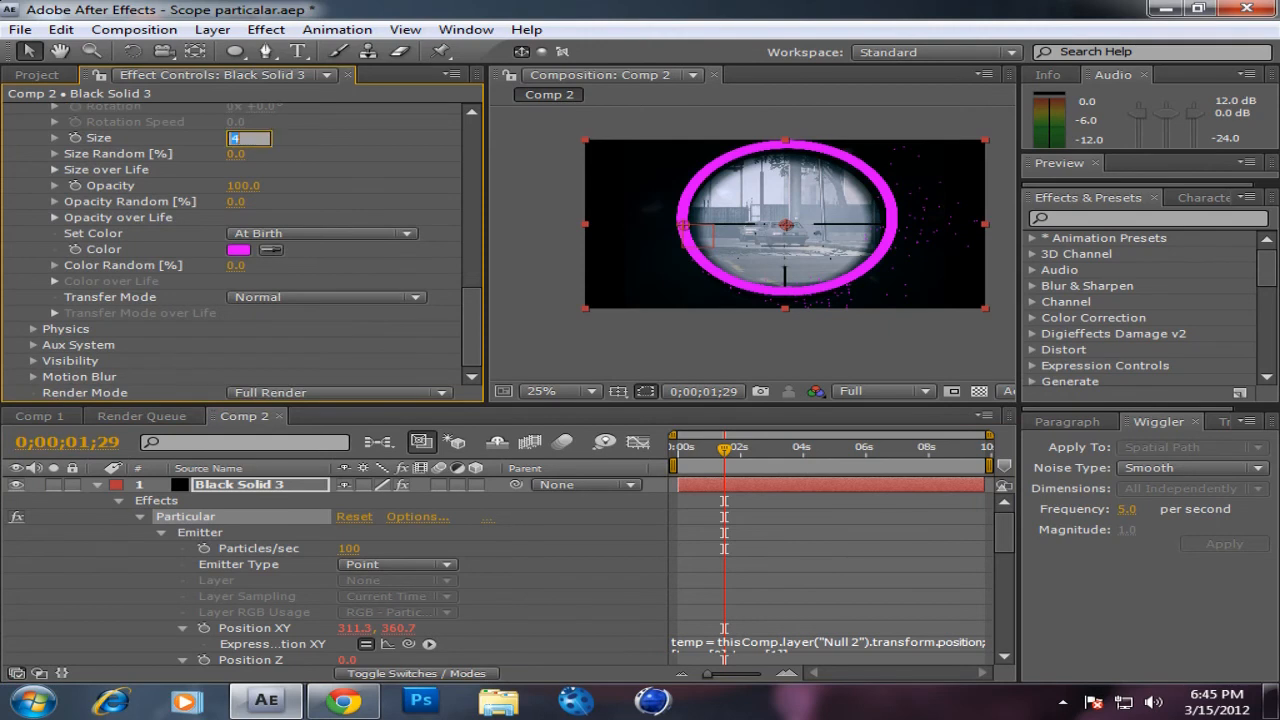
pyautogui.press('Return')
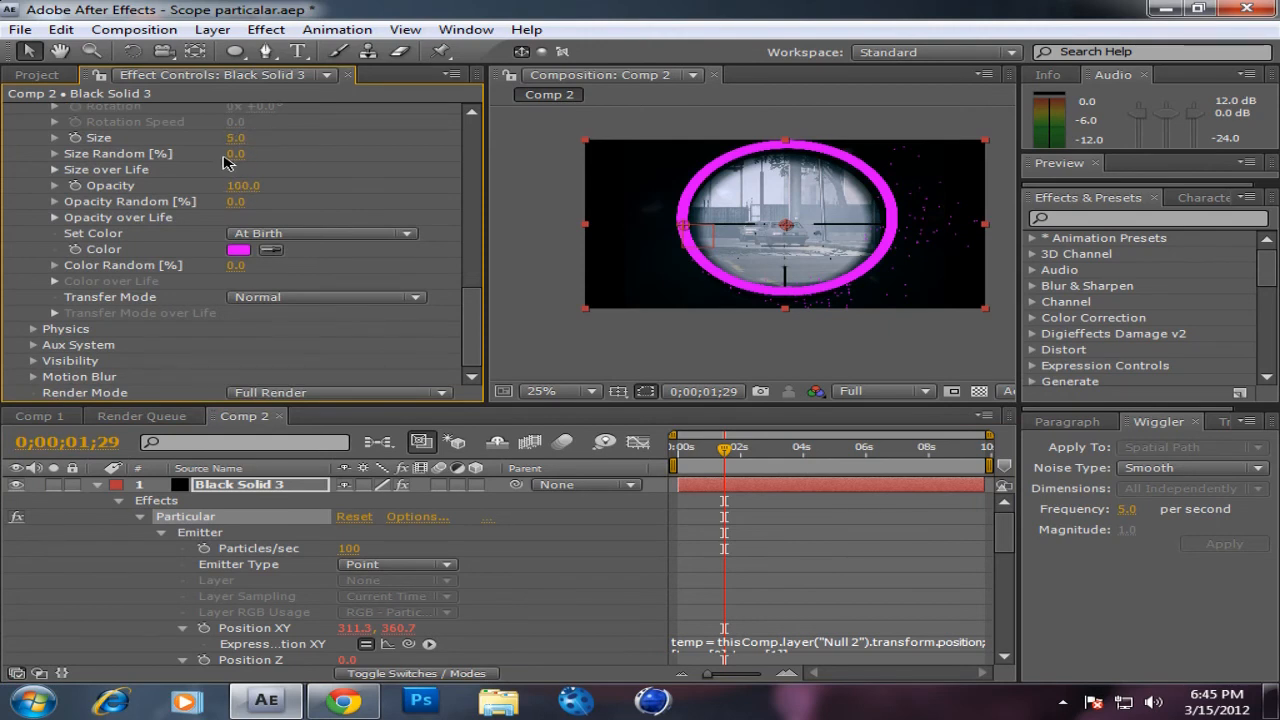
pyautogui.moveTo(230, 160); pyautogui.dragTo(262, 157)
# Step: Set the particle Life to 1.5 seconds and check the result at 0;00;01;21
pyautogui.scroll(2, 474, 332)
pyautogui.moveTo(474, 332); pyautogui.dragTo(474, 302)
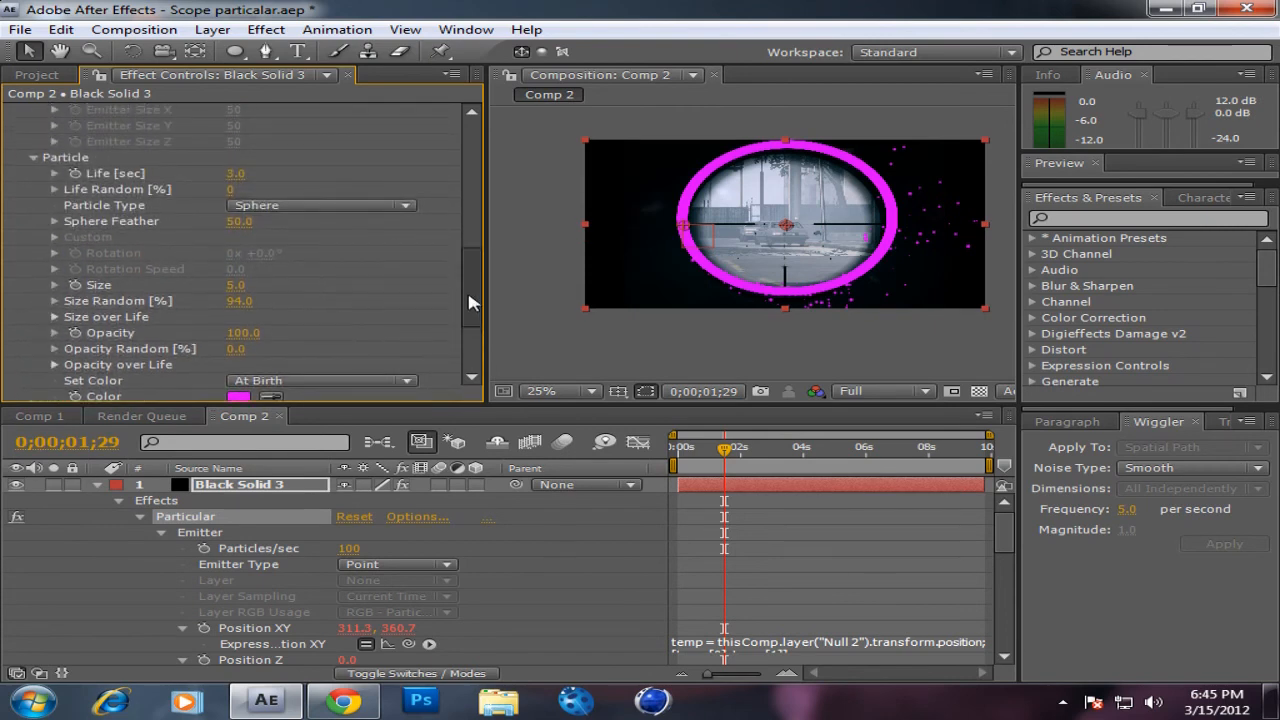
pyautogui.click(240, 175)
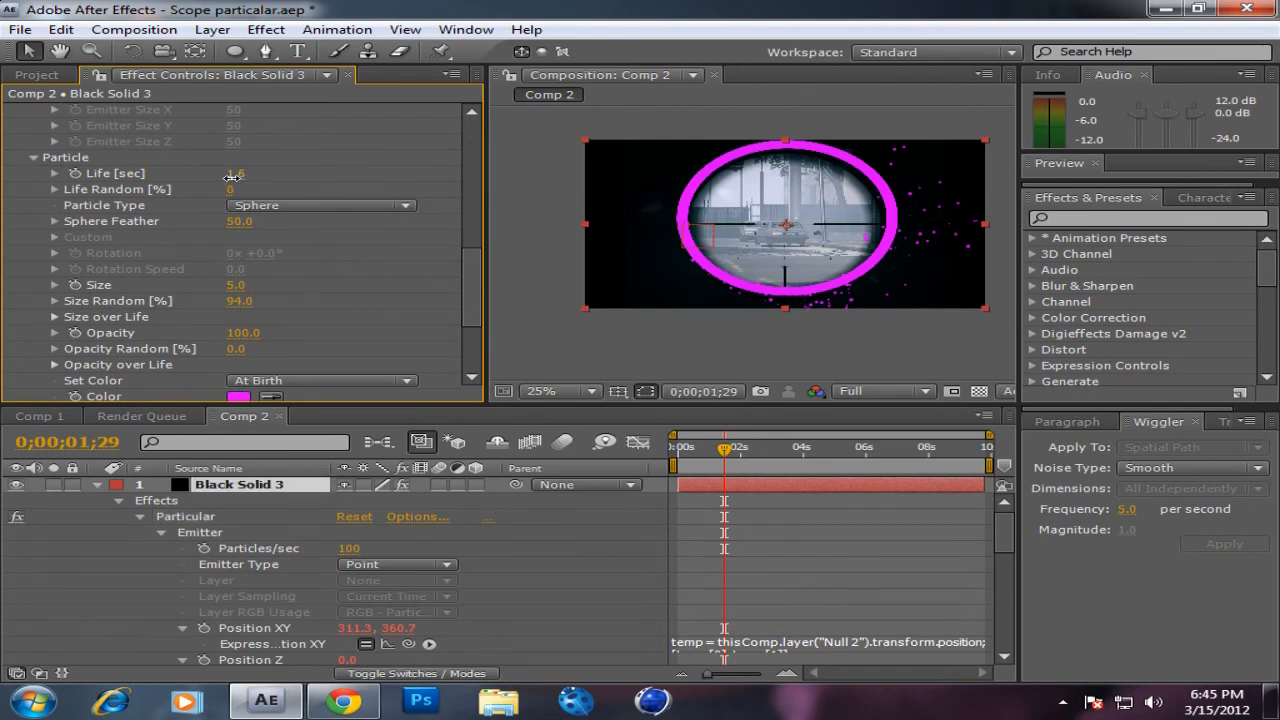
pyautogui.write('1.5')
pyautogui.press('Return')
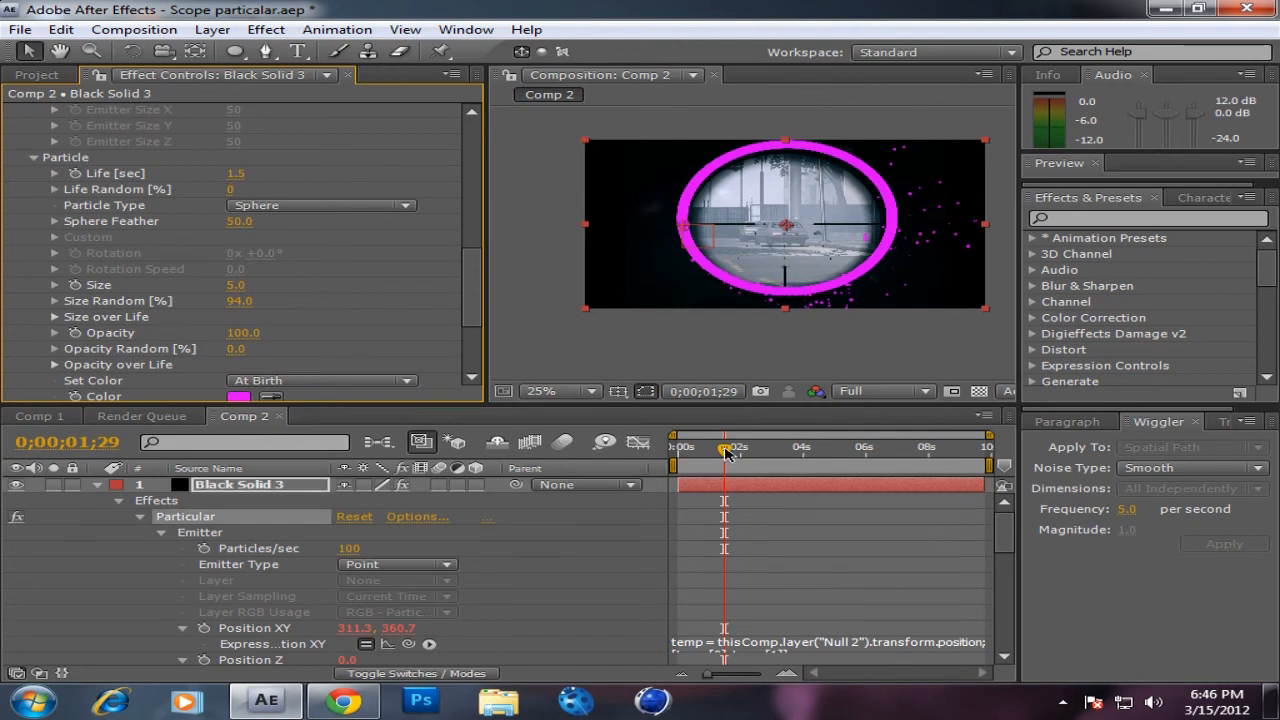
pyautogui.moveTo(729, 457)
pyautogui.mouseDown()
pyautogui.moveTo(775, 460)
pyautogui.moveTo(720, 450)
pyautogui.mouseUp()
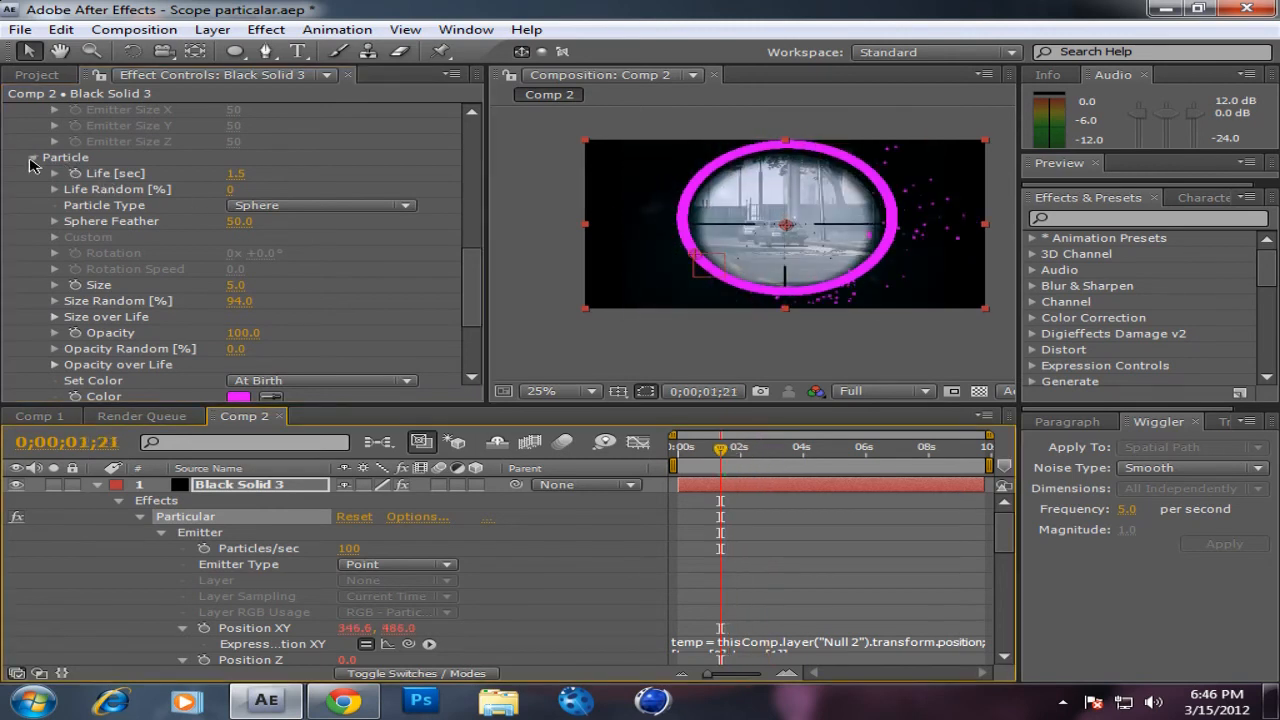
# Step: Examine the Turbulence Field settings in Particular's Physics group and return to the first frame
pyautogui.click(32, 159)
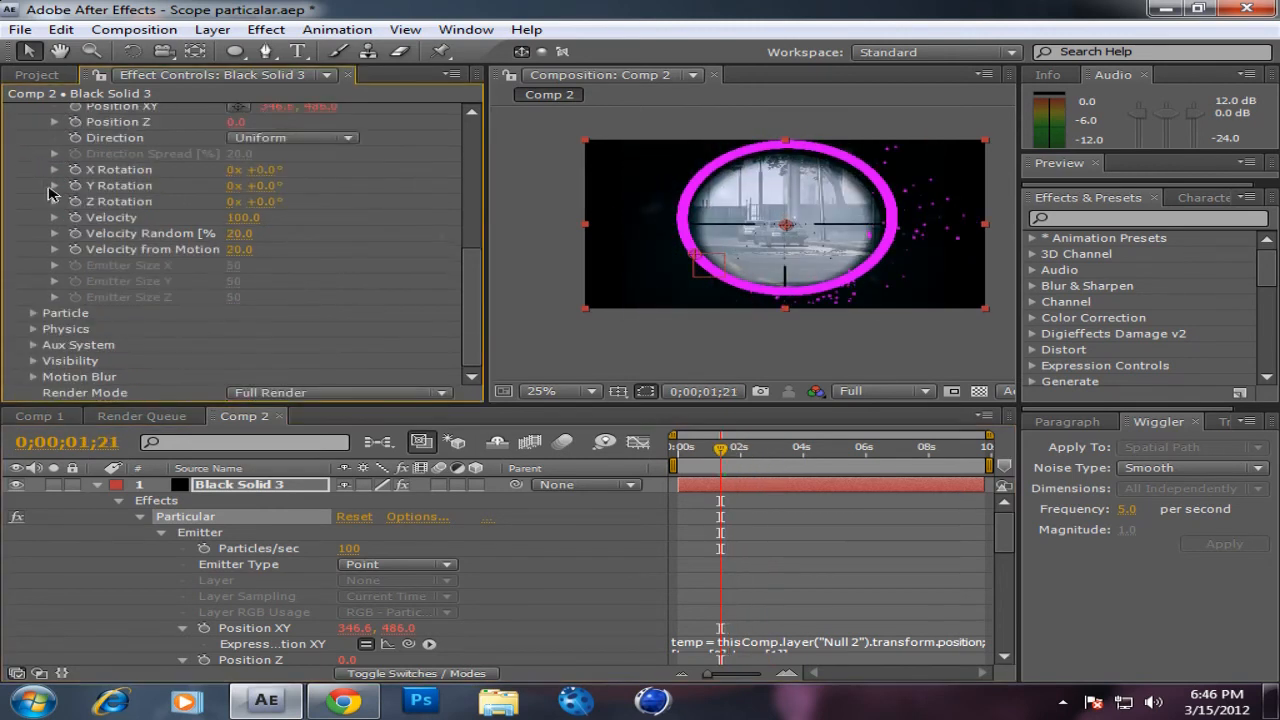
pyautogui.click(33, 330)
pyautogui.scroll(-5, 177, 296)
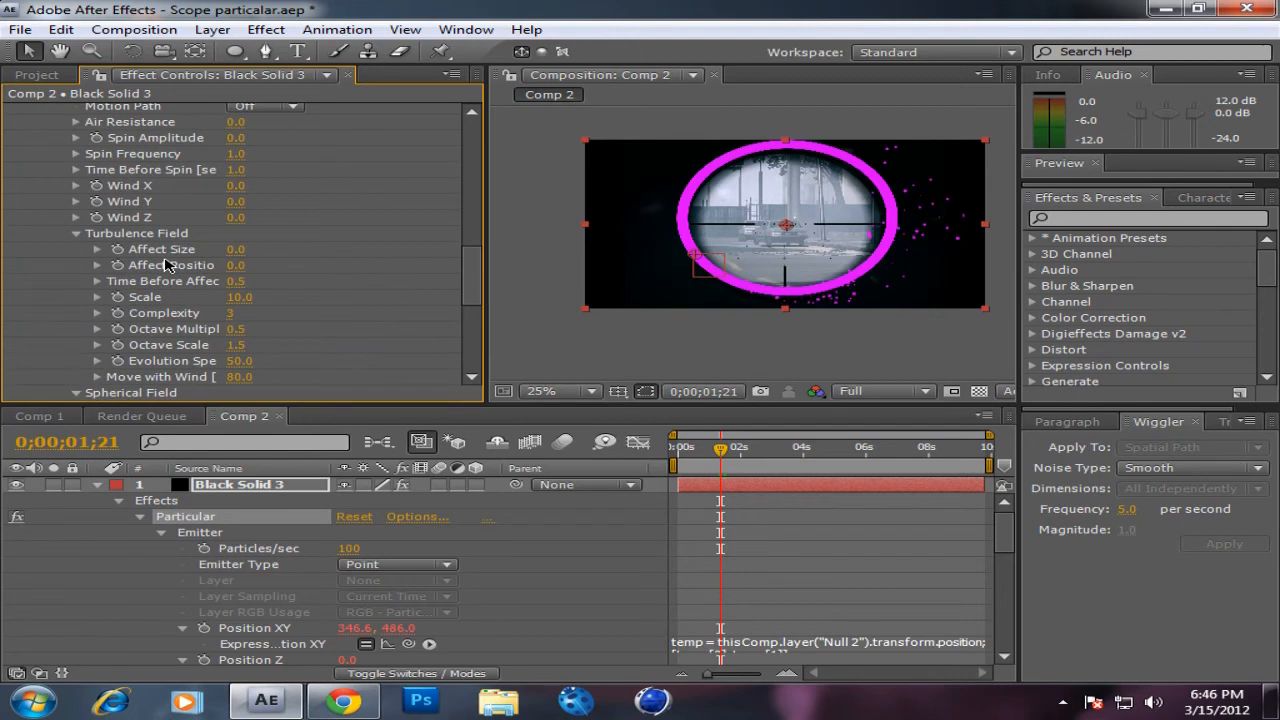
pyautogui.scroll(-1, 168, 265)
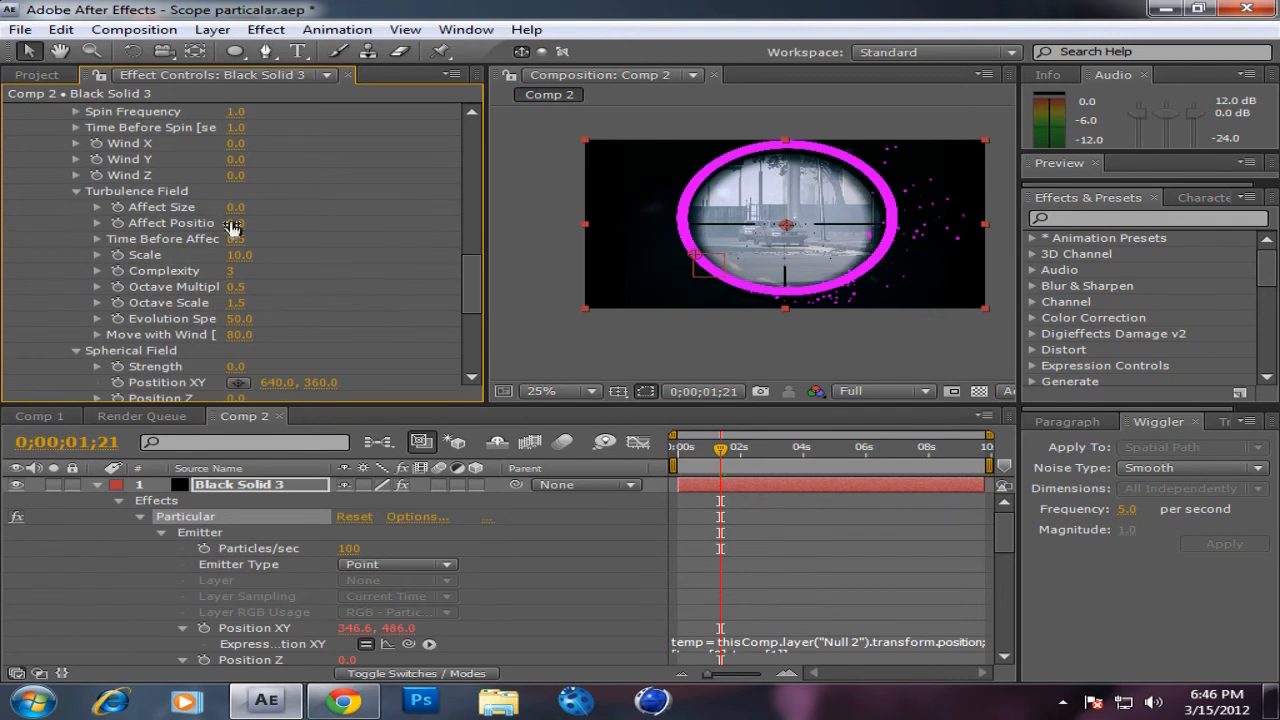
pyautogui.scroll(-10, 242, 224)
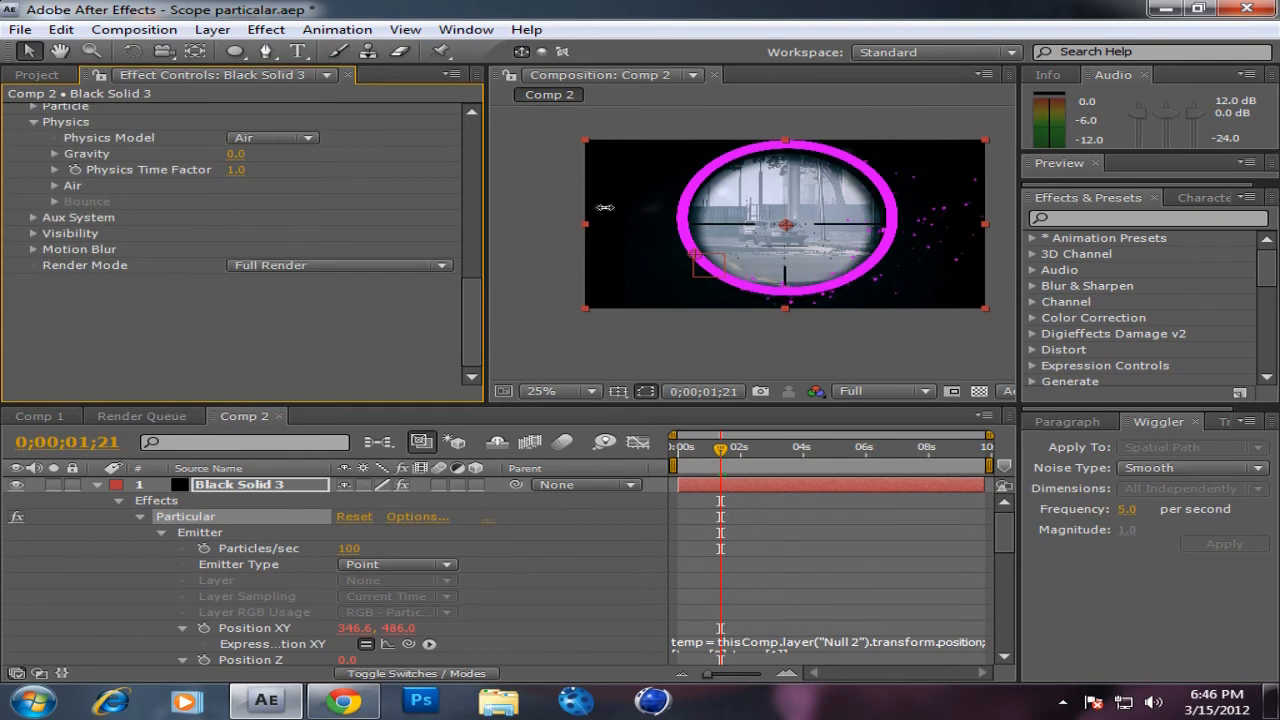
pyautogui.moveTo(721, 449); pyautogui.dragTo(672, 452)
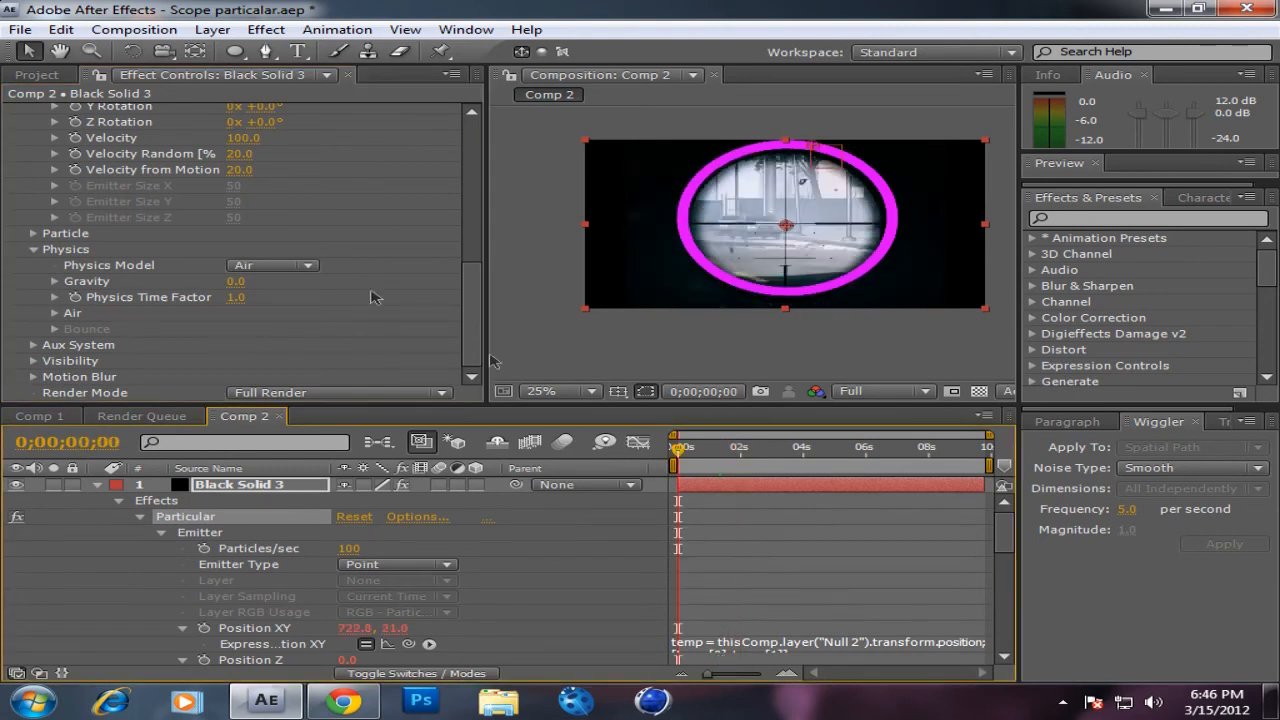
pyautogui.scroll(1, 269, 212)
pyautogui.scroll(1, 269, 212)
pyautogui.scroll(-2, 266, 210)
pyautogui.scroll(2, 262, 208)
pyautogui.scroll(4, 262, 212)
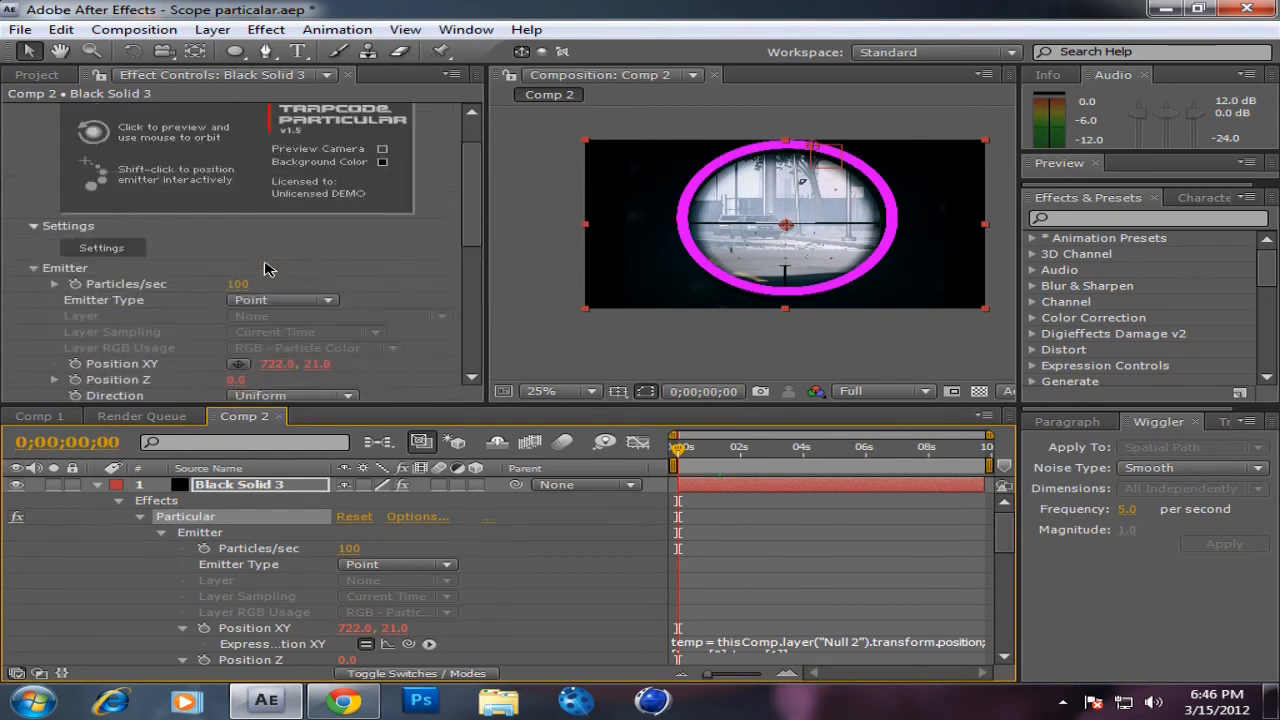
pyautogui.scroll(-6, 266, 250)
pyautogui.scroll(-1, 268, 268)
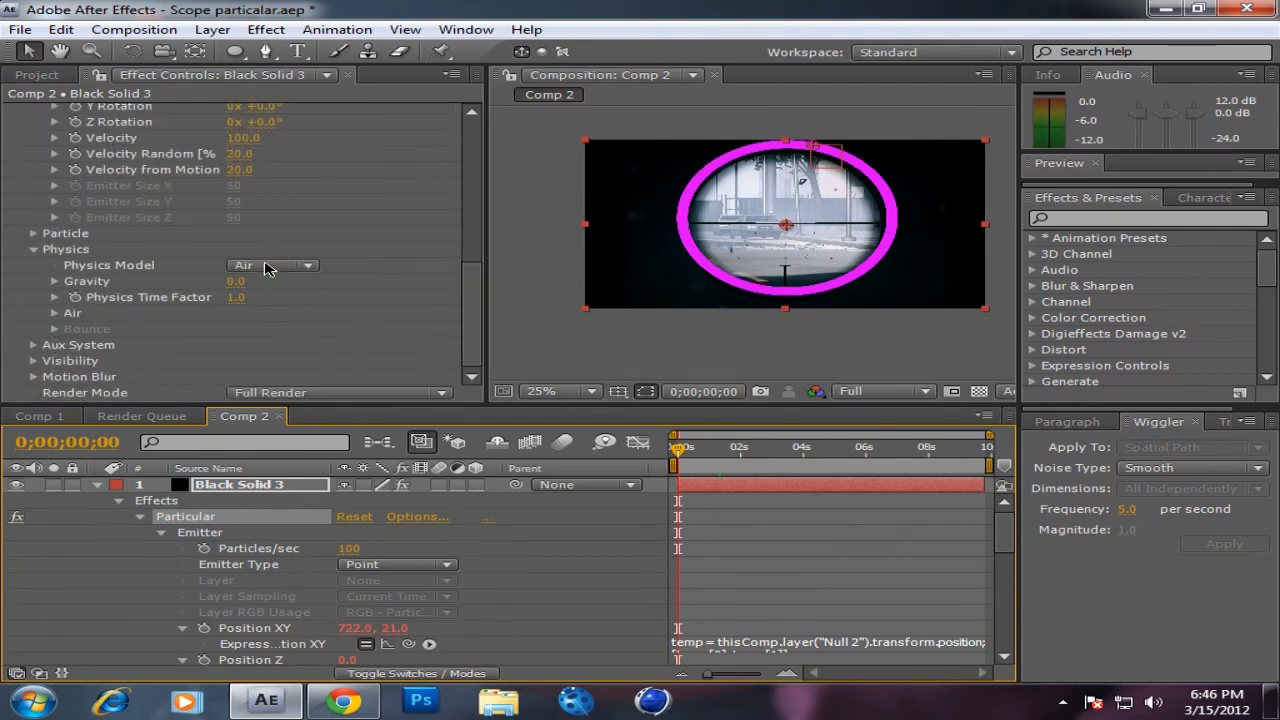
pyautogui.click(33, 250)
pyautogui.scroll(3, 125, 247)
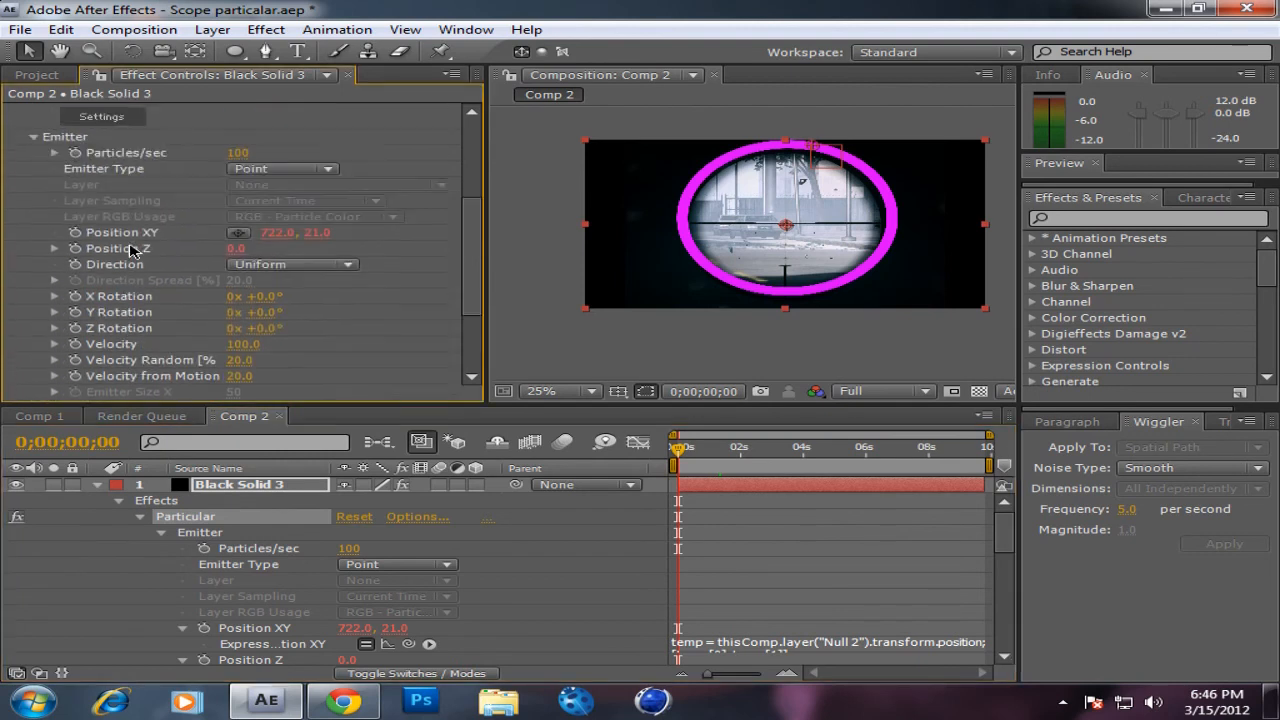
pyautogui.scroll(-3, 60, 320)
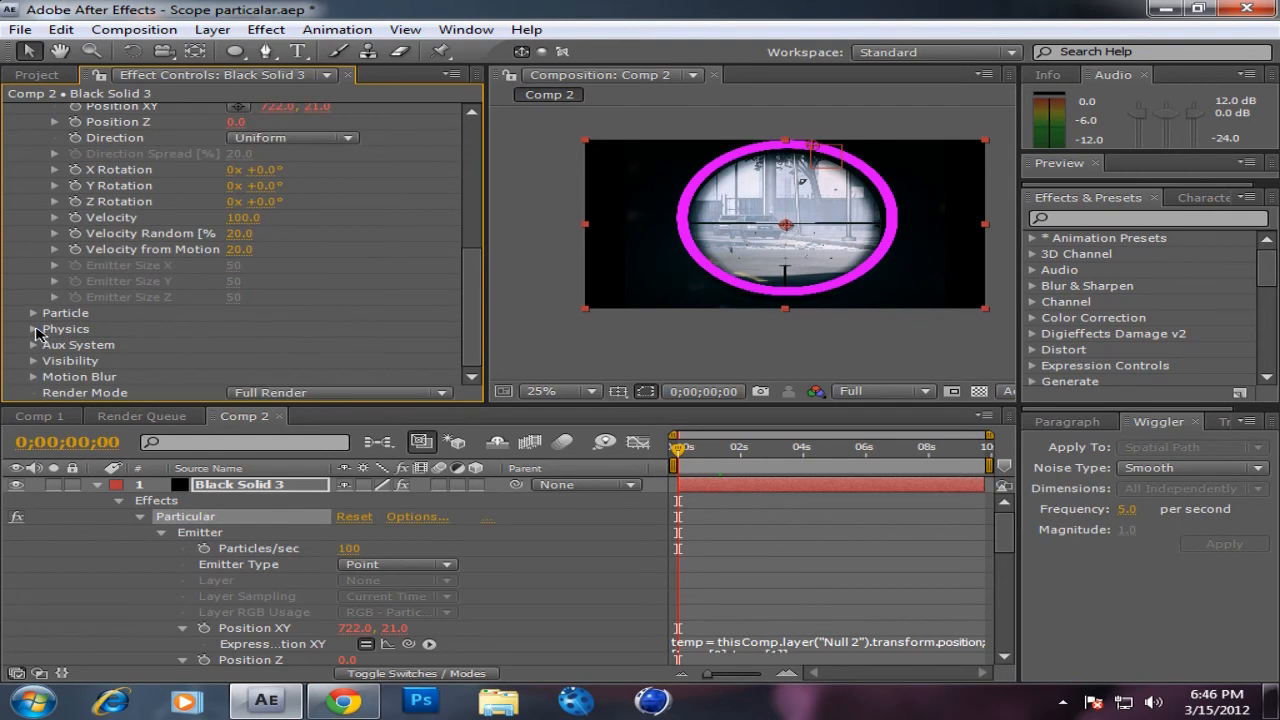
# Step: Set Affect Position to 592 in the Turbulence Field of Particular's Air physics and check the particles at 0;00;01;33
pyautogui.click(33, 329)
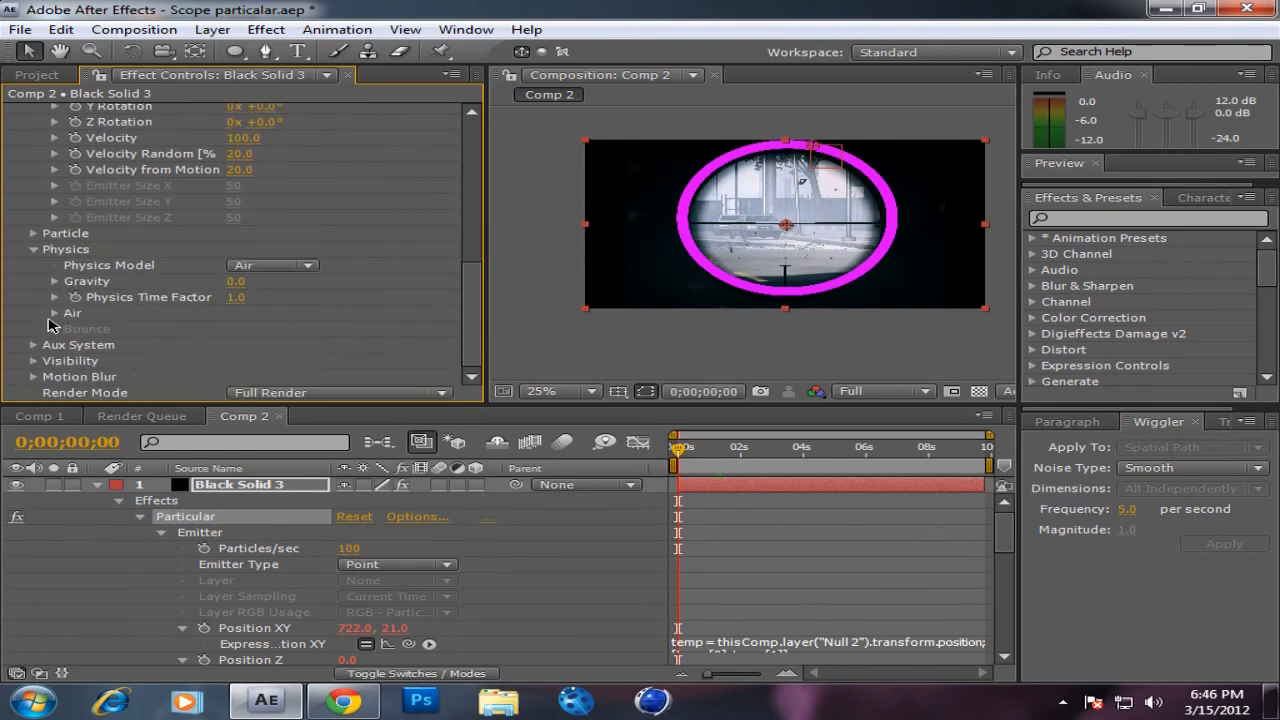
pyautogui.click(55, 314)
pyautogui.scroll(-2, 190, 283)
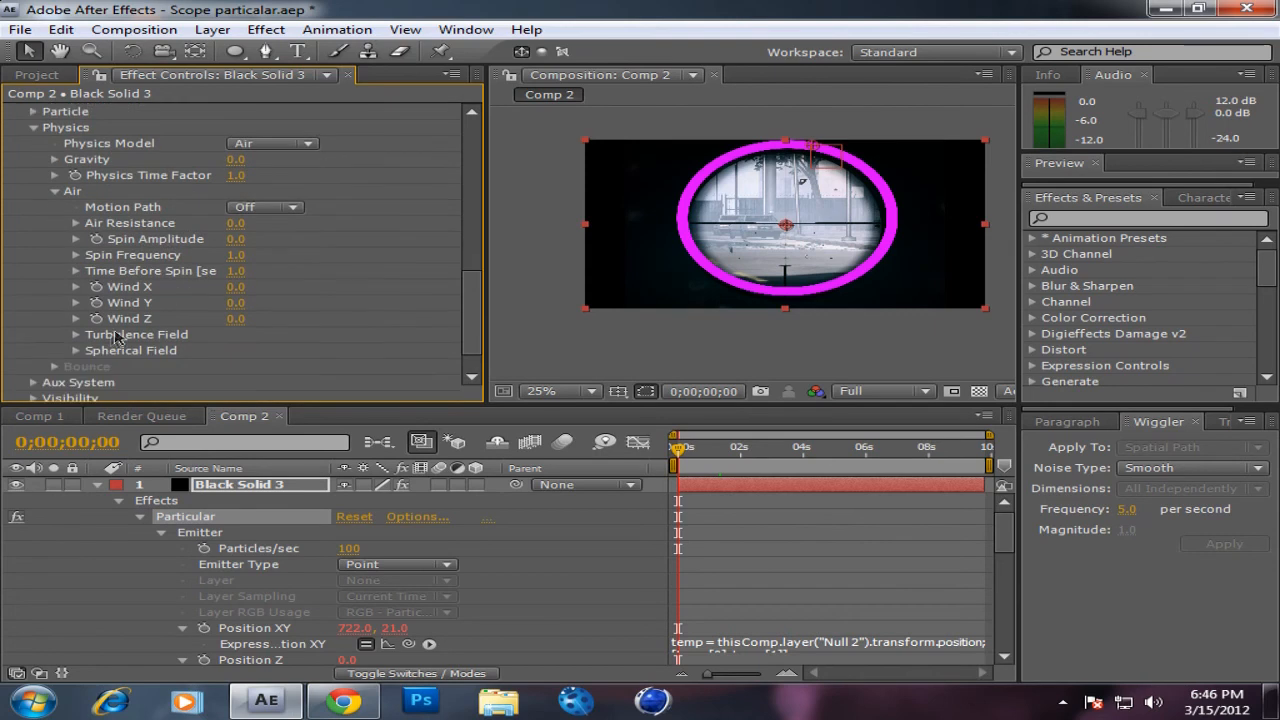
pyautogui.click(76, 336)
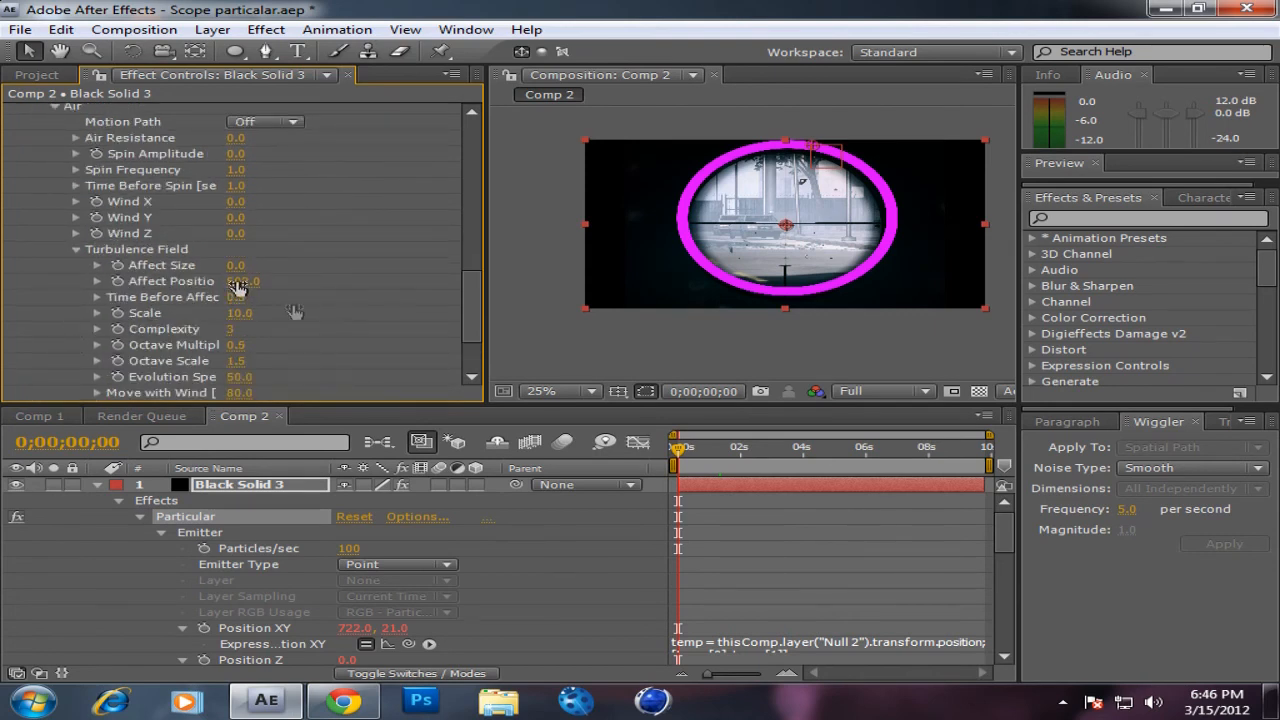
pyautogui.click(727, 454)
# Step: Set Wind X to -18 and Wind Y to -5 in Particular's Air physics
pyautogui.scroll(-3, 332, 281)
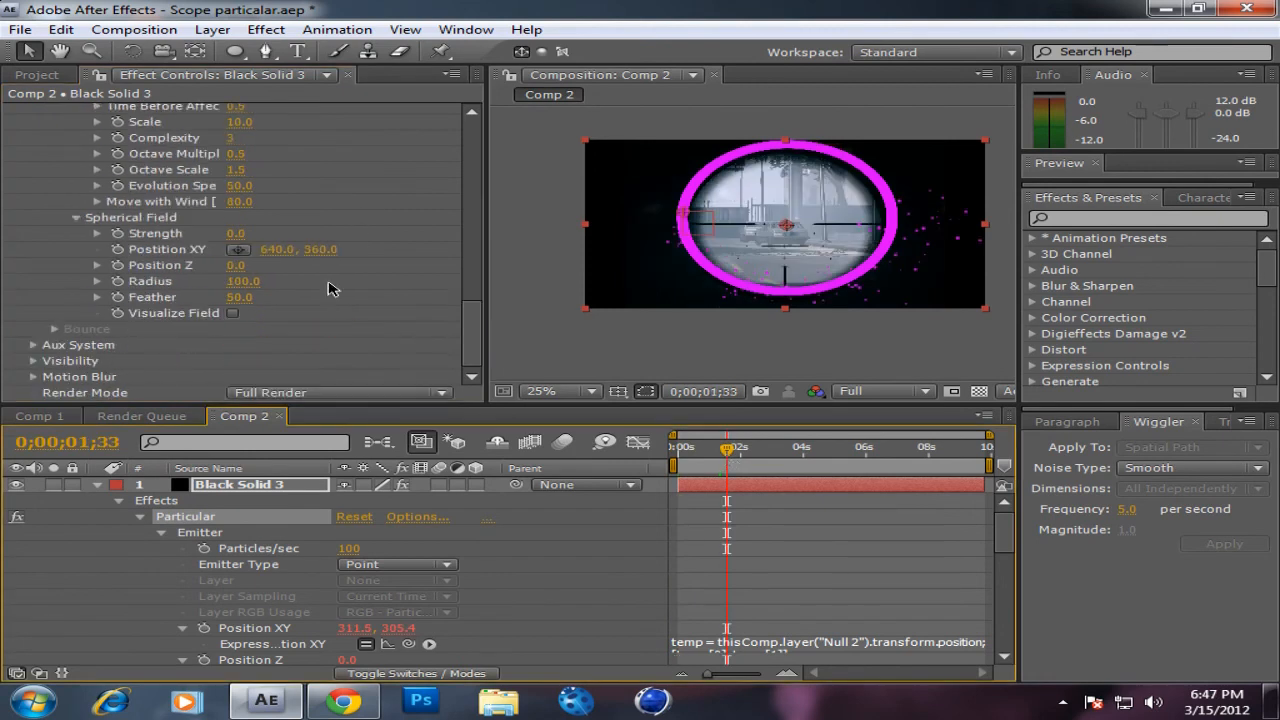
pyautogui.scroll(3, 278, 316)
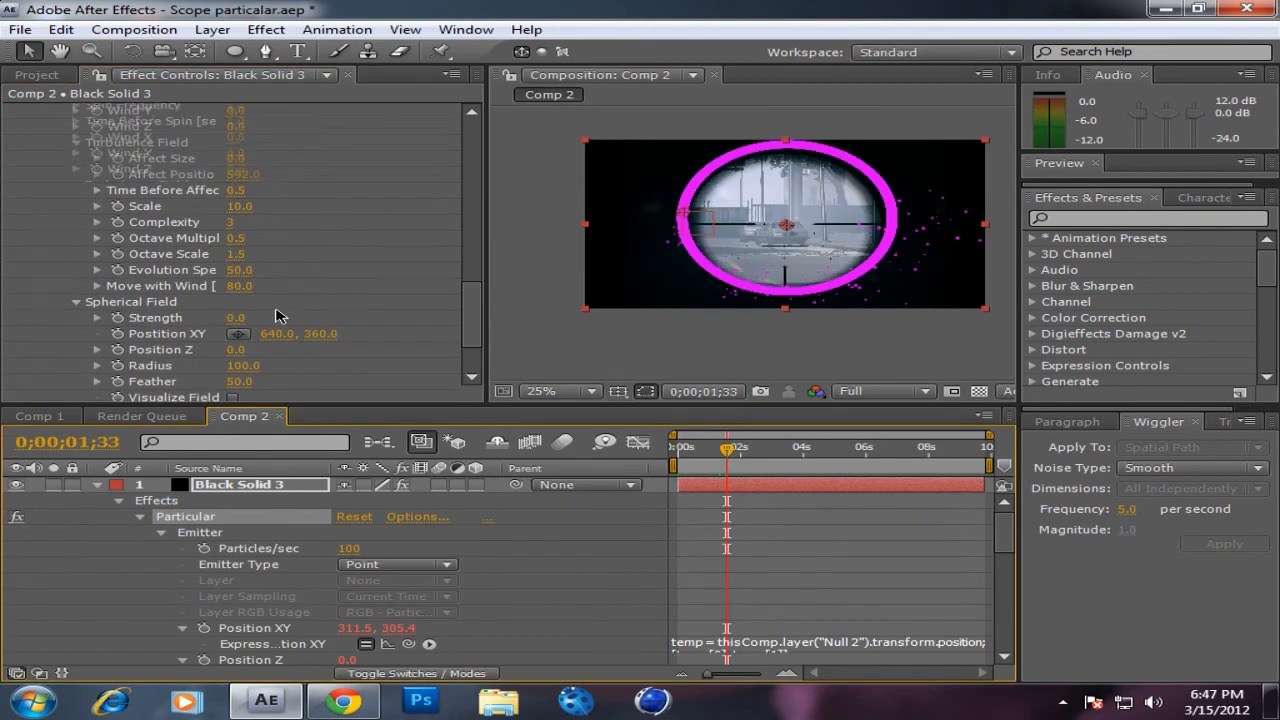
pyautogui.scroll(6, 278, 316)
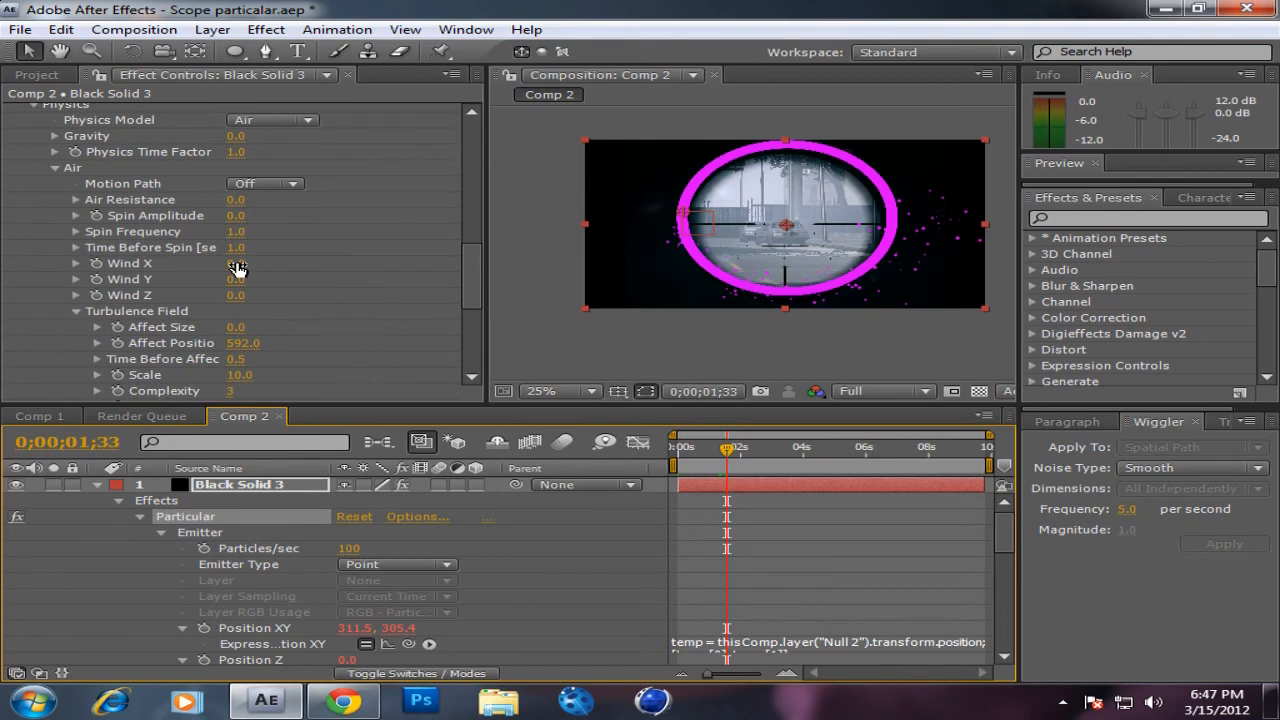
pyautogui.moveTo(238, 261); pyautogui.dragTo(205, 256)
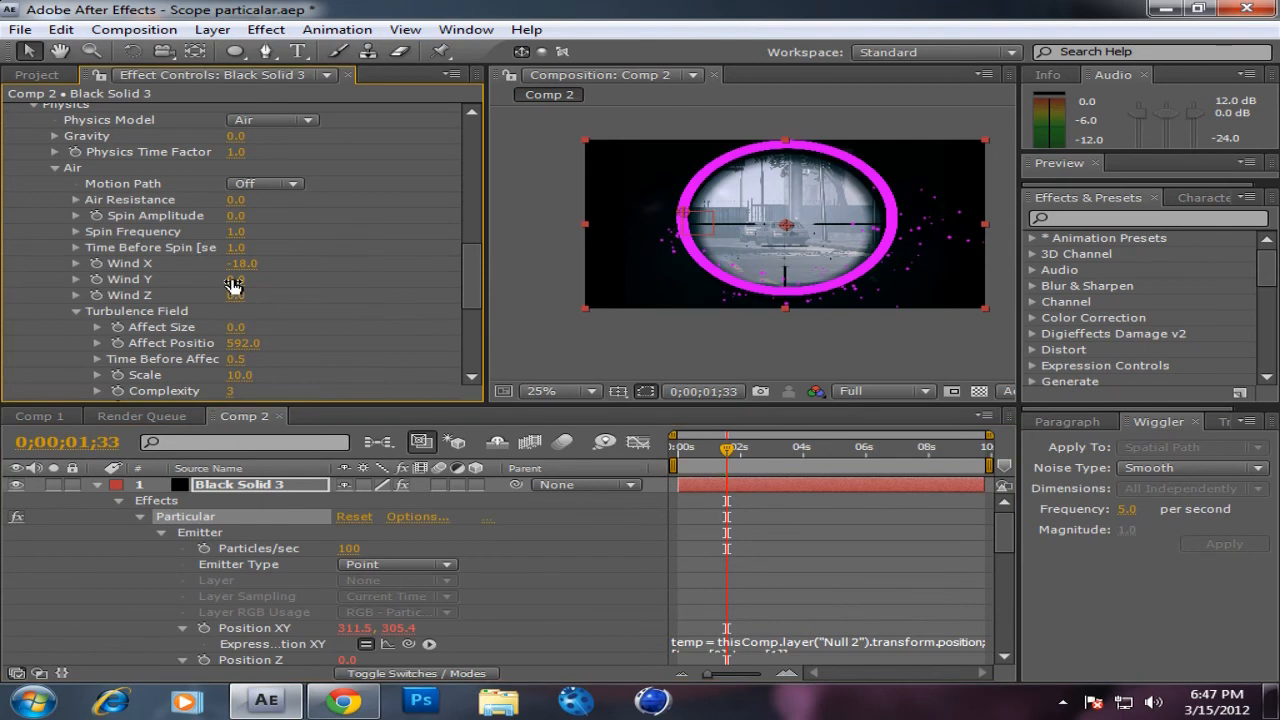
pyautogui.moveTo(234, 279); pyautogui.dragTo(233, 267)
pyautogui.moveTo(187, 268); pyautogui.dragTo(206, 278)
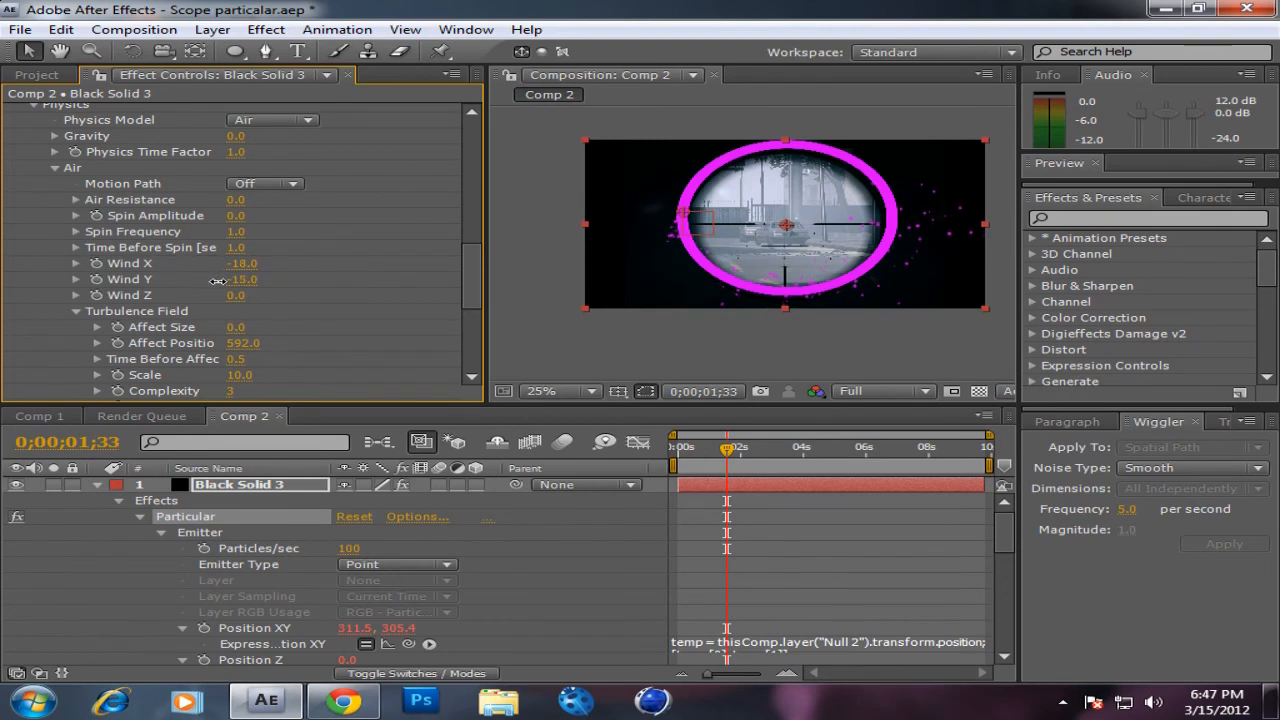
pyautogui.scroll(1, 282, 299)
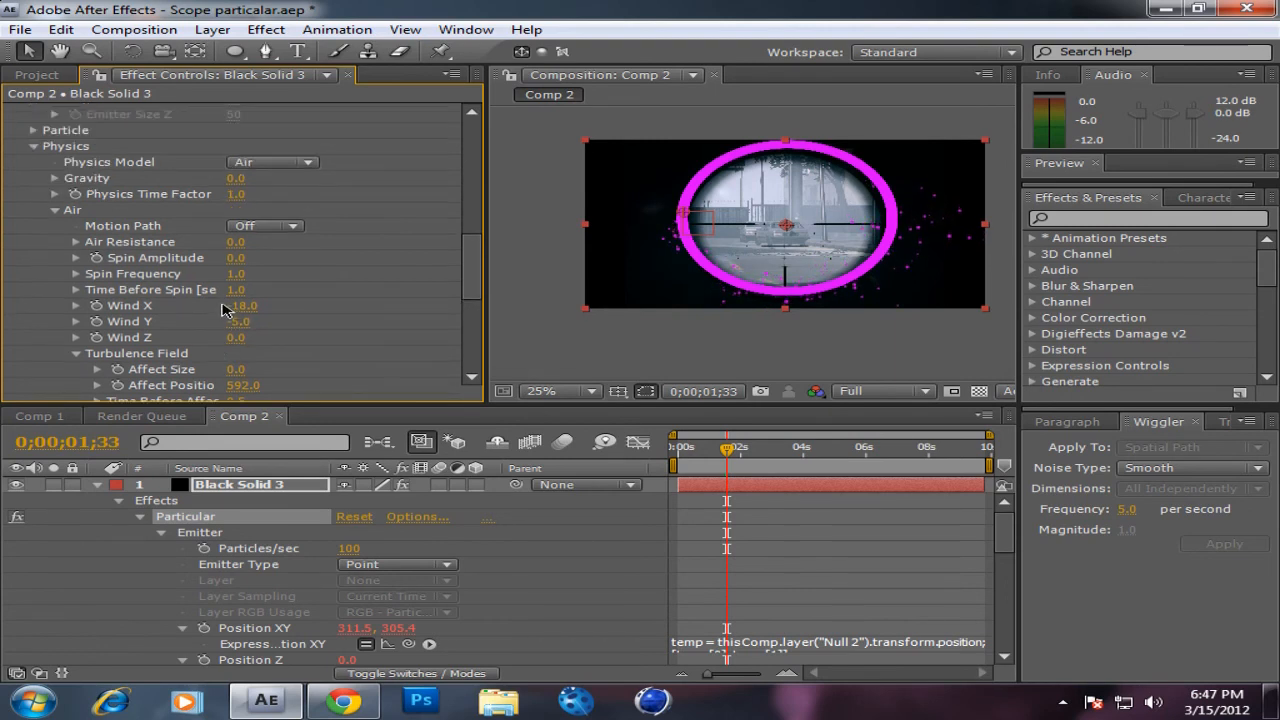
pyautogui.scroll(1, 268, 276)
pyautogui.scroll(2, 259, 278)
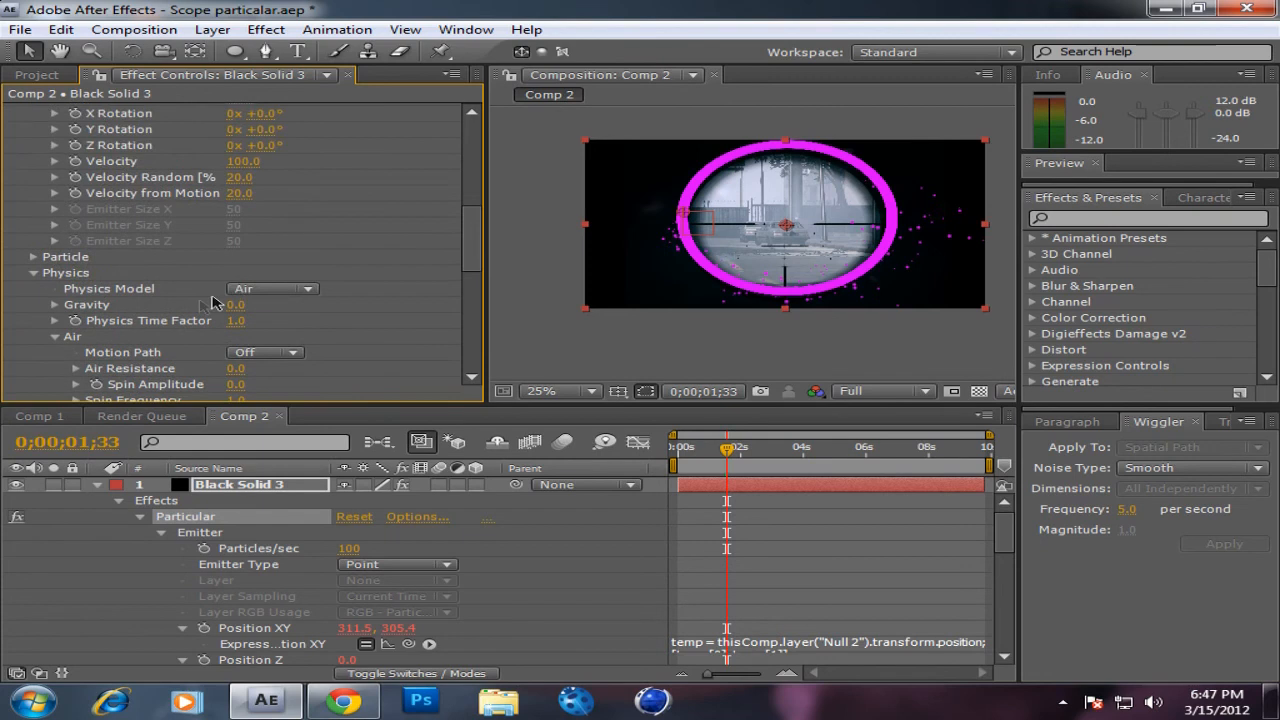
pyautogui.click(234, 304)
pyautogui.press('Return')
# Step: Set Particular's Emitter Type to Sphere and look over the emitter's Direction options
pyautogui.scroll(2, 242, 342)
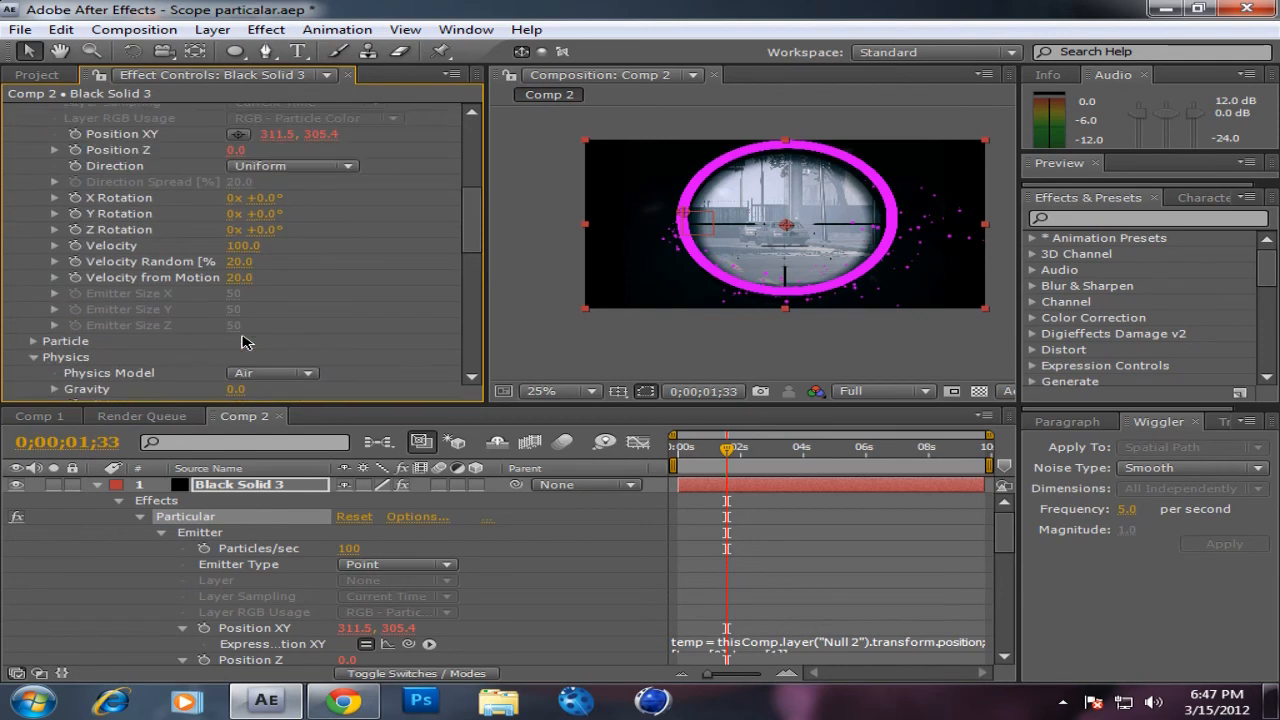
pyautogui.scroll(5, 242, 342)
pyautogui.click(304, 288)
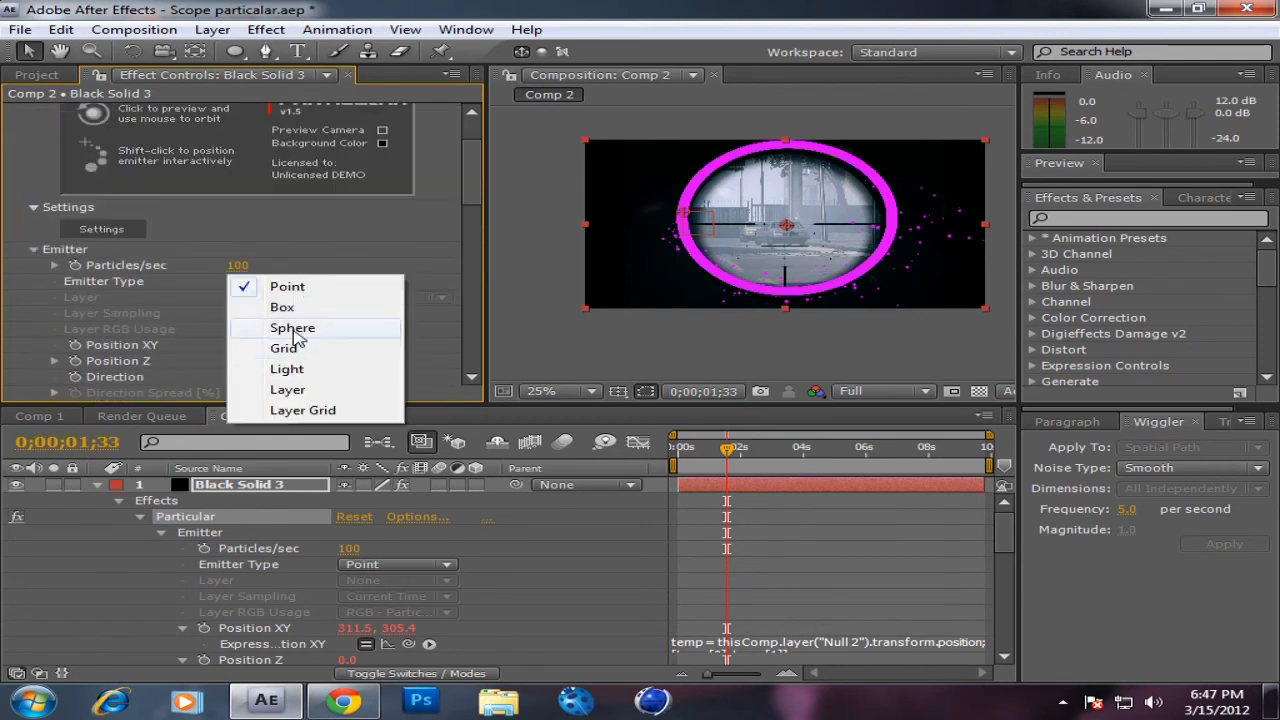
pyautogui.click(296, 328)
pyautogui.click(312, 284)
pyautogui.click(314, 287)
pyautogui.scroll(-2, 386, 270)
pyautogui.click(334, 336)
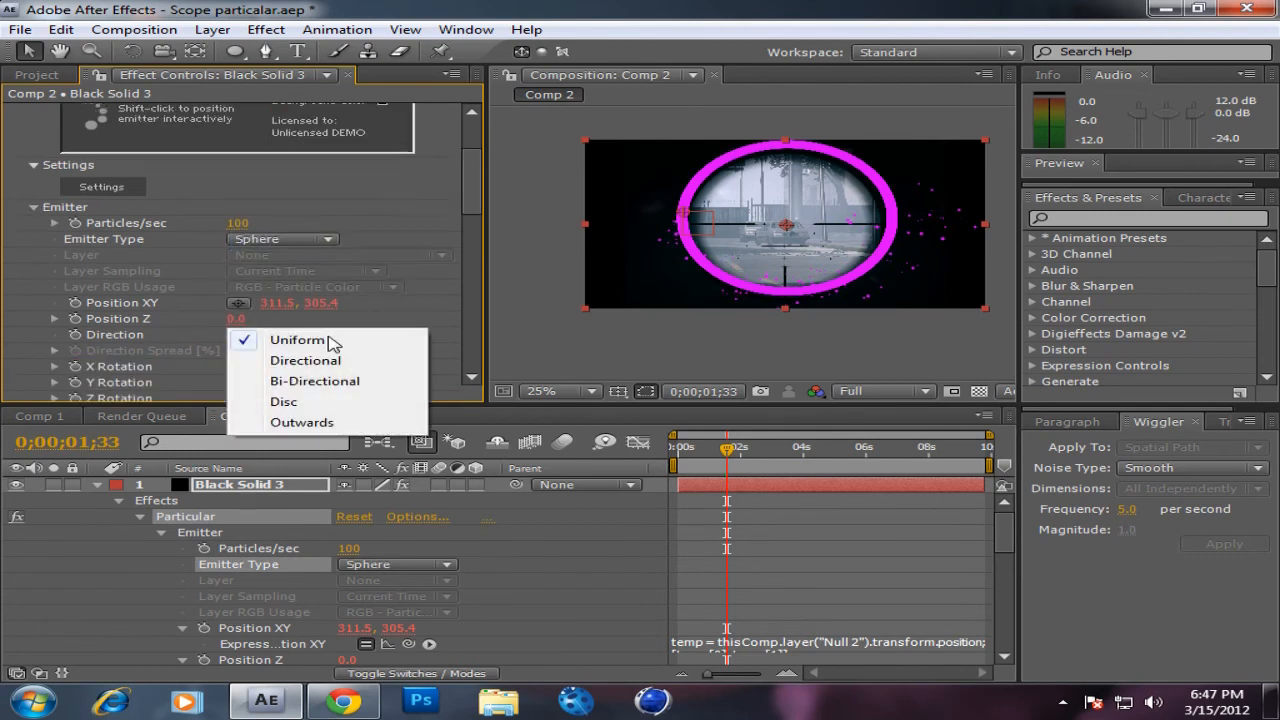
# Step: Preview the particles around the ring at 0;00;02;00 and look through Particular's Physics and Emitter settings
pyautogui.moveTo(472, 195); pyautogui.dragTo(456, 360)
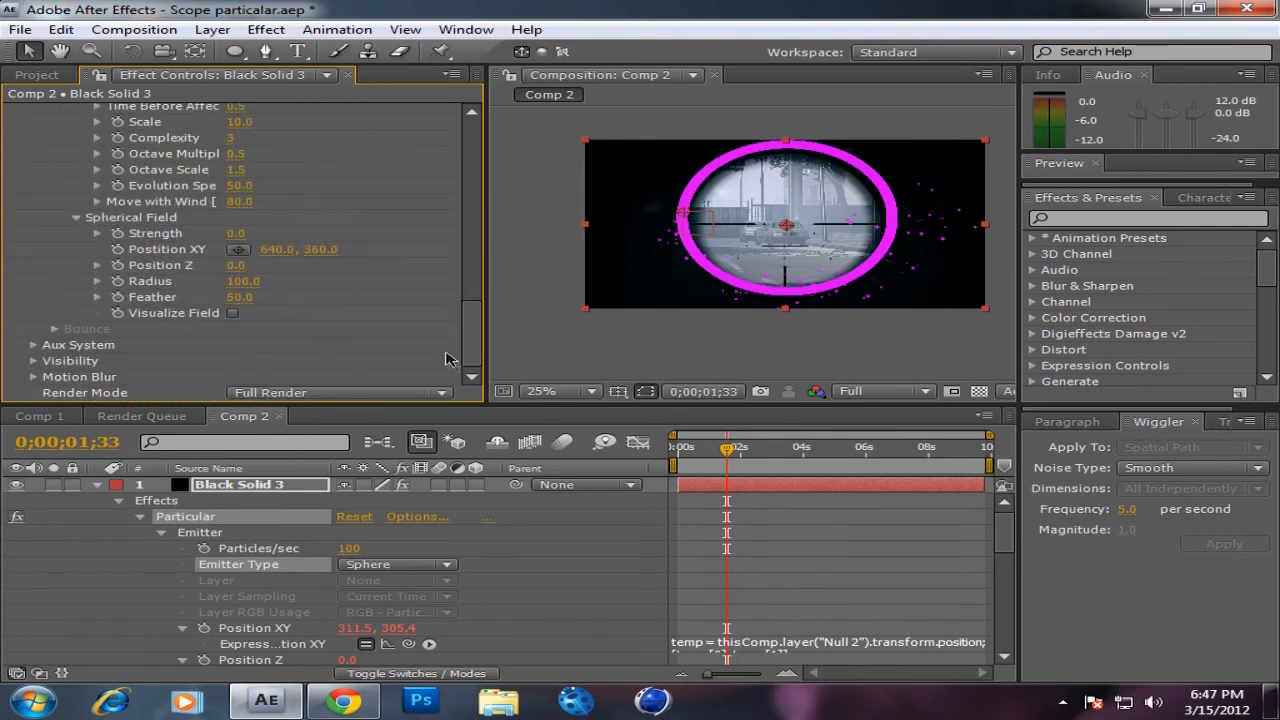
pyautogui.scroll(6, 405, 345)
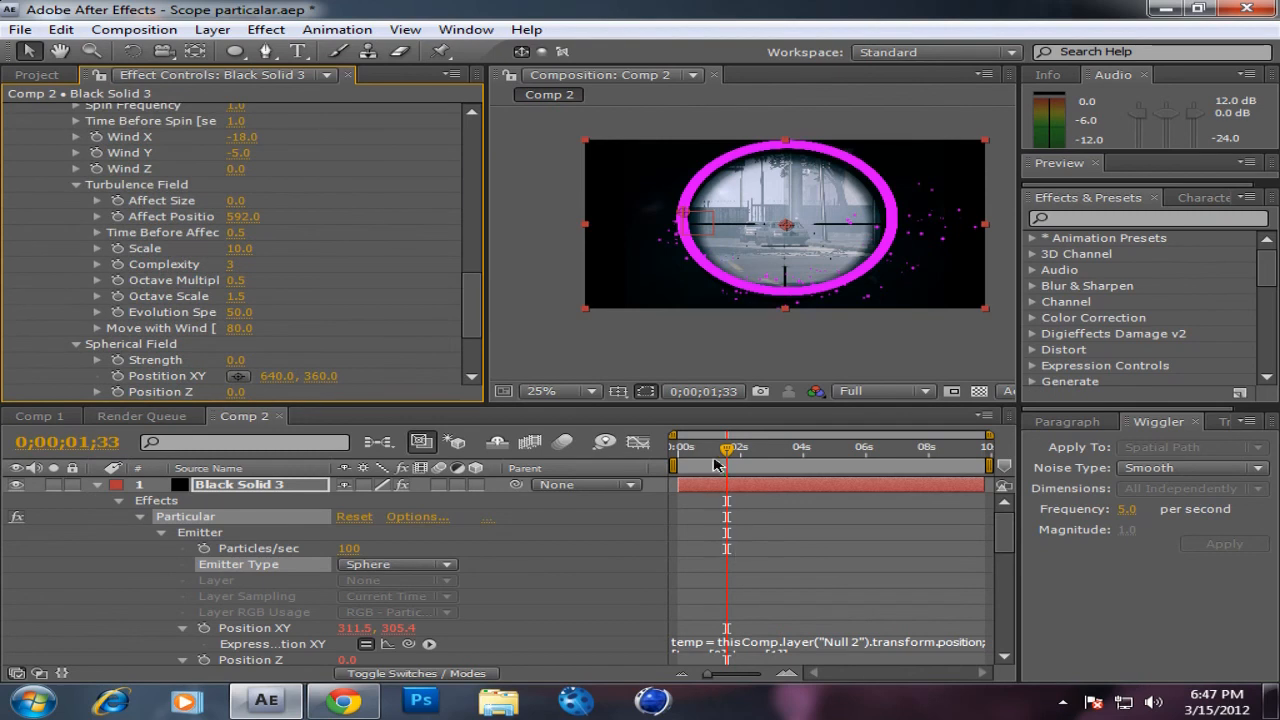
pyautogui.moveTo(727, 457)
pyautogui.mouseDown()
pyautogui.moveTo(767, 457)
pyautogui.moveTo(727, 450)
pyautogui.moveTo(740, 450)
pyautogui.mouseUp()
pyautogui.click(308, 488)
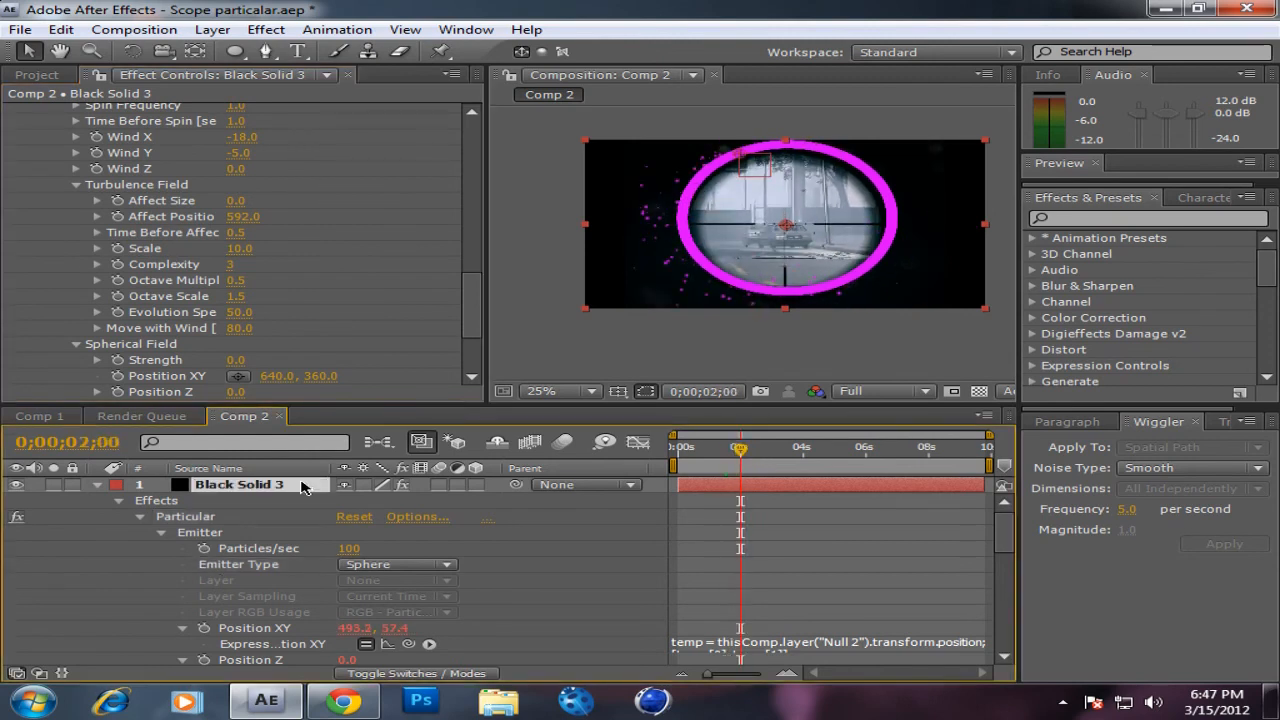
pyautogui.scroll(-2, 400, 545)
pyautogui.scroll(2, 390, 550)
pyautogui.scroll(3, 176, 260)
pyautogui.scroll(1, 176, 260)
pyautogui.scroll(-3, 180, 265)
pyautogui.scroll(8, 190, 280)
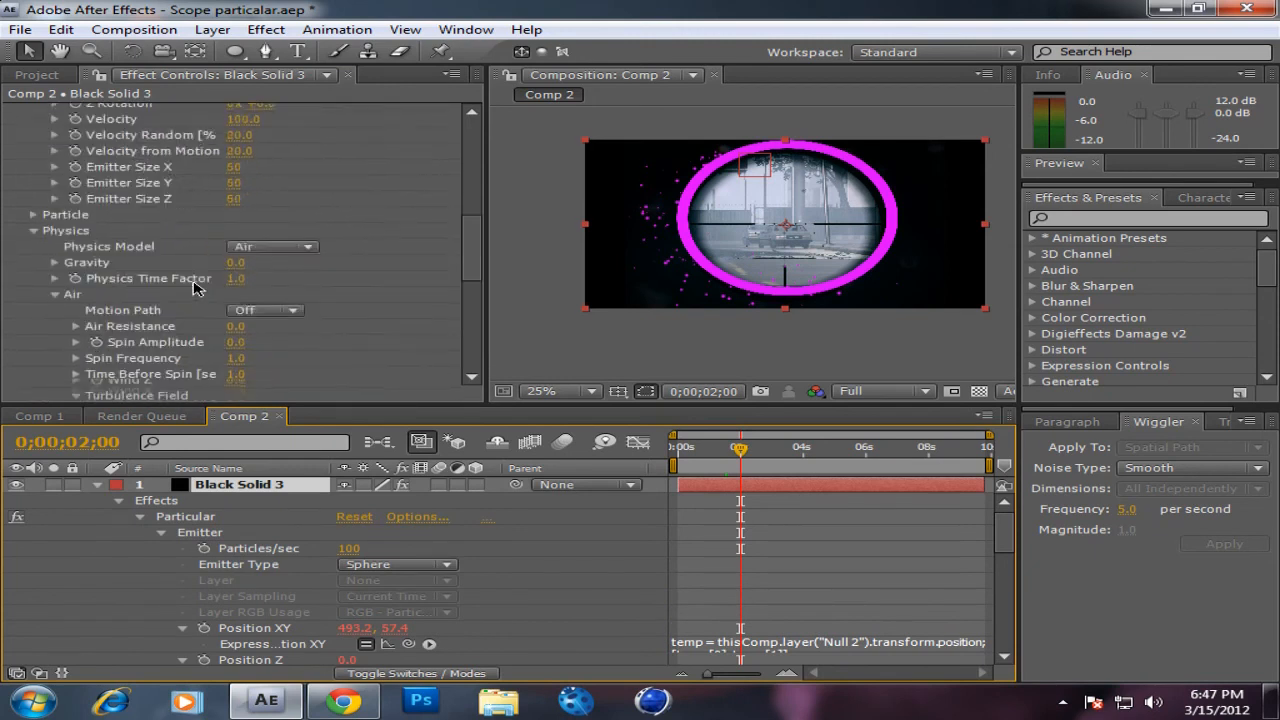
# Step: Collapse the Particular effect and the expanded properties of the Black Solid 3 and Null 2 layers
pyautogui.scroll(5, 196, 288)
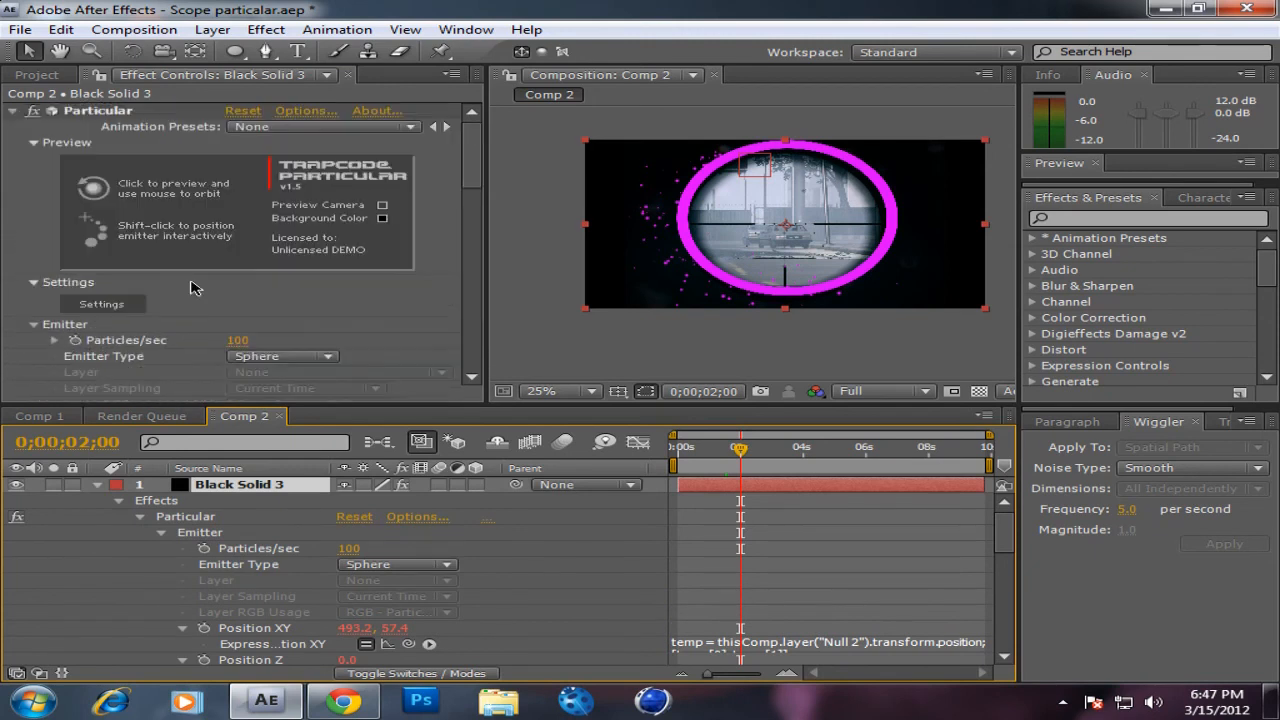
pyautogui.click(12, 114)
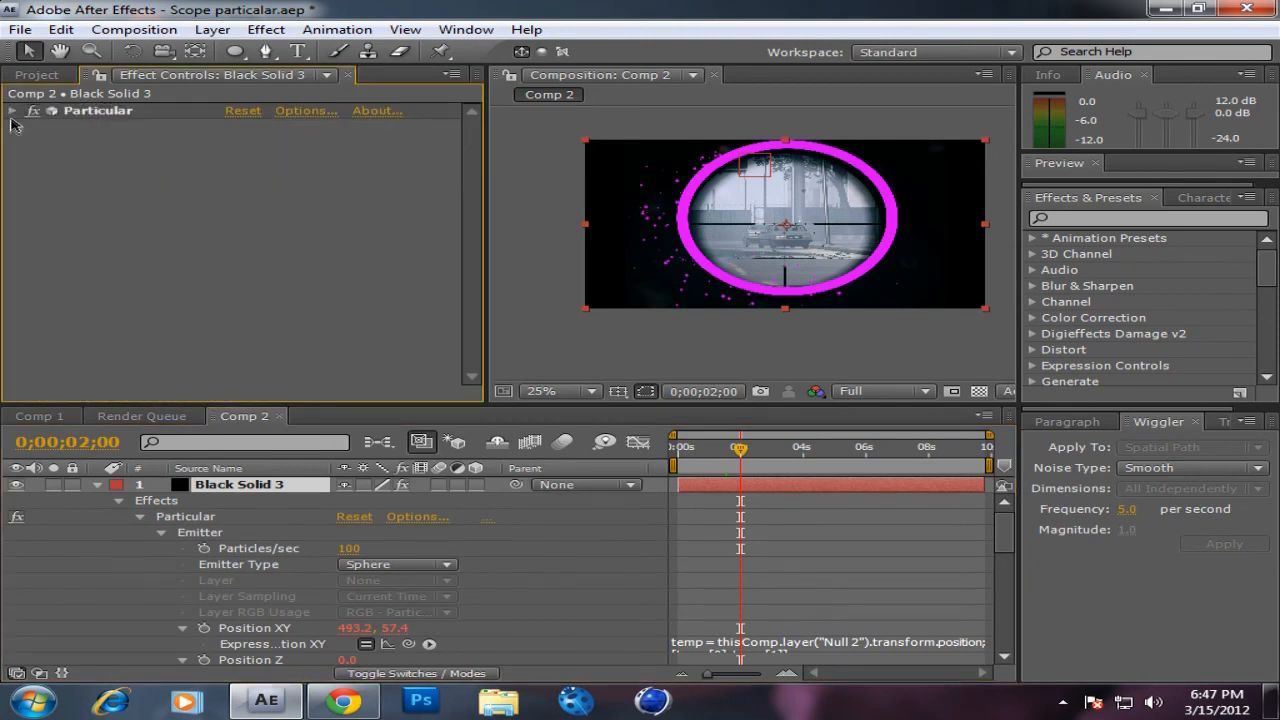
pyautogui.click(103, 491)
pyautogui.click(96, 485)
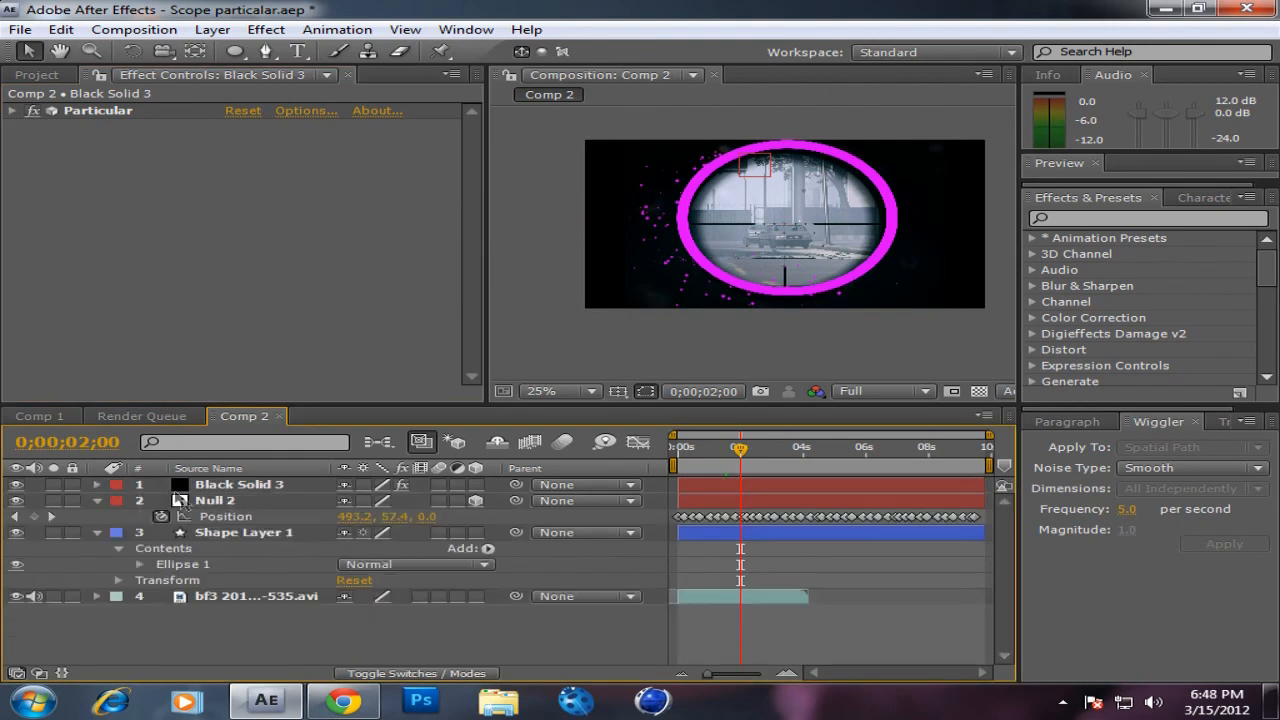
pyautogui.click(96, 500)
# Step: Pre-compose Black Solid 3, Null 2 and Shape Layer 1 into a composition named Ring, moving all attributes into it
pyautogui.click(206, 488)
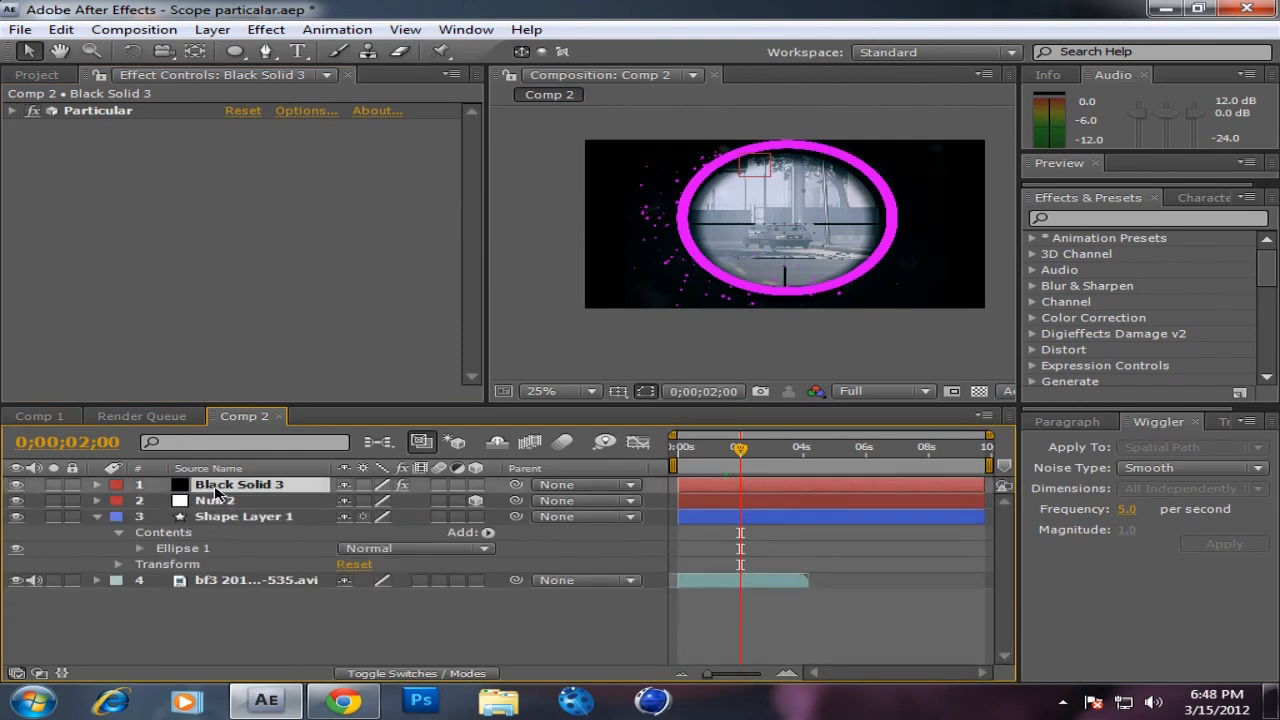
pyautogui.keyDown('shift'); pyautogui.click(222, 517); pyautogui.keyUp('shift')
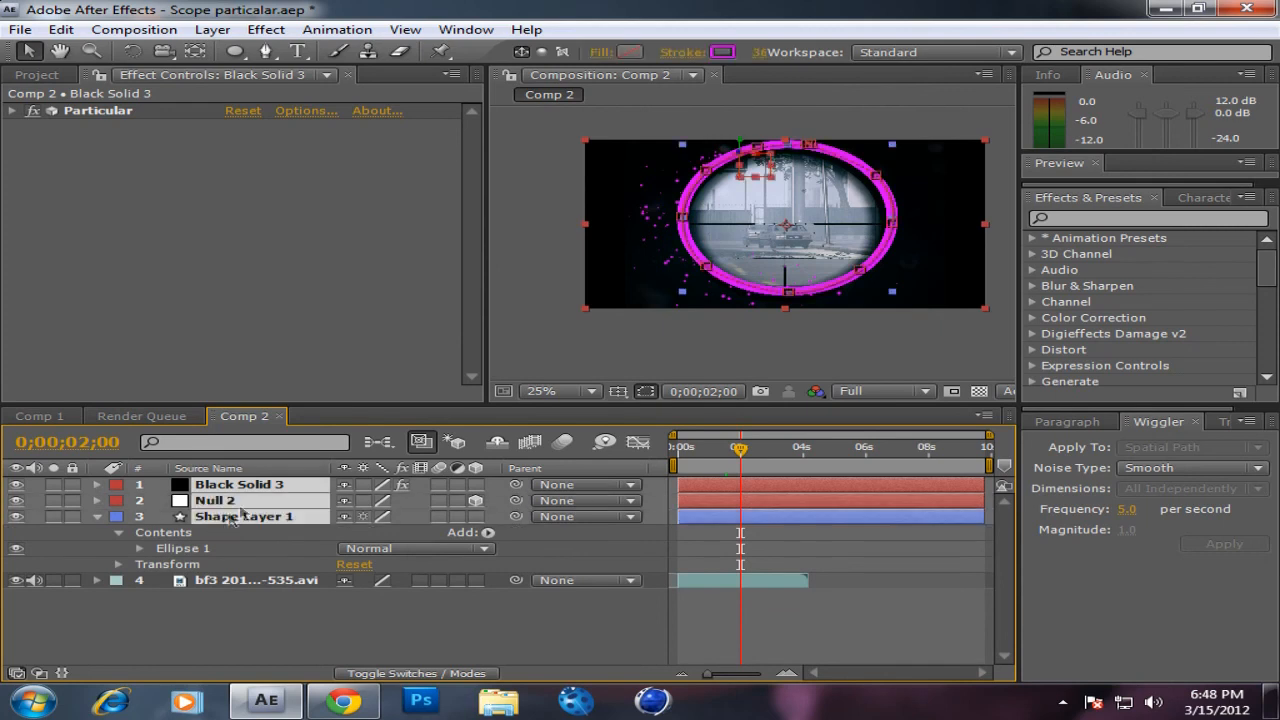
pyautogui.click(212, 29)
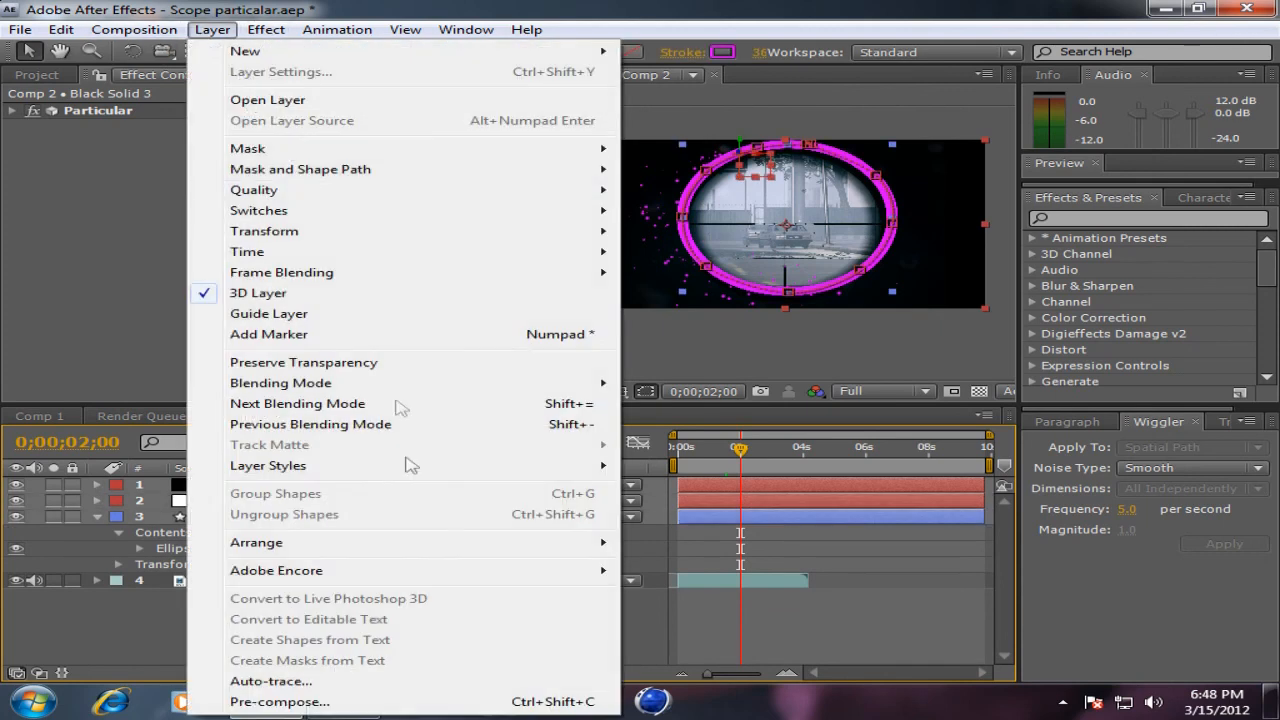
pyautogui.click(330, 696)
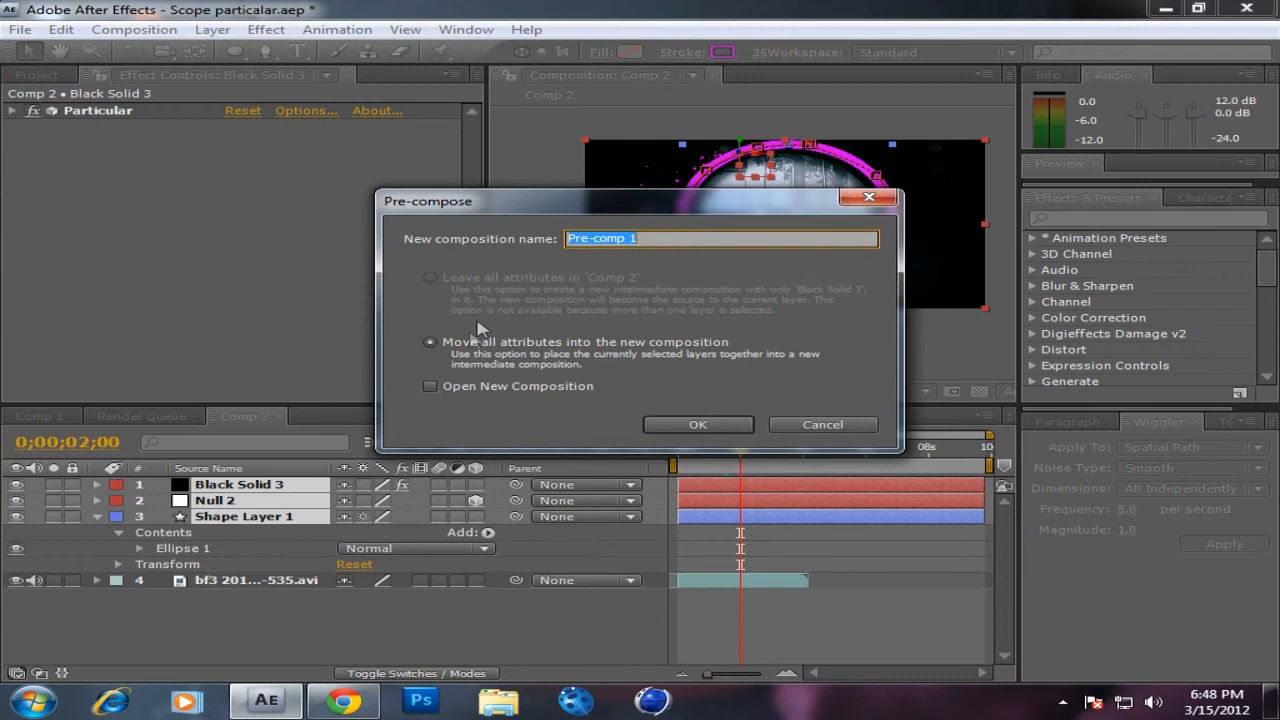
pyautogui.write('2')
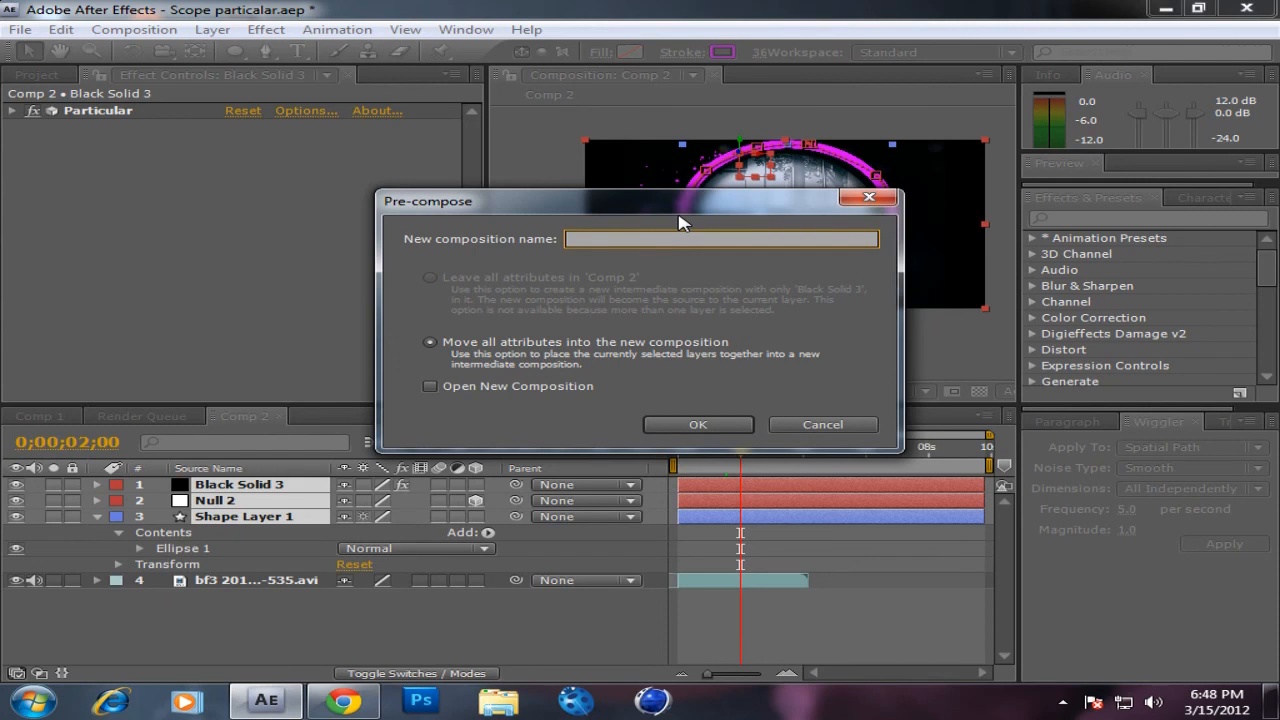
pyautogui.press('Return')
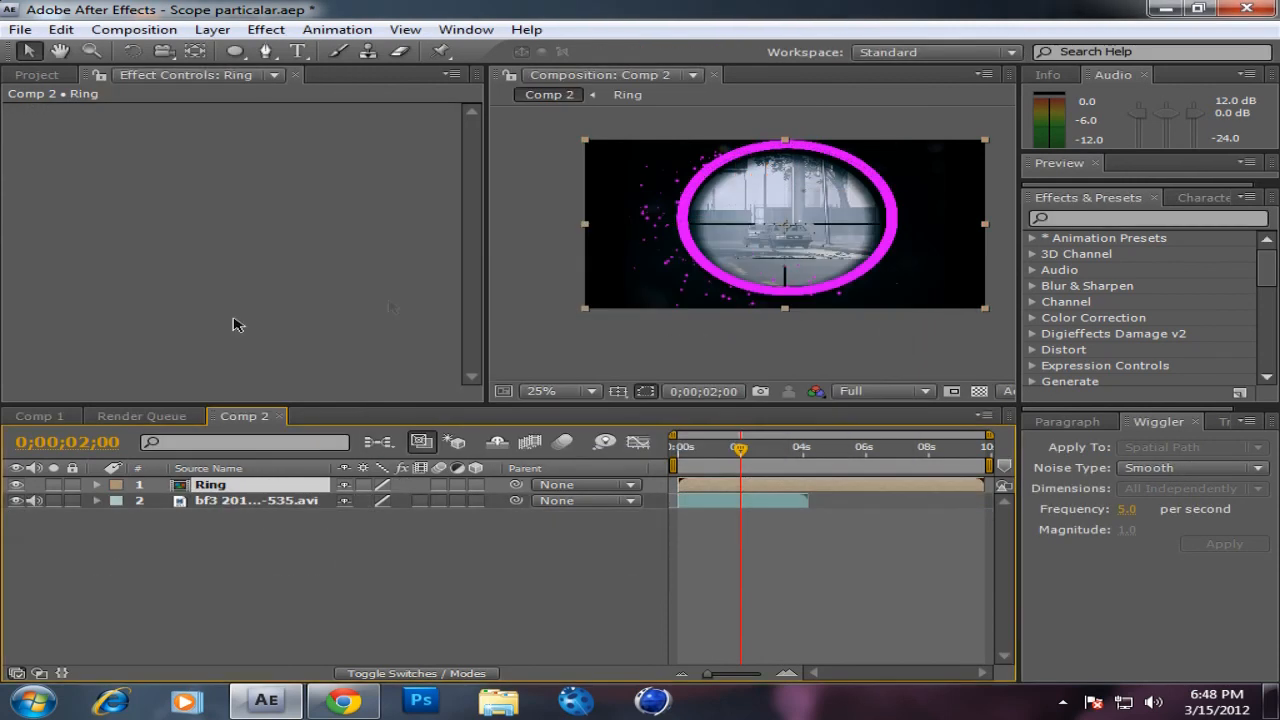
# Step: Enable Position and Scale keyframing on the Ring layer at 0;00;02;40
pyautogui.moveTo(743, 461)
pyautogui.mouseDown()
pyautogui.moveTo(728, 462)
pyautogui.moveTo(757, 469)
pyautogui.moveTo(762, 458)
pyautogui.mouseUp()
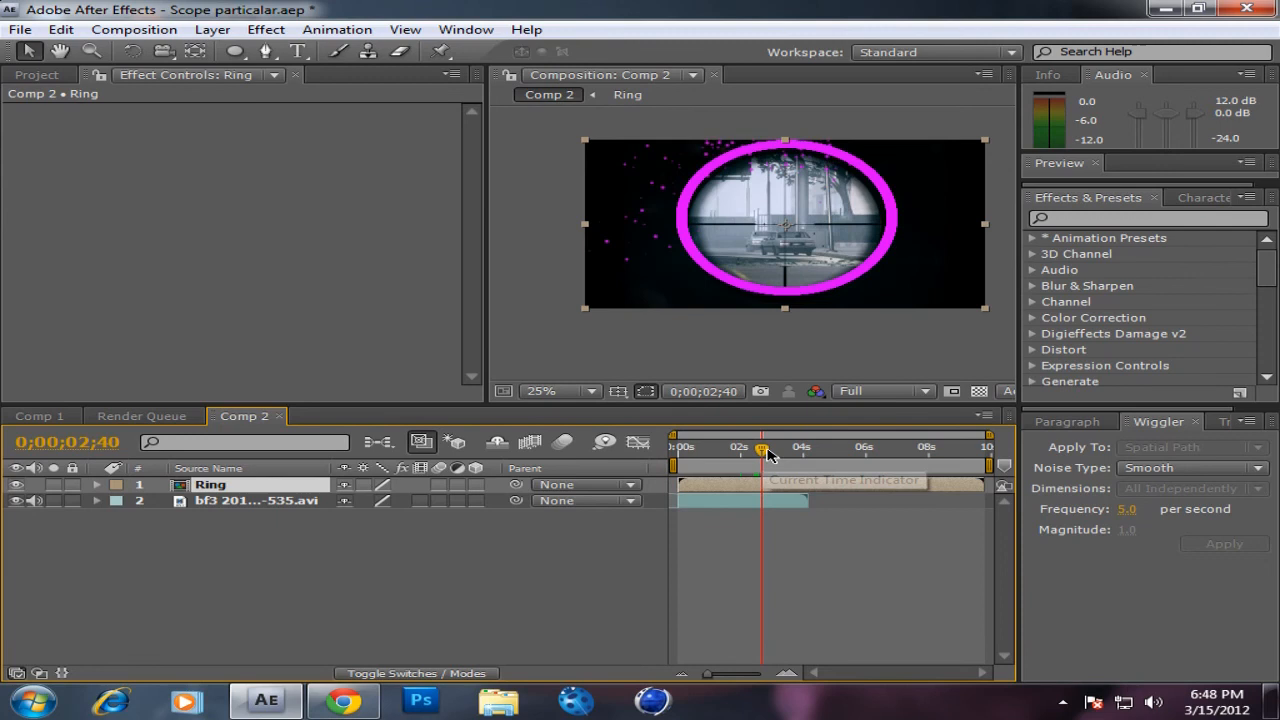
pyautogui.press('p')
pyautogui.click(163, 500)
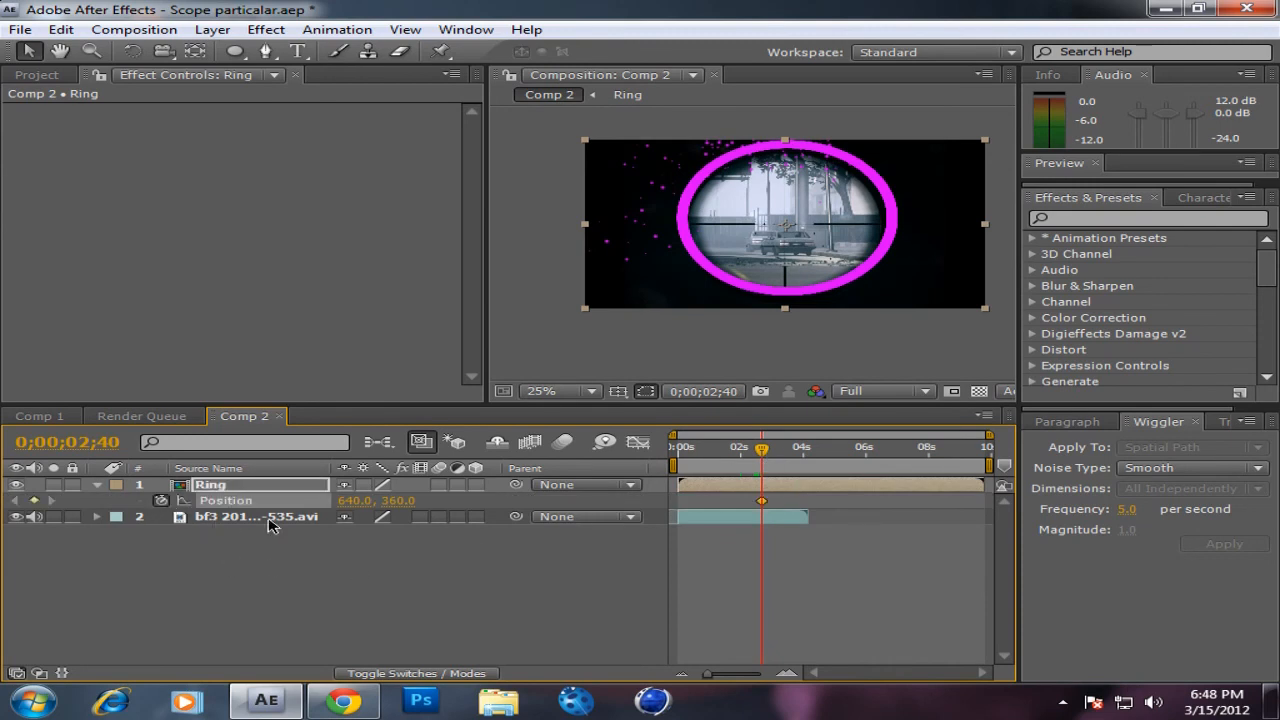
pyautogui.press('s')
pyautogui.click(161, 500)
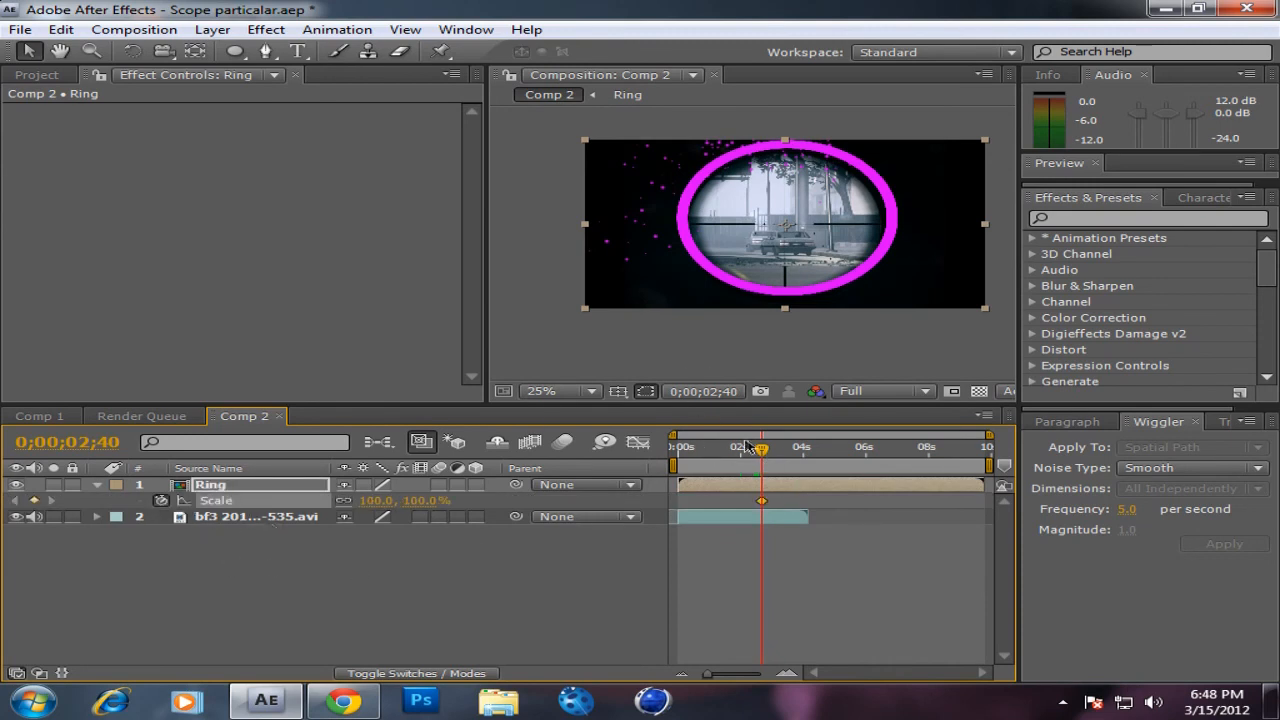
# Step: At 0;00;02;45, scale the Ring layer to about 74.4% and position it around the scope's outer rim
pyautogui.moveTo(760, 452); pyautogui.dragTo(764, 452)
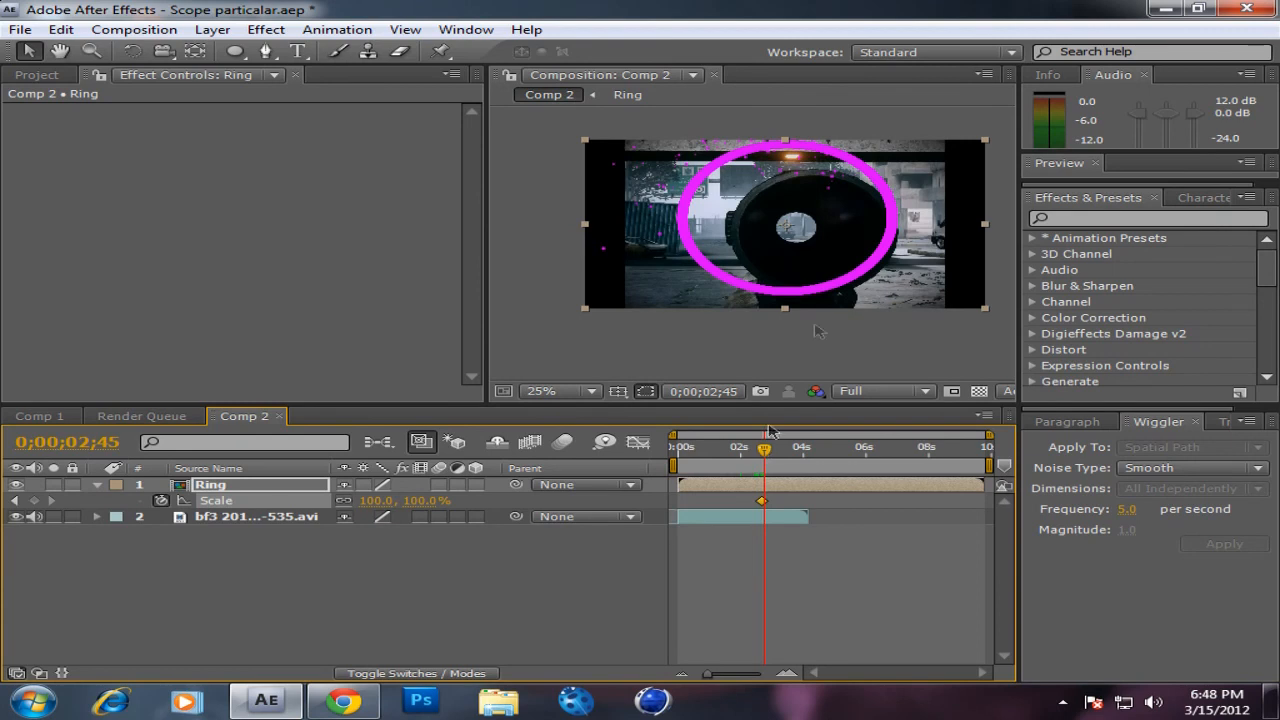
pyautogui.click(838, 244)
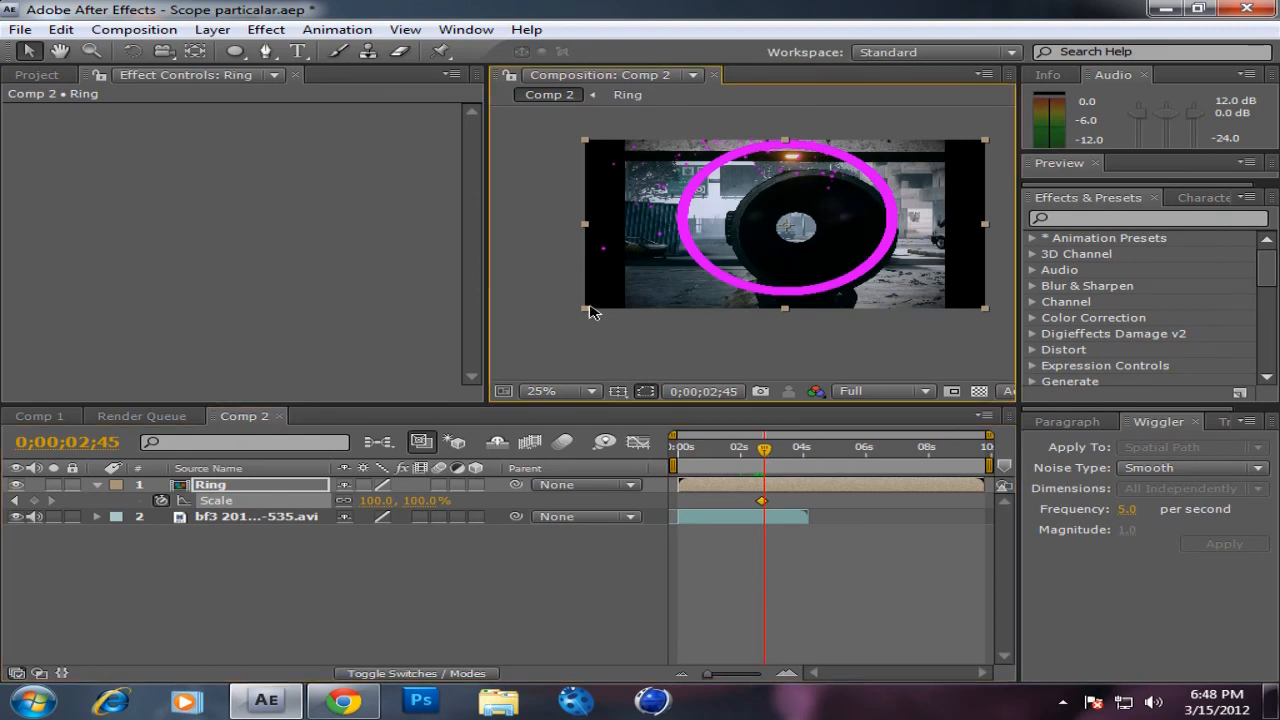
pyautogui.moveTo(587, 316); pyautogui.dragTo(661, 280)
pyautogui.moveTo(755, 221); pyautogui.dragTo(788, 225)
pyautogui.moveTo(686, 178); pyautogui.dragTo(677, 170)
pyautogui.moveTo(779, 211); pyautogui.dragTo(773, 215)
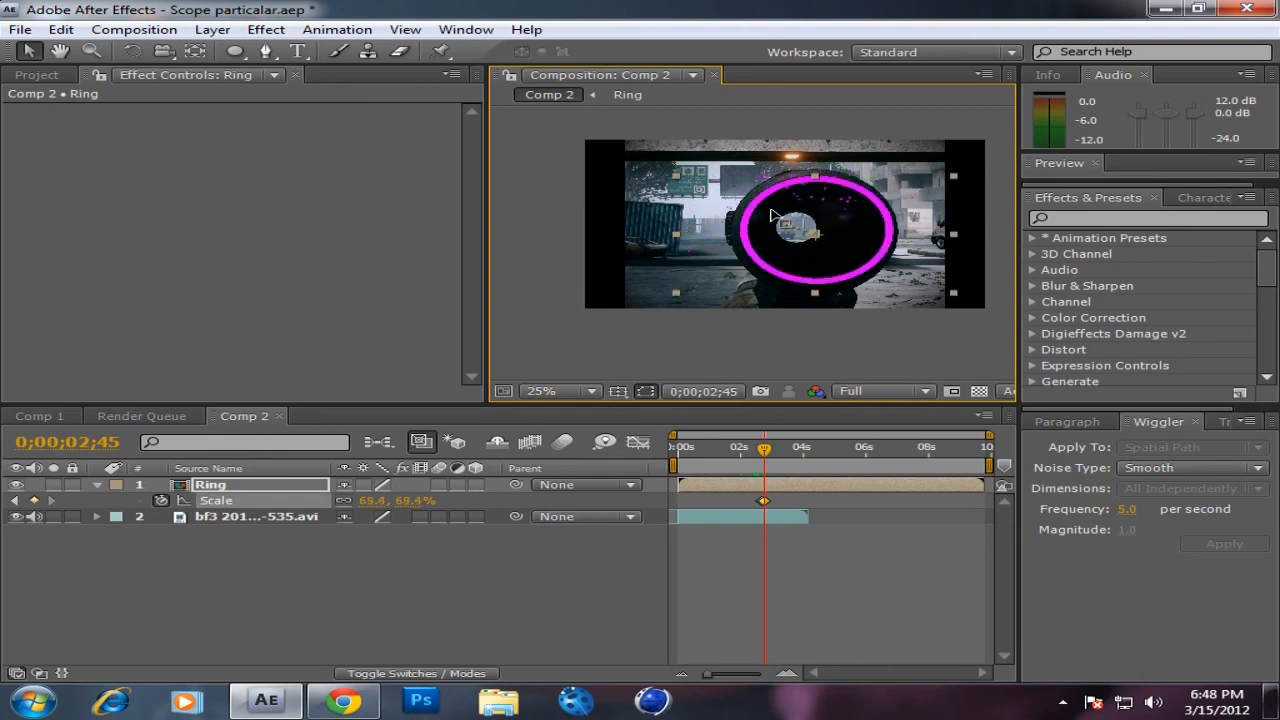
pyautogui.moveTo(676, 175); pyautogui.dragTo(665, 170)
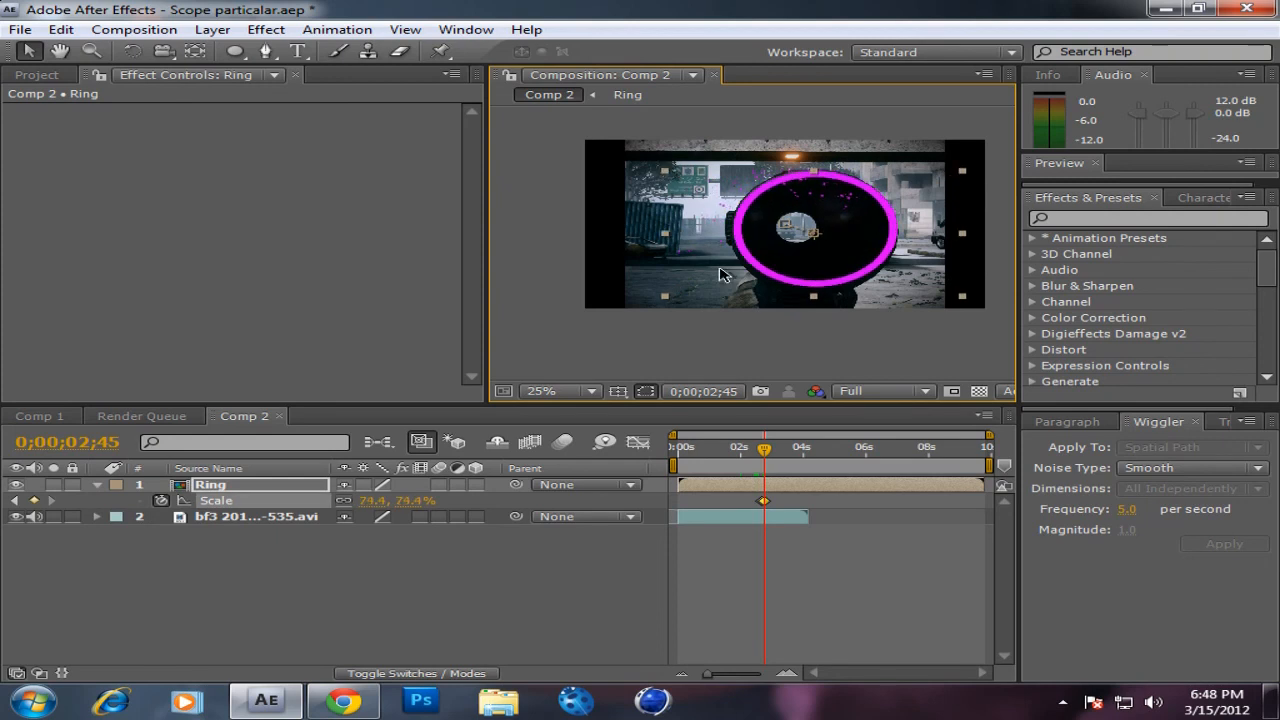
# Step: At 0;00;02;46, scale the Ring layer to about 64.4% and recentre it on the scope
pyautogui.press('pagedown')
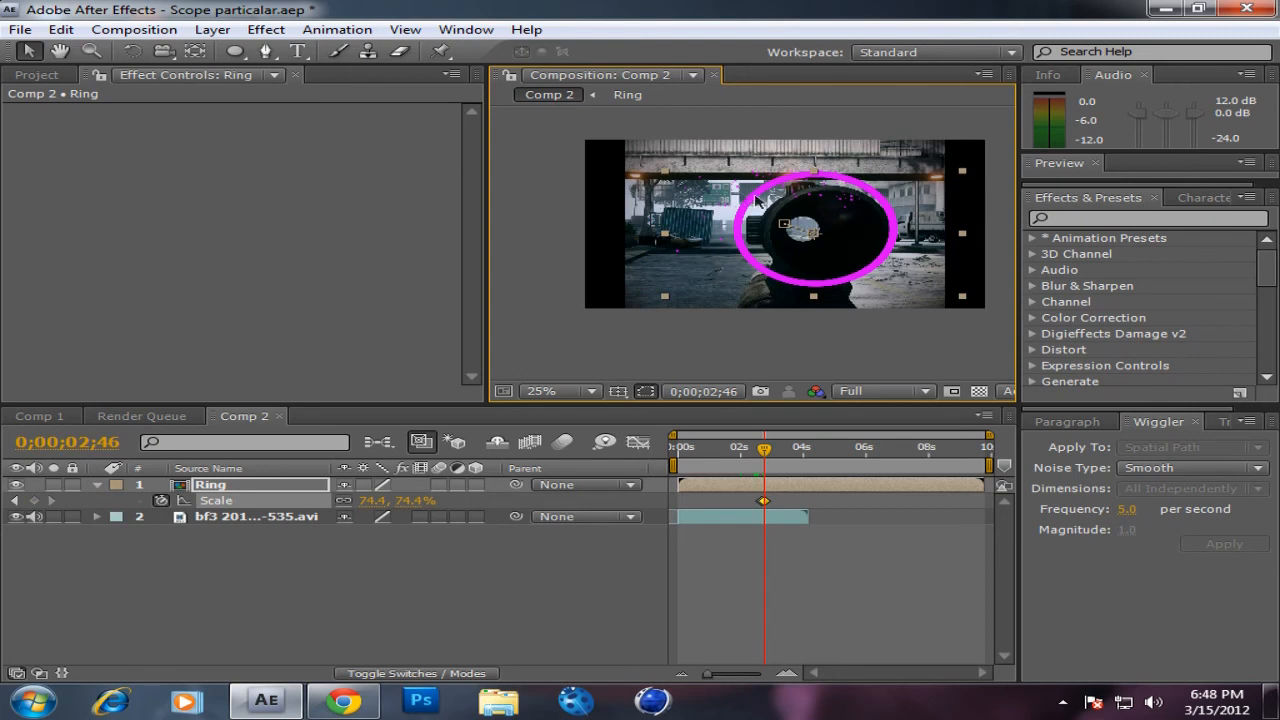
pyautogui.moveTo(767, 210); pyautogui.dragTo(784, 213)
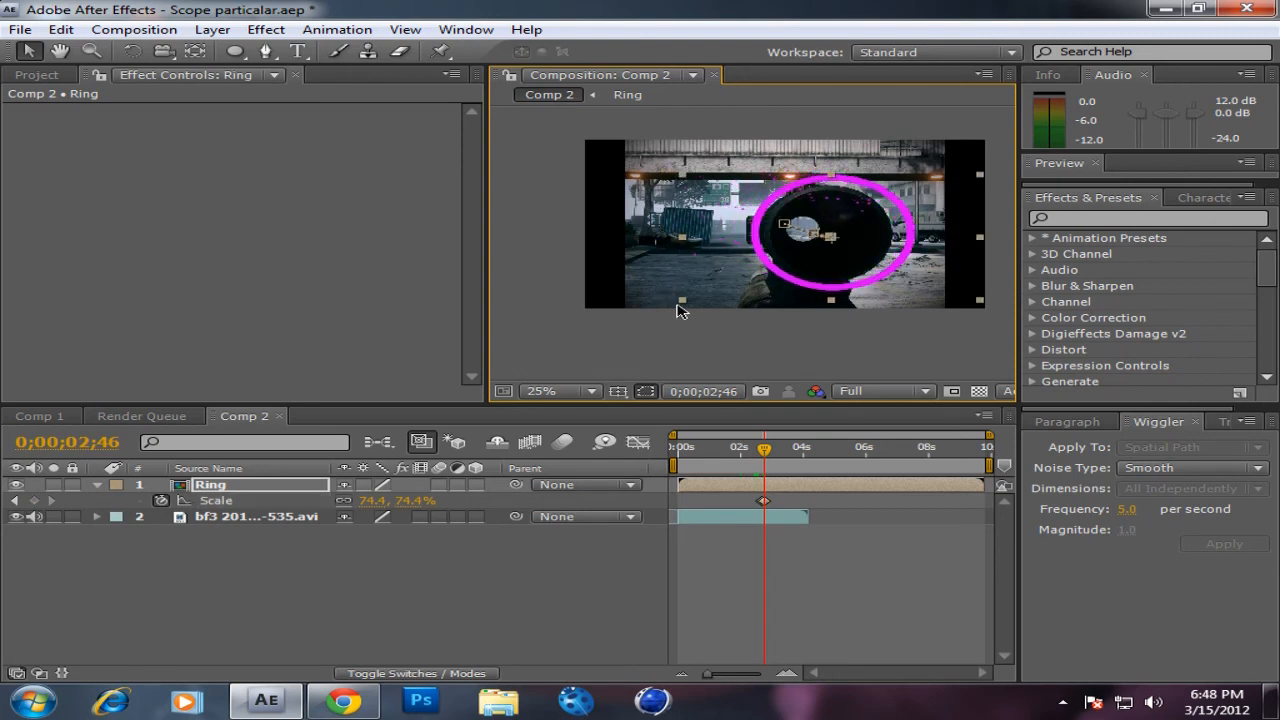
pyautogui.moveTo(686, 308); pyautogui.dragTo(702, 298)
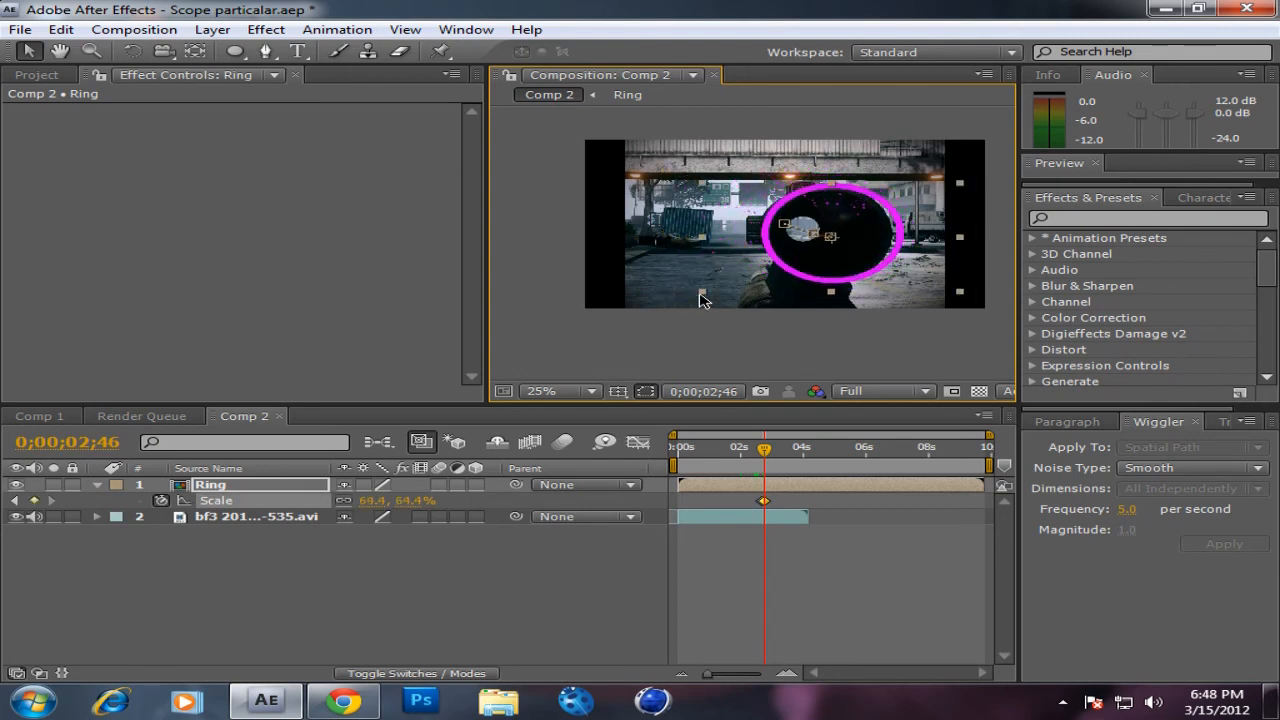
pyautogui.moveTo(814, 265); pyautogui.dragTo(810, 262)
# Step: Fit the Ring to the scope at the following two frames, scaling to about 52.5% at 0;00;02;47 and 45.6% at 0;00;02;48
pyautogui.press('pagedown')
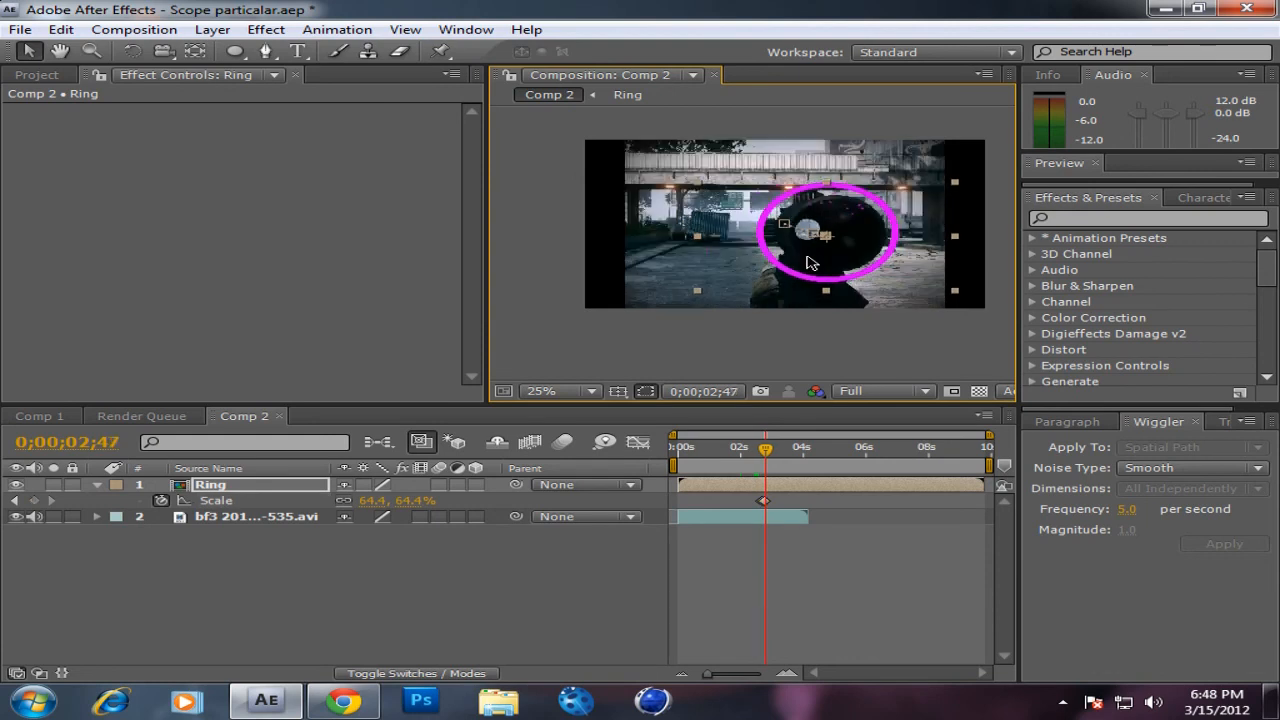
pyautogui.moveTo(697, 300); pyautogui.dragTo(721, 288)
pyautogui.moveTo(769, 250); pyautogui.dragTo(776, 250)
pyautogui.press('pagedown')
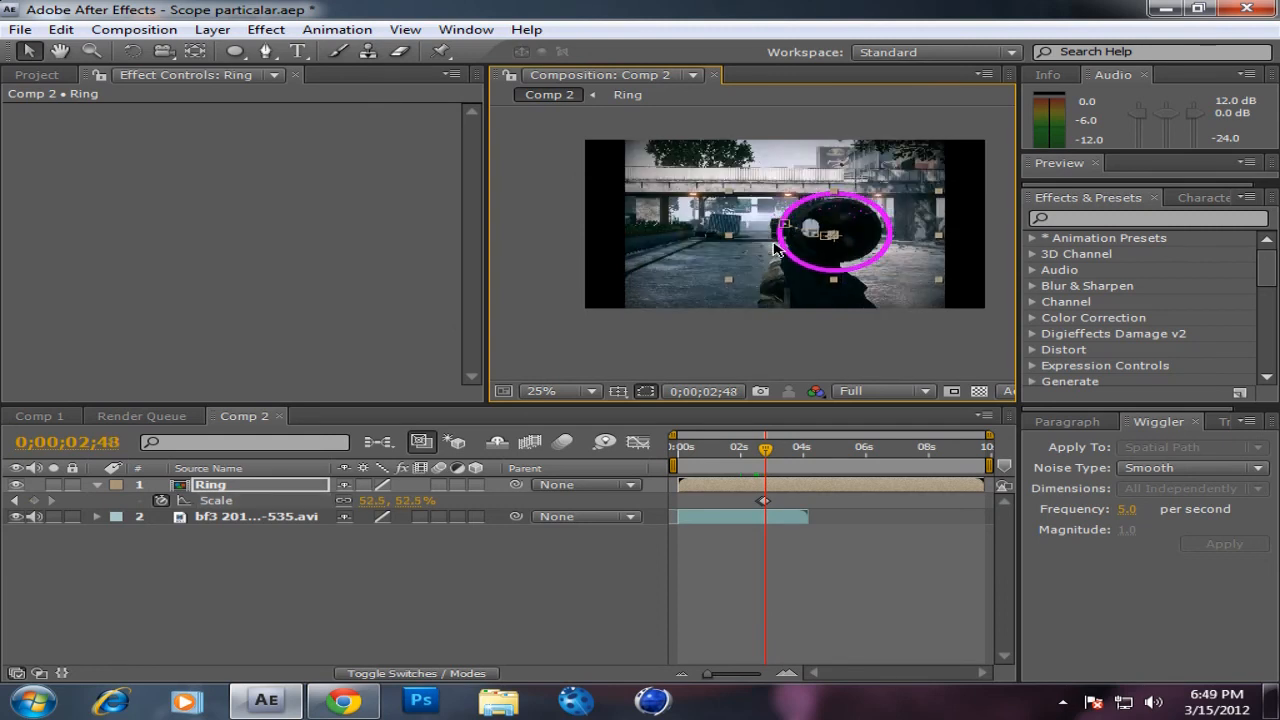
pyautogui.moveTo(735, 286); pyautogui.dragTo(747, 277)
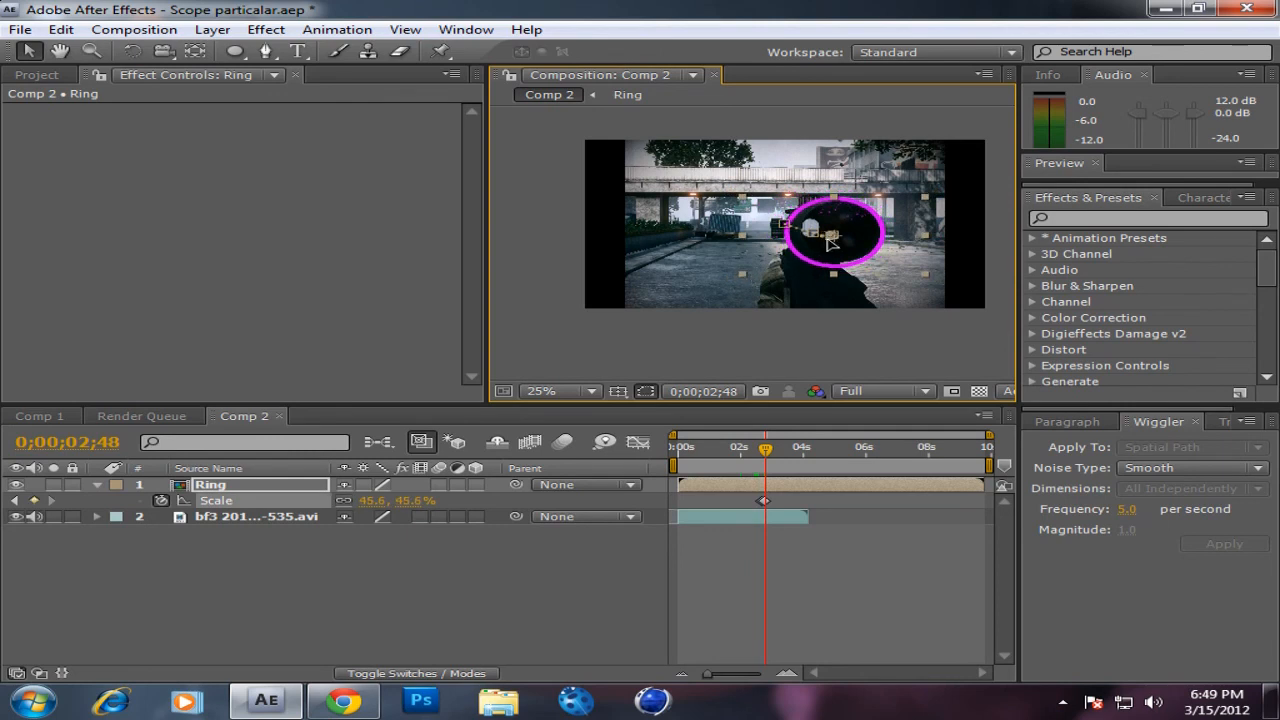
pyautogui.moveTo(831, 248); pyautogui.dragTo(828, 252)
# Step: At 0;00;02;49, scale the Ring layer to about 39% and align it with the scope, leaving the footage layer unmoved
pyautogui.press('pagedown')
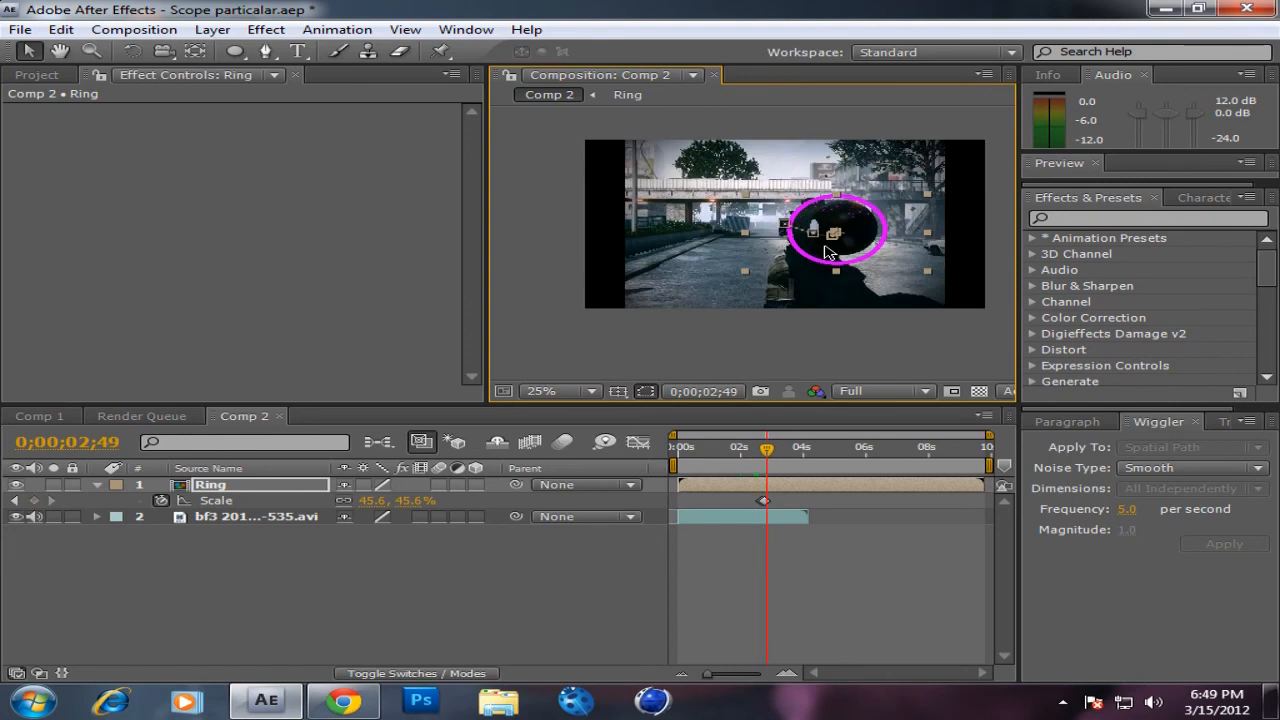
pyautogui.moveTo(748, 282); pyautogui.dragTo(755, 276)
pyautogui.hotkey('ctrl', 'z')
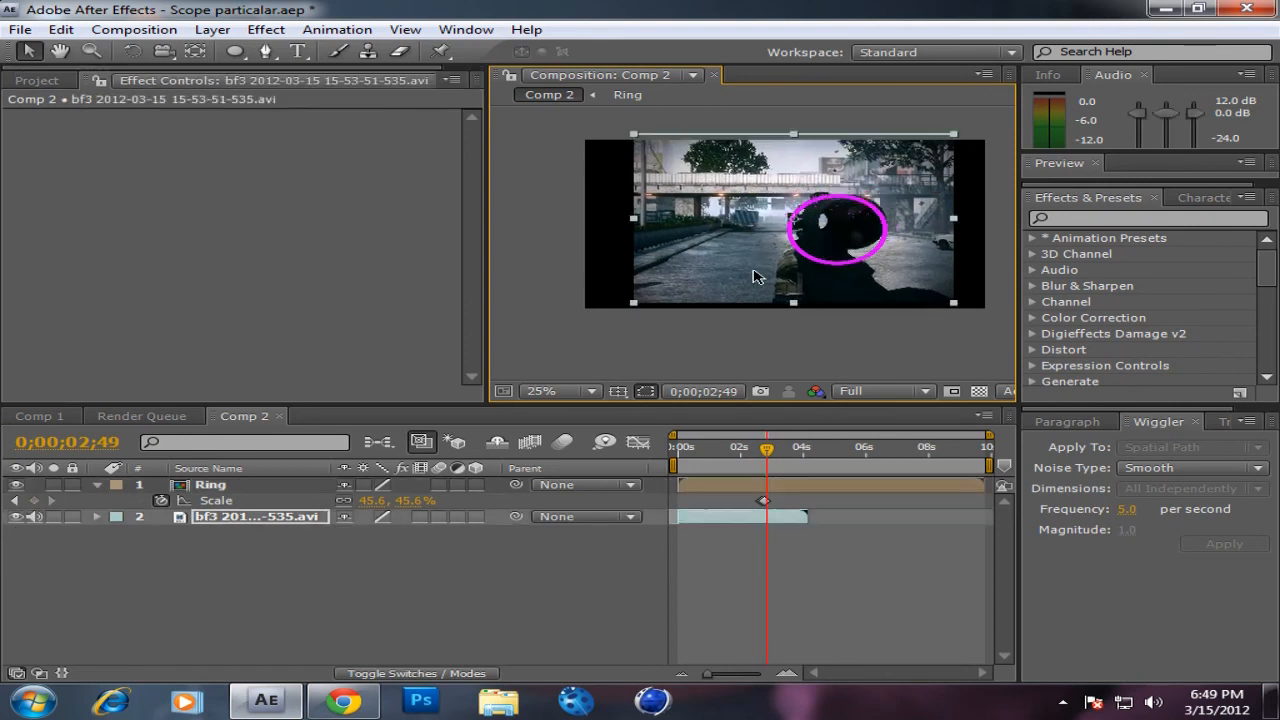
pyautogui.click(210, 485)
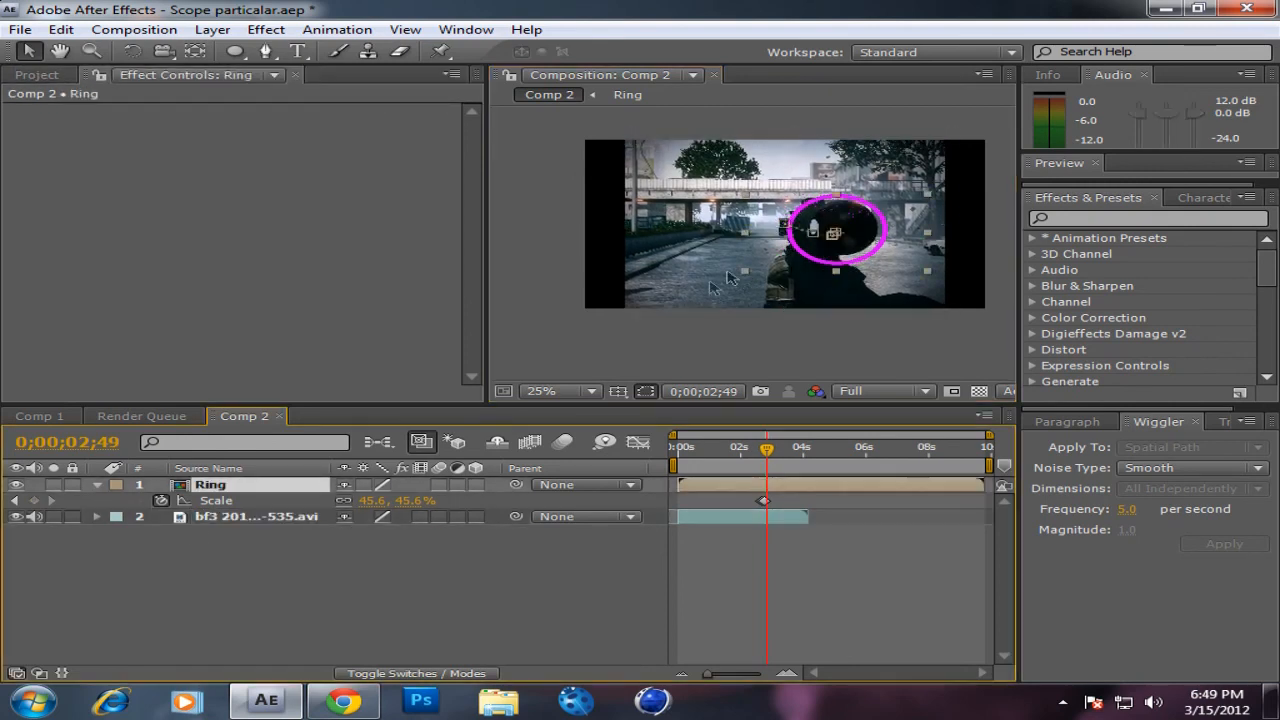
pyautogui.moveTo(752, 278); pyautogui.dragTo(830, 246)
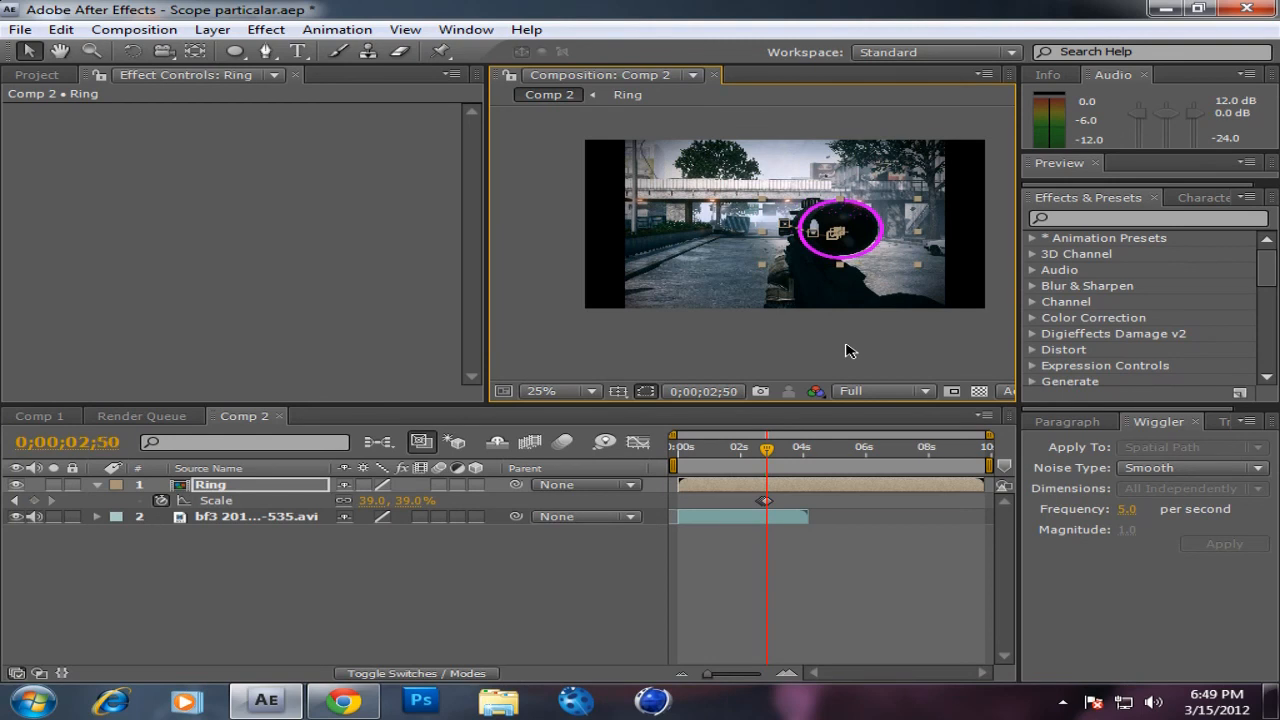
# Step: At 0;00;02;52, scale the Ring layer to about 23.6% and place it on the scope's rear lens
pyautogui.press('pagedown')
pyautogui.press('pagedown')
pyautogui.press('.')
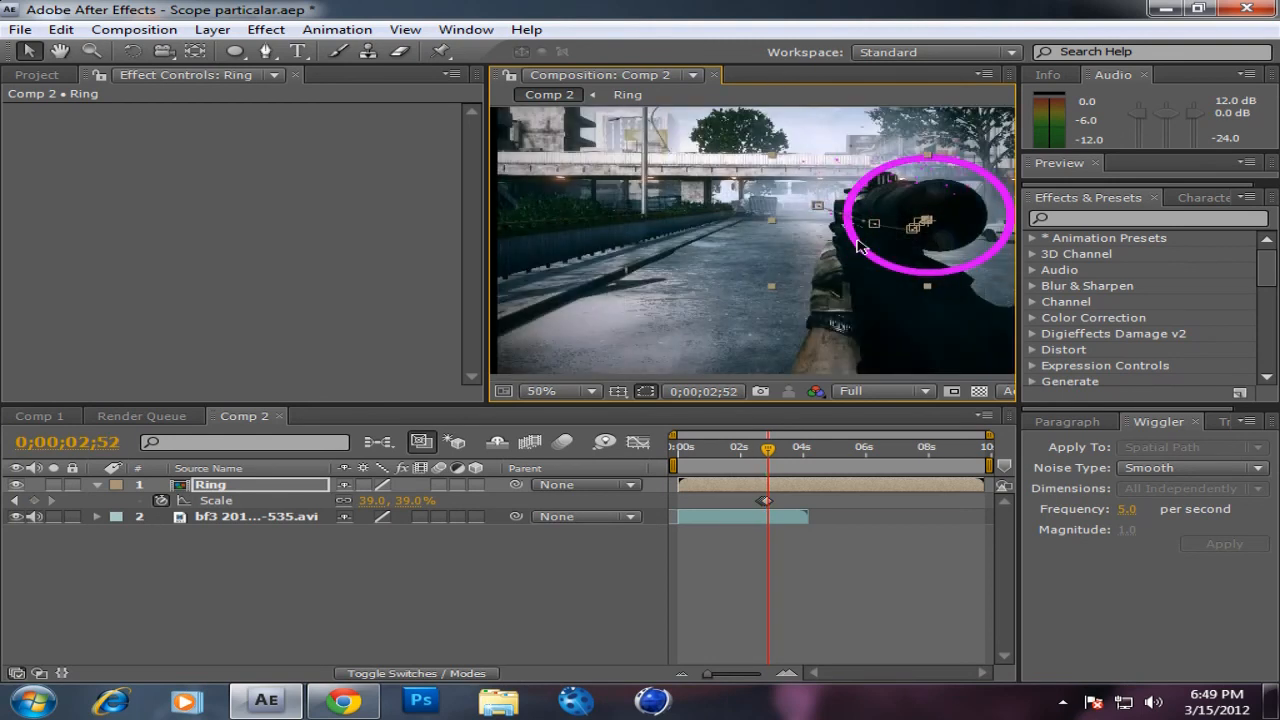
pyautogui.moveTo(772, 287); pyautogui.dragTo(834, 264)
pyautogui.moveTo(952, 210); pyautogui.dragTo(969, 213)
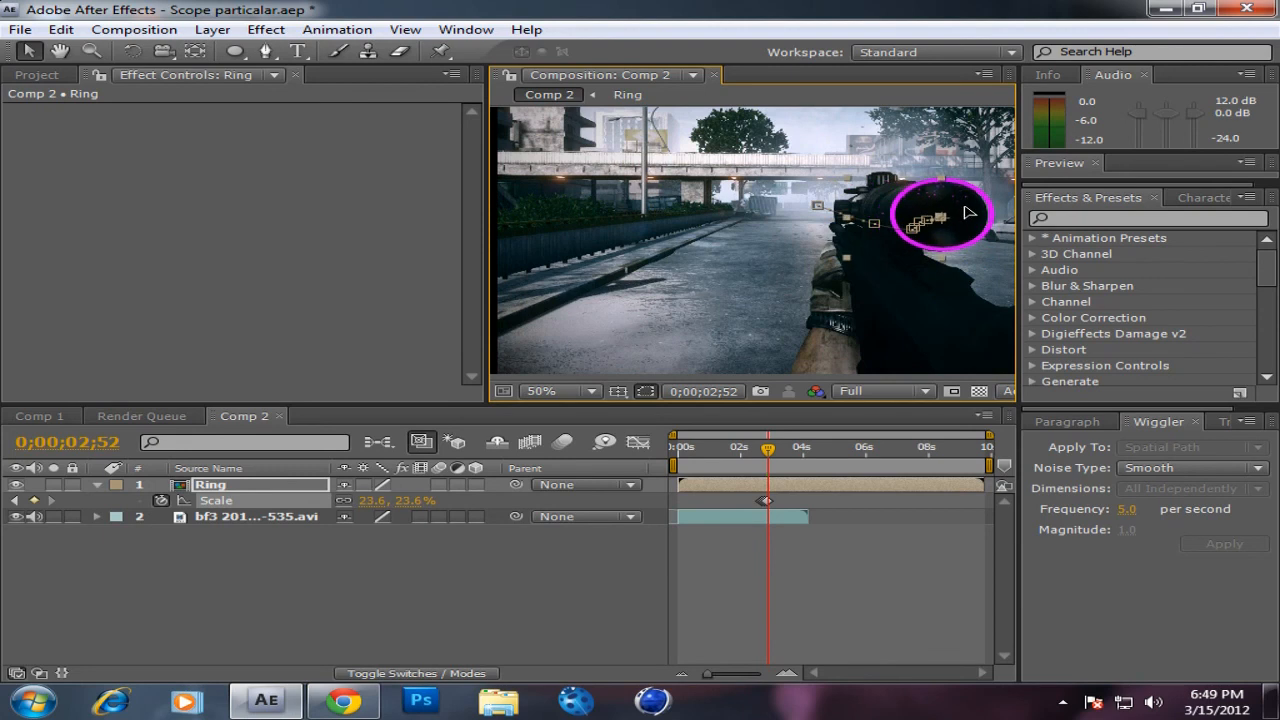
# Step: At 0;00;02;54, move the Ring onto the scope's rear lens and scale it to about 20.8%
pyautogui.press('pagedown')
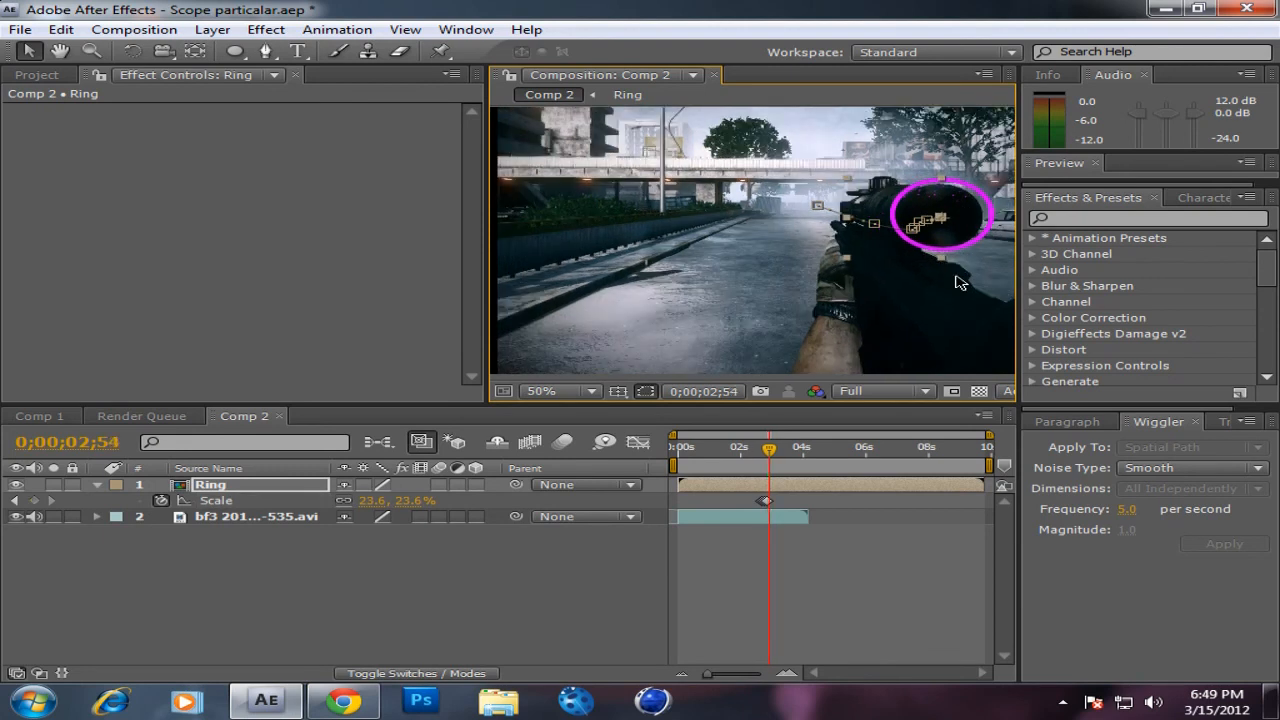
pyautogui.press('pagedown')
pyautogui.moveTo(968, 223); pyautogui.dragTo(977, 228)
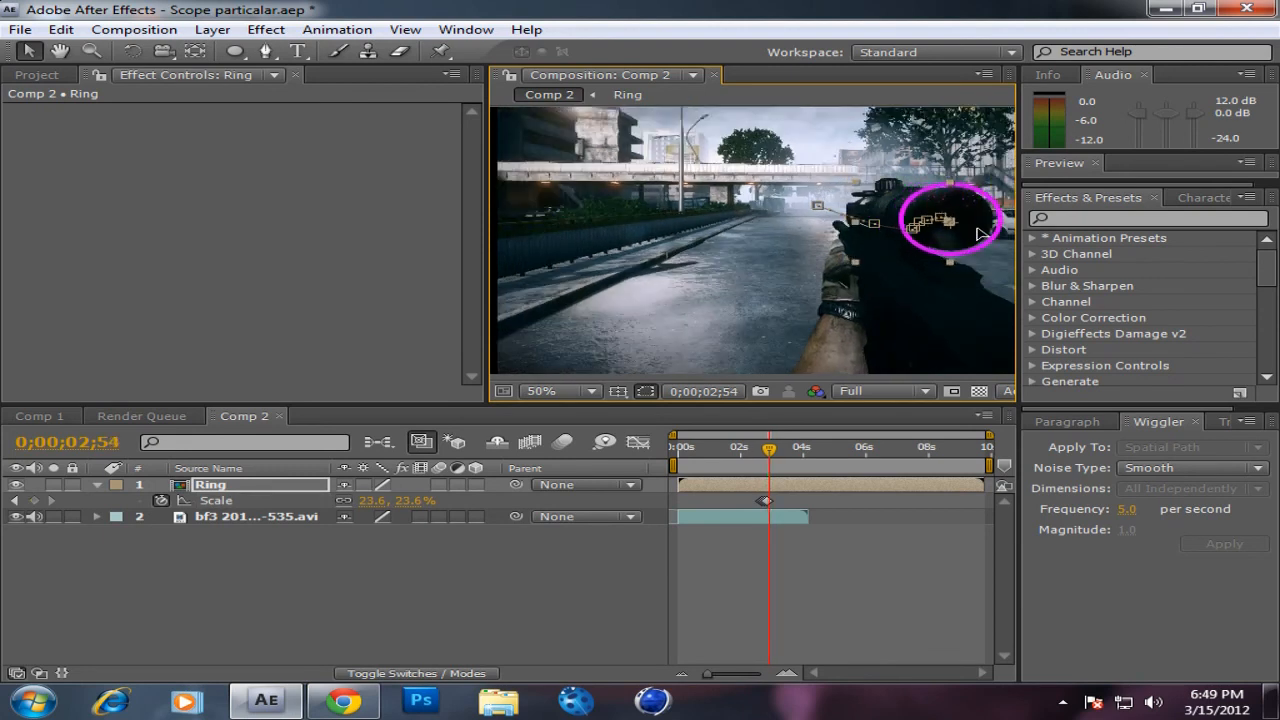
pyautogui.press('shift')
pyautogui.click(837, 571)
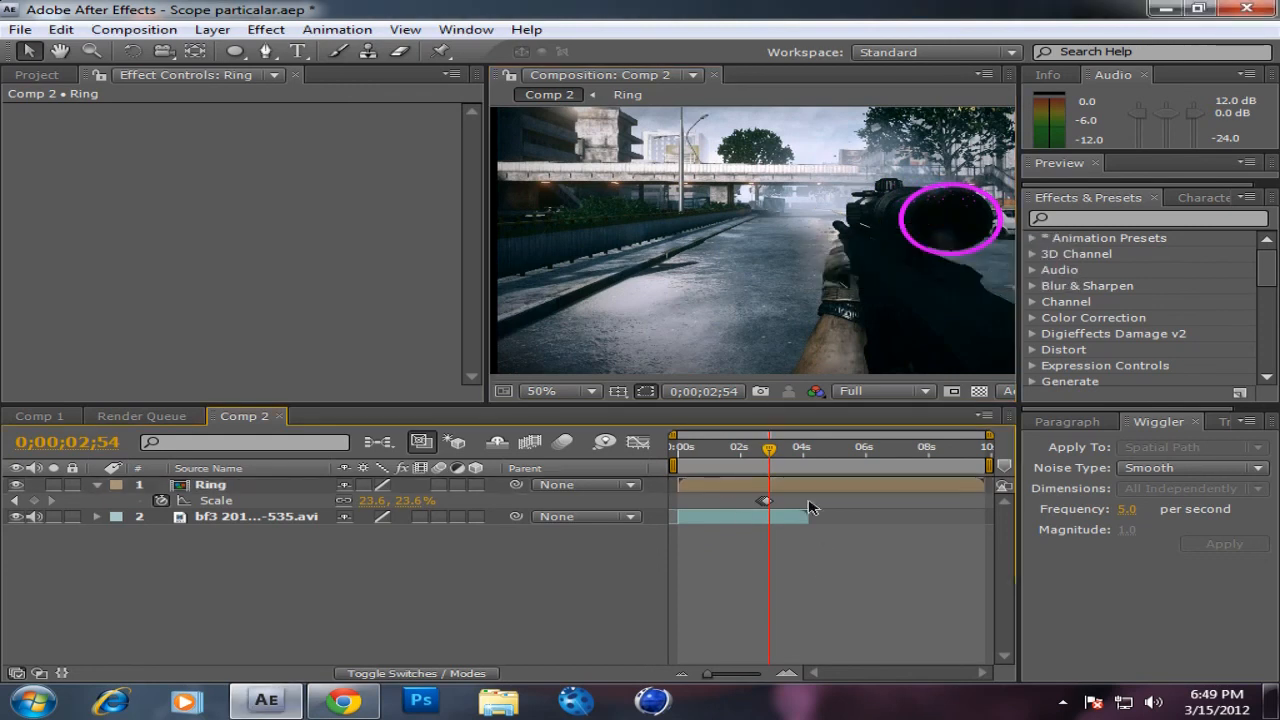
pyautogui.click(238, 486)
pyautogui.moveTo(856, 263); pyautogui.dragTo(866, 265)
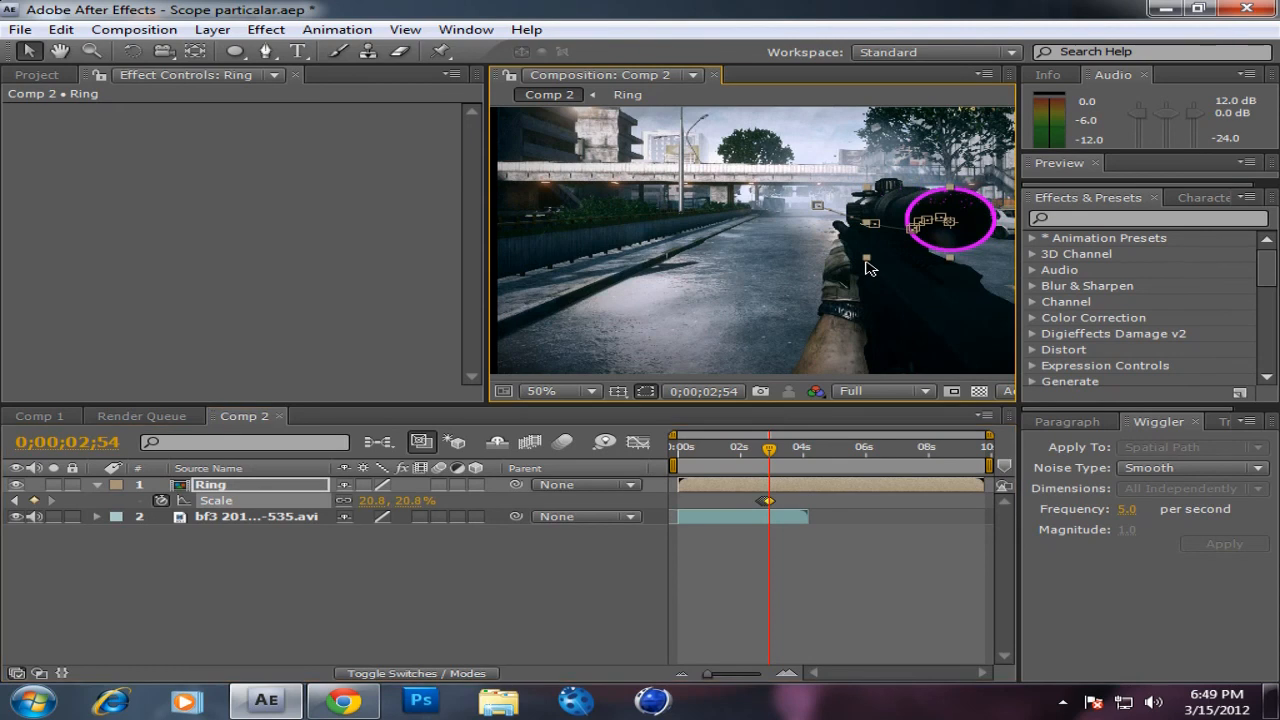
# Step: Reposition the Ring layer over the scope's rear lens at 0;00;02;56 and again at 0;00;02;58
pyautogui.press('pagedown')
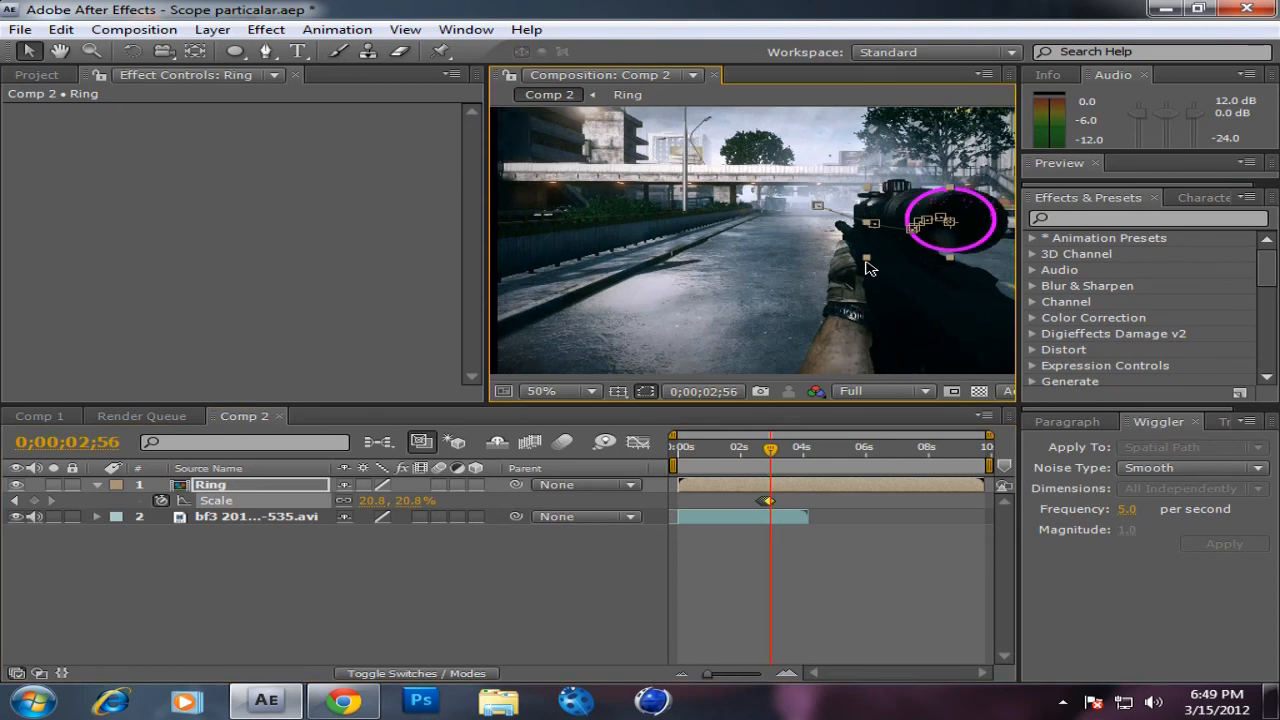
pyautogui.moveTo(981, 218)
pyautogui.mouseDown()
pyautogui.moveTo(1001, 219)
pyautogui.moveTo(967, 218)
pyautogui.mouseUp()
pyautogui.press('Tab')
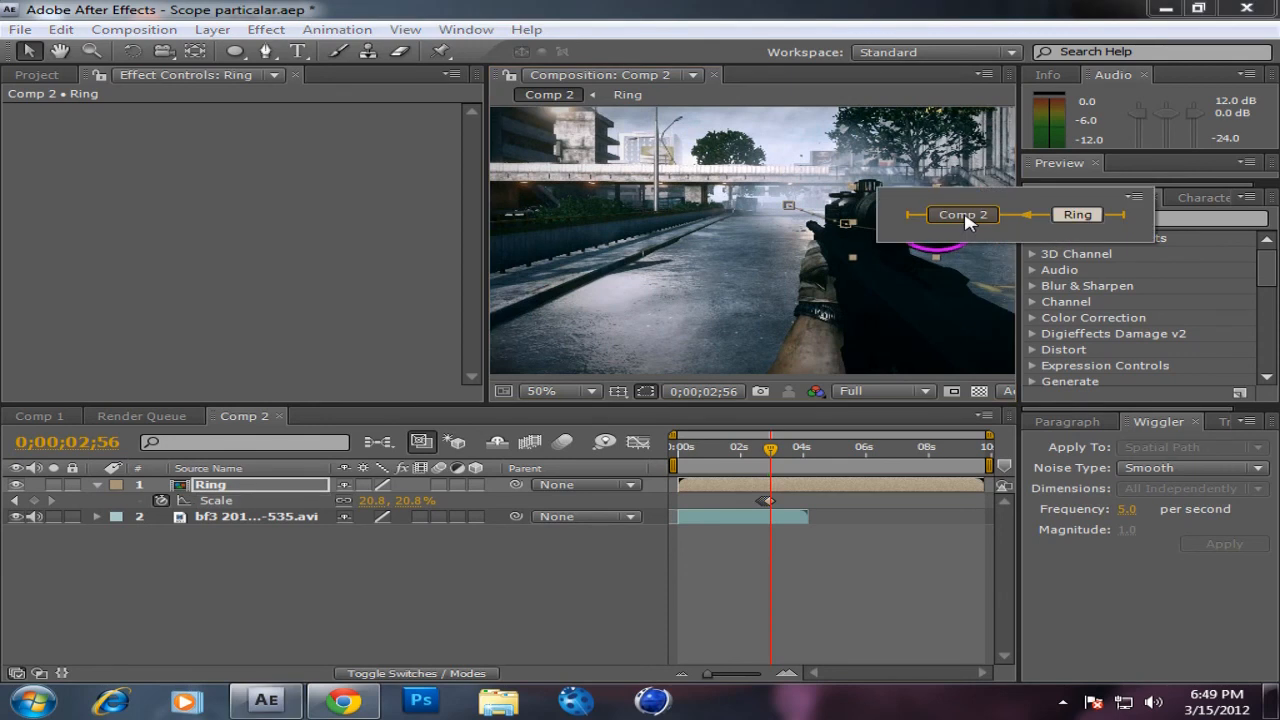
pyautogui.click(458, 272)
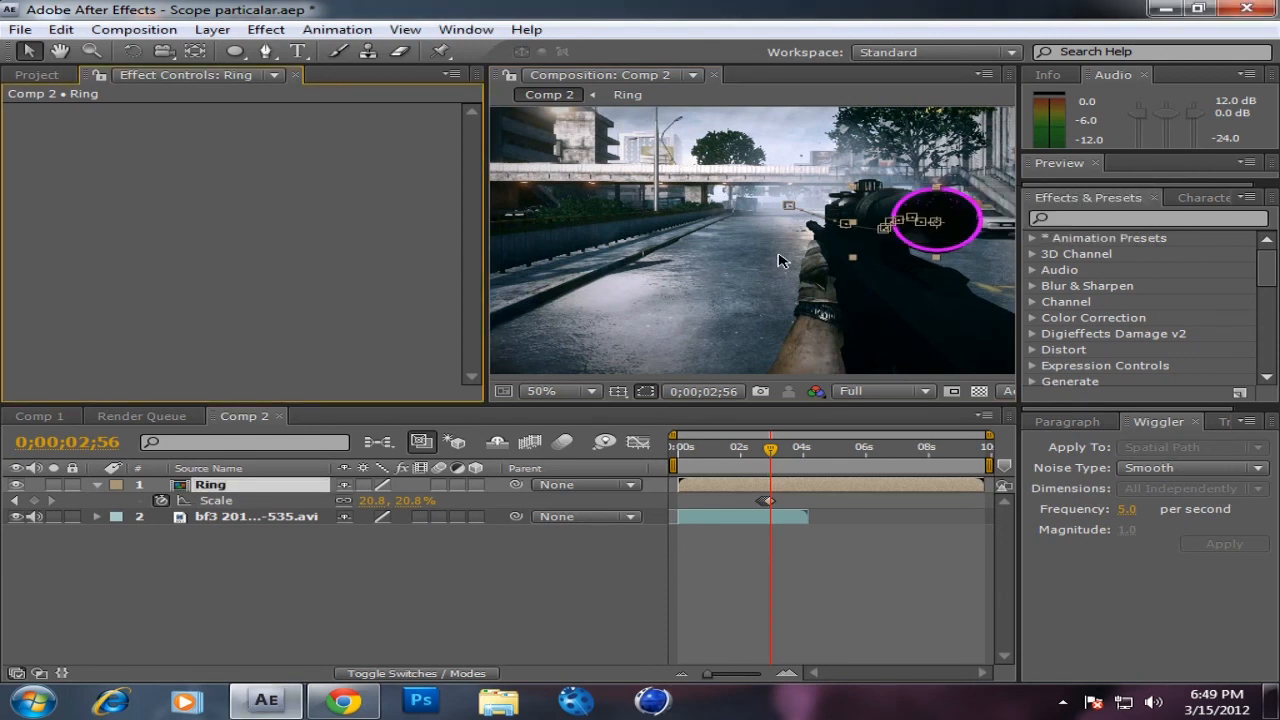
pyautogui.press('pagedown')
pyautogui.press('pagedown')
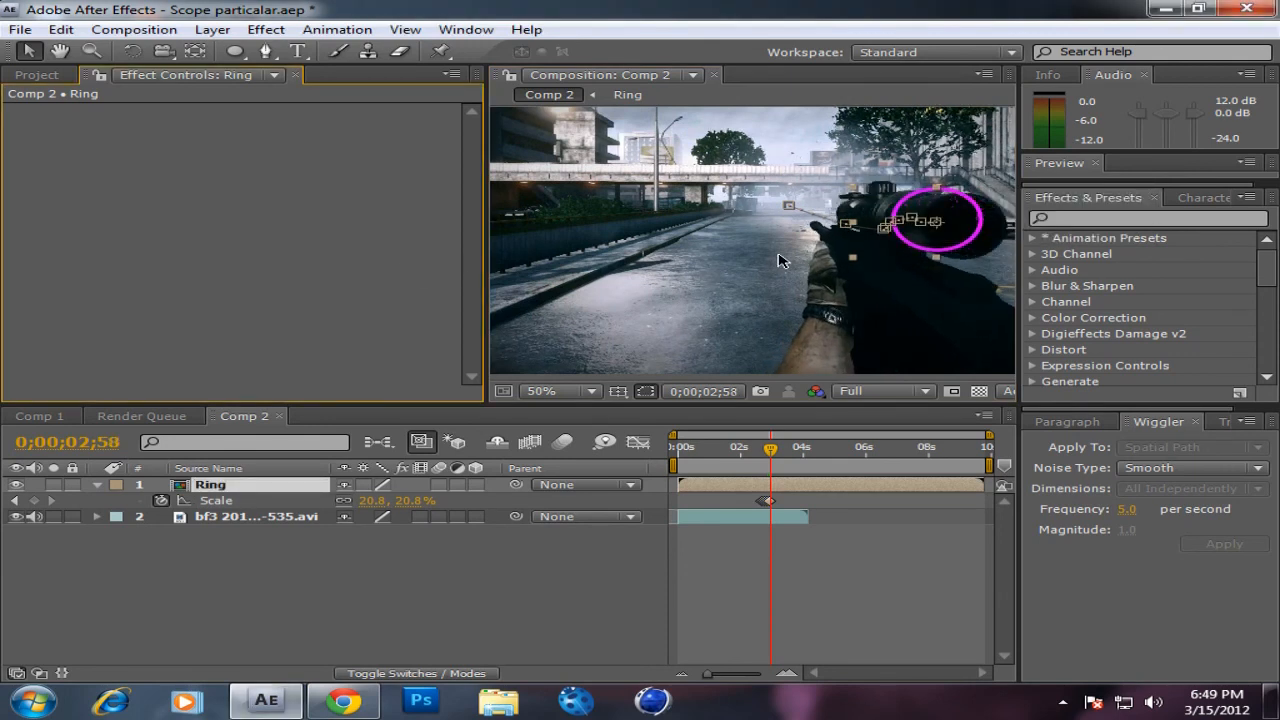
pyautogui.moveTo(958, 216); pyautogui.dragTo(982, 226)
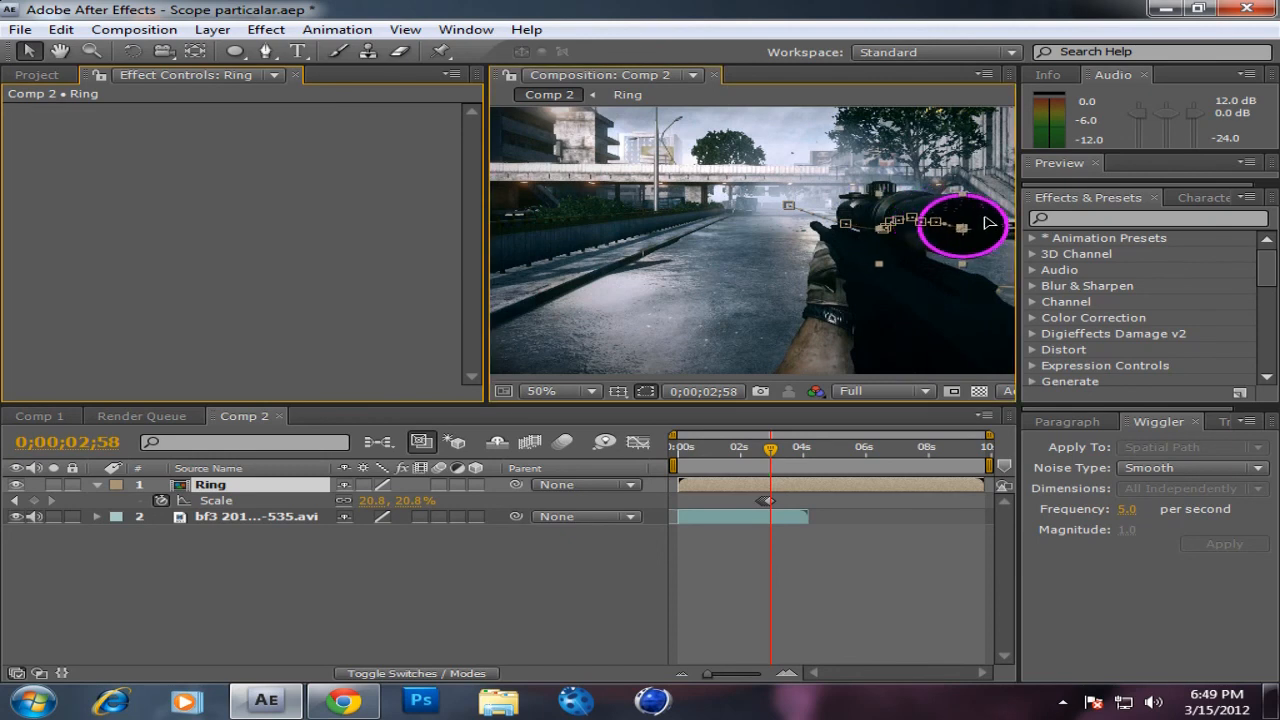
# Step: Reposition the Ring layer over the scope's rear lens at 0;00;03;00 and again at 0;00;03;02
pyautogui.press('pagedown')
pyautogui.press('pagedown')
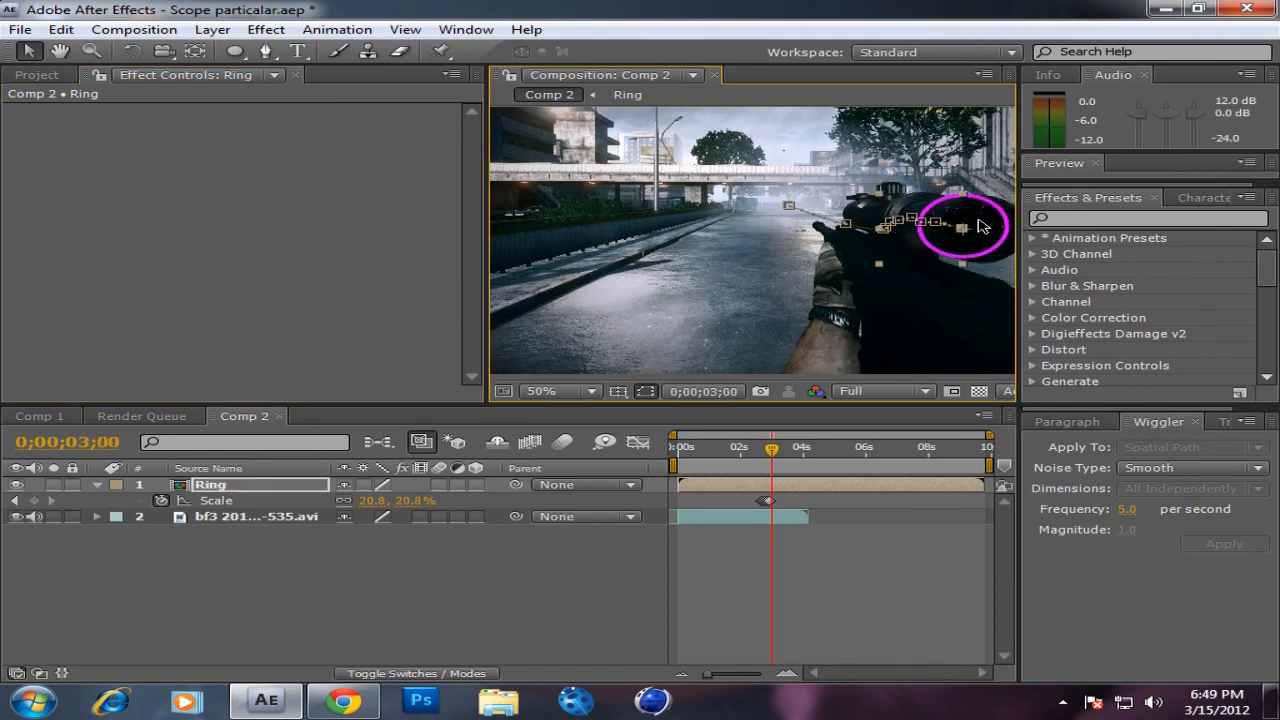
pyautogui.press(',')
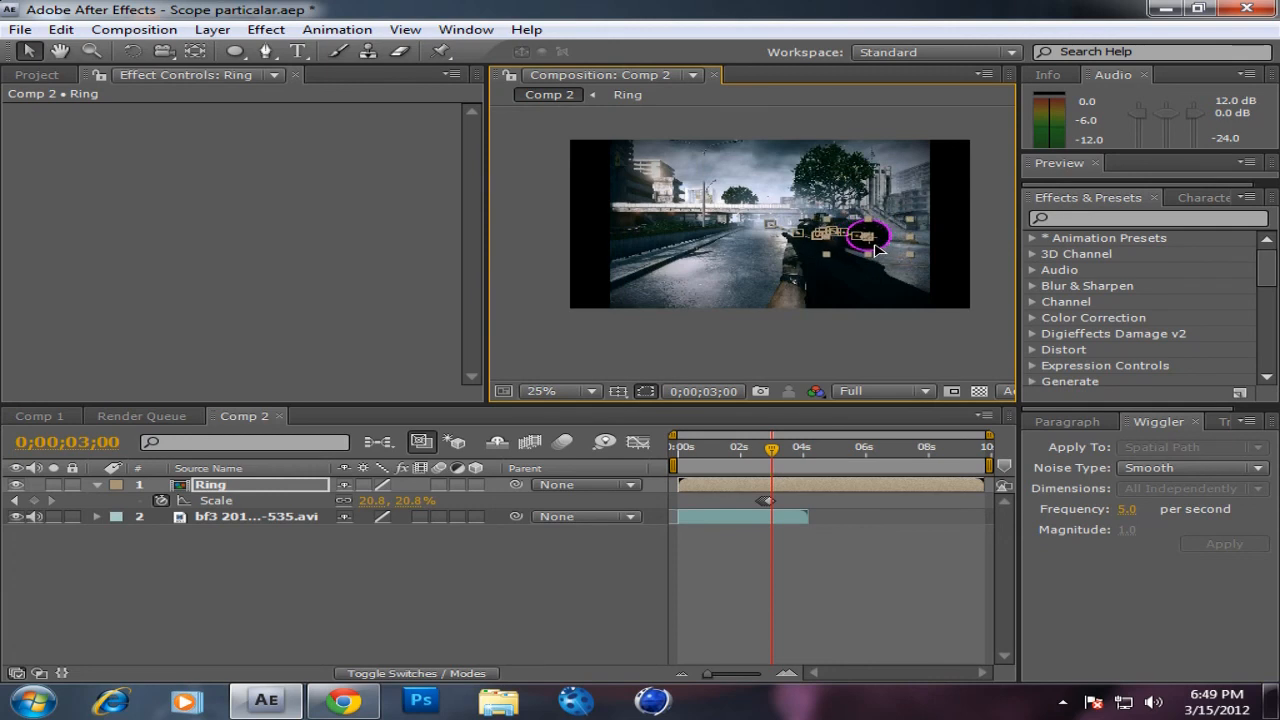
pyautogui.press('.')
pyautogui.moveTo(880, 252); pyautogui.dragTo(815, 262)
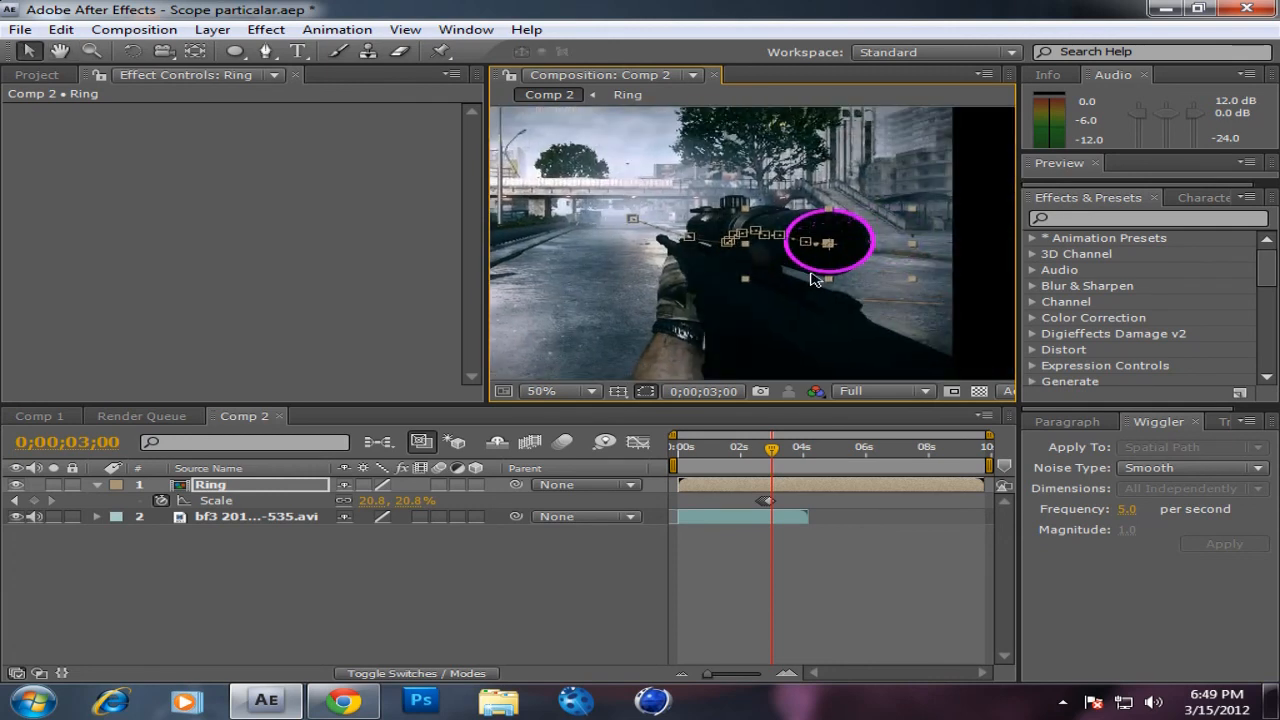
pyautogui.press('pagedown')
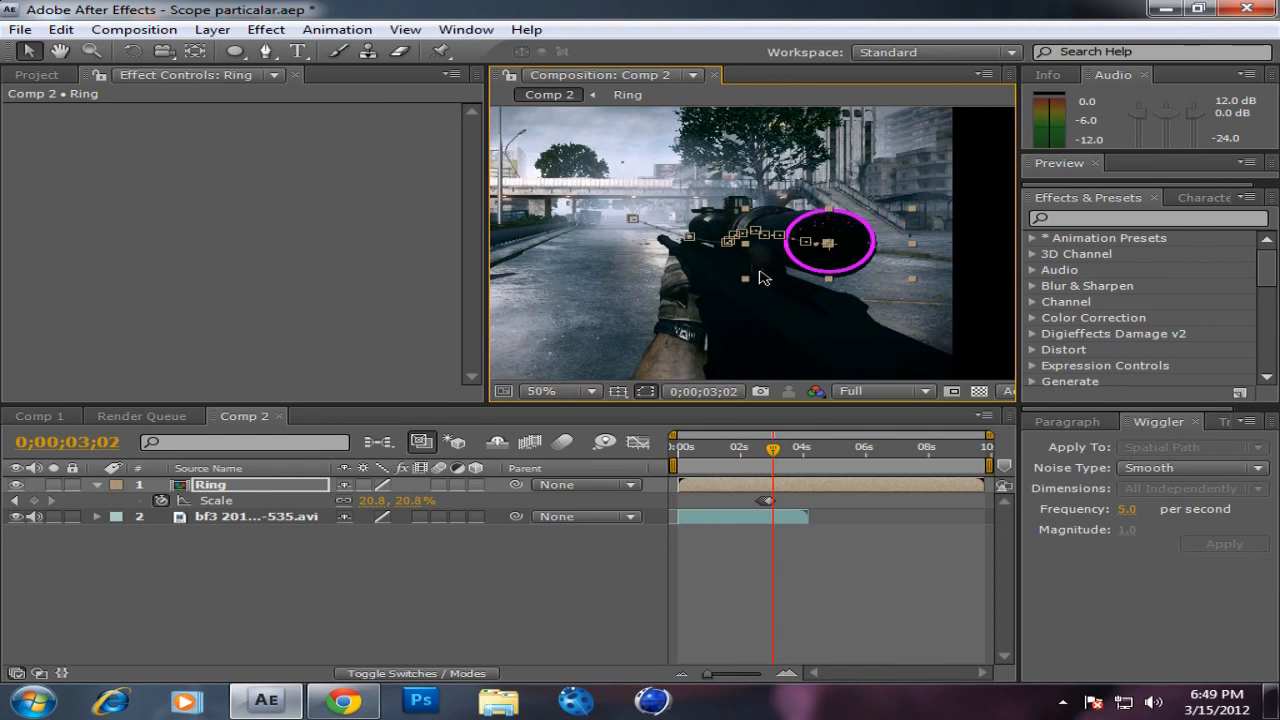
pyautogui.moveTo(829, 263); pyautogui.dragTo(838, 265)
# Step: Enable Opacity keyframing on the Ring layer at 0;00;03;10, with the value at 100%
pyautogui.press('pagedown')
pyautogui.press('pagedown')
pyautogui.press('pagedown')
pyautogui.press('pagedown')
pyautogui.press('pagedown')
pyautogui.press('pagedown')
pyautogui.press('pagedown')
pyautogui.press('pagedown')
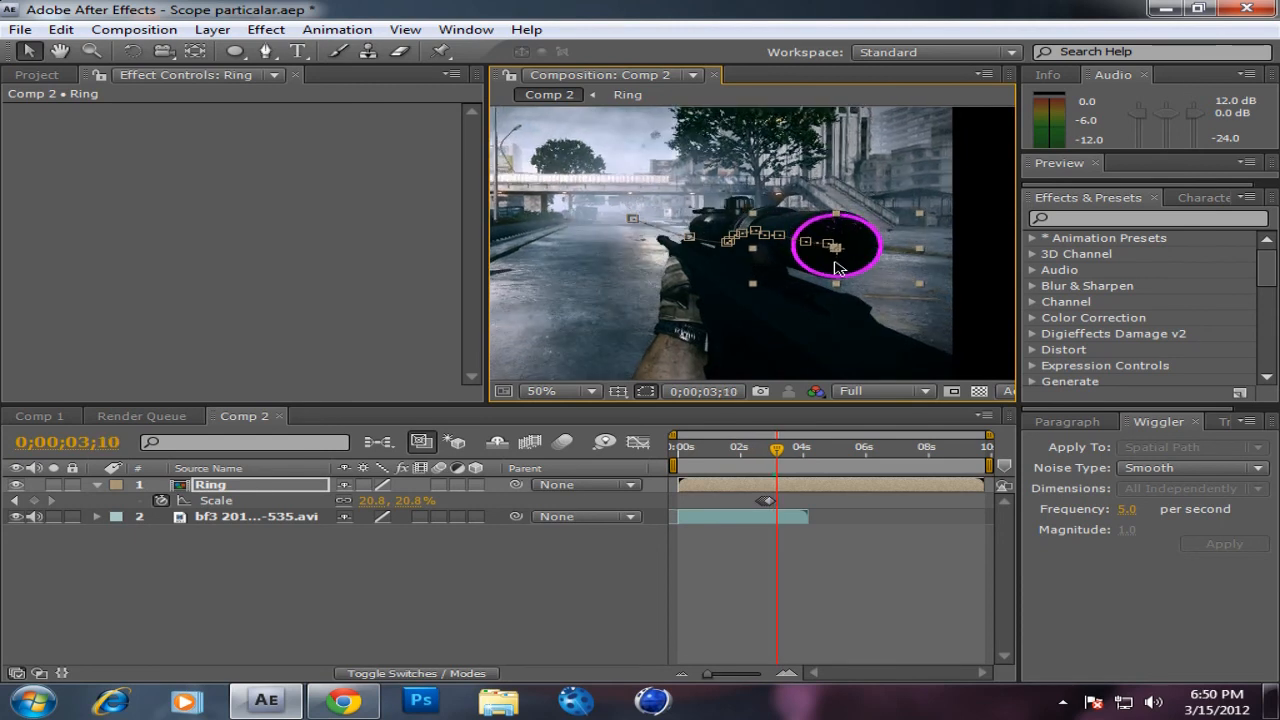
pyautogui.press('t')
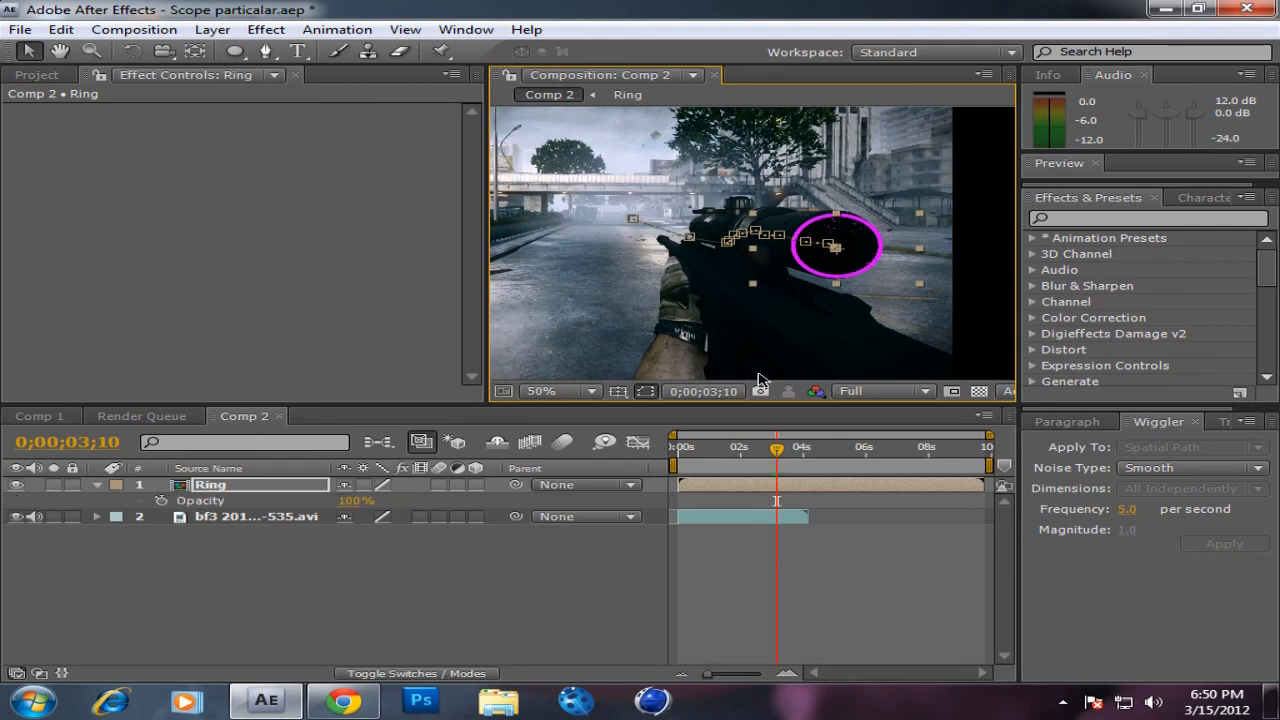
pyautogui.click(161, 500)
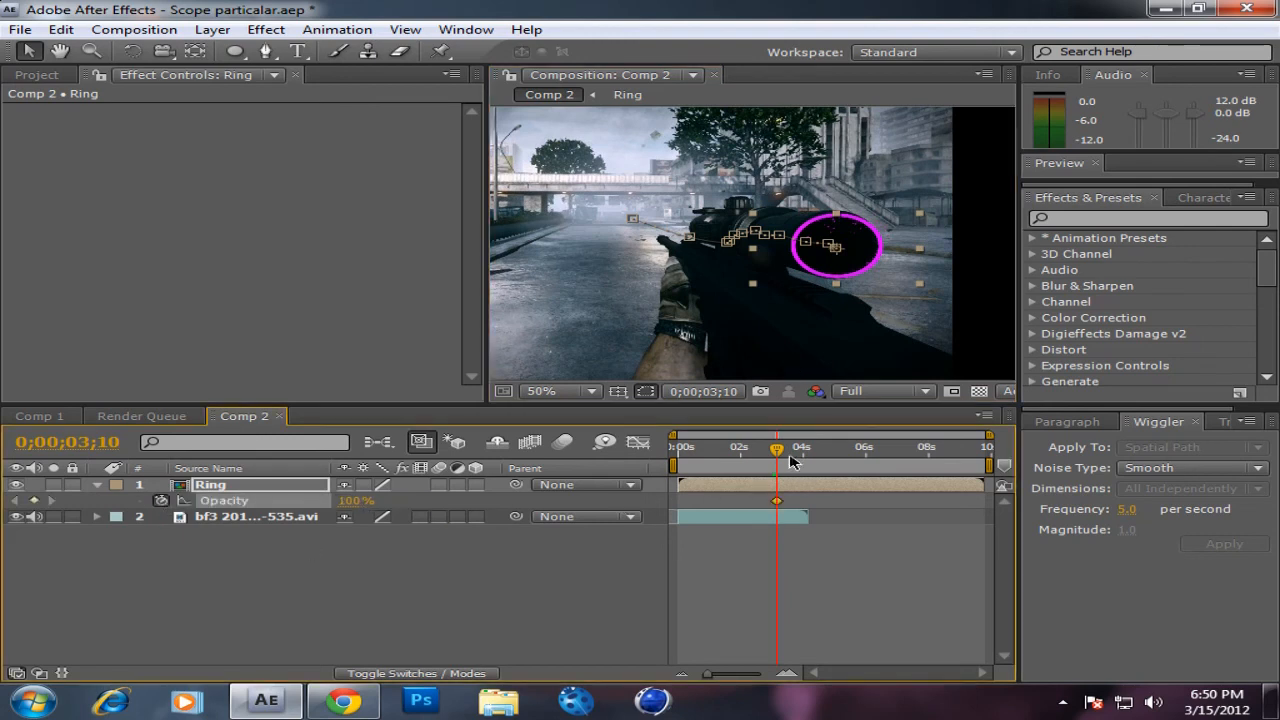
pyautogui.click(225, 485)
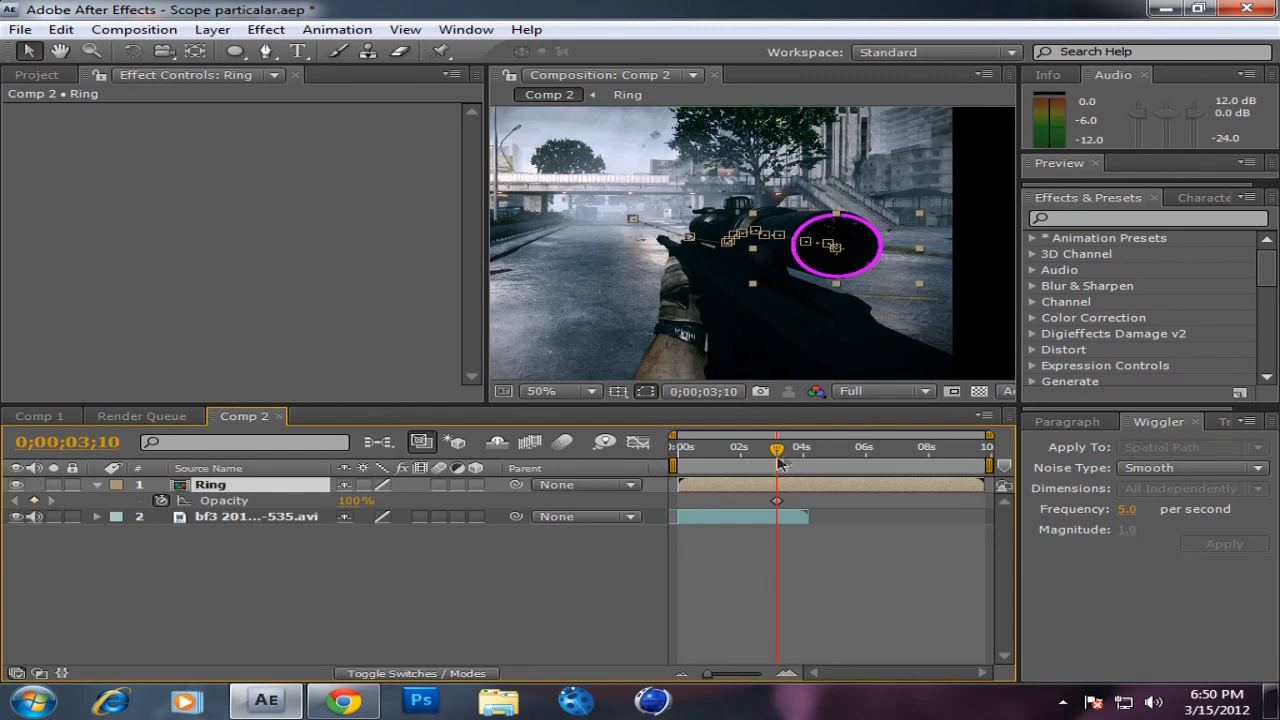
# Step: Set the Ring layer's Opacity to 0% at 0;00;04;02 and return to the start of the composition
pyautogui.moveTo(781, 457); pyautogui.dragTo(810, 484)
pyautogui.click(356, 500)
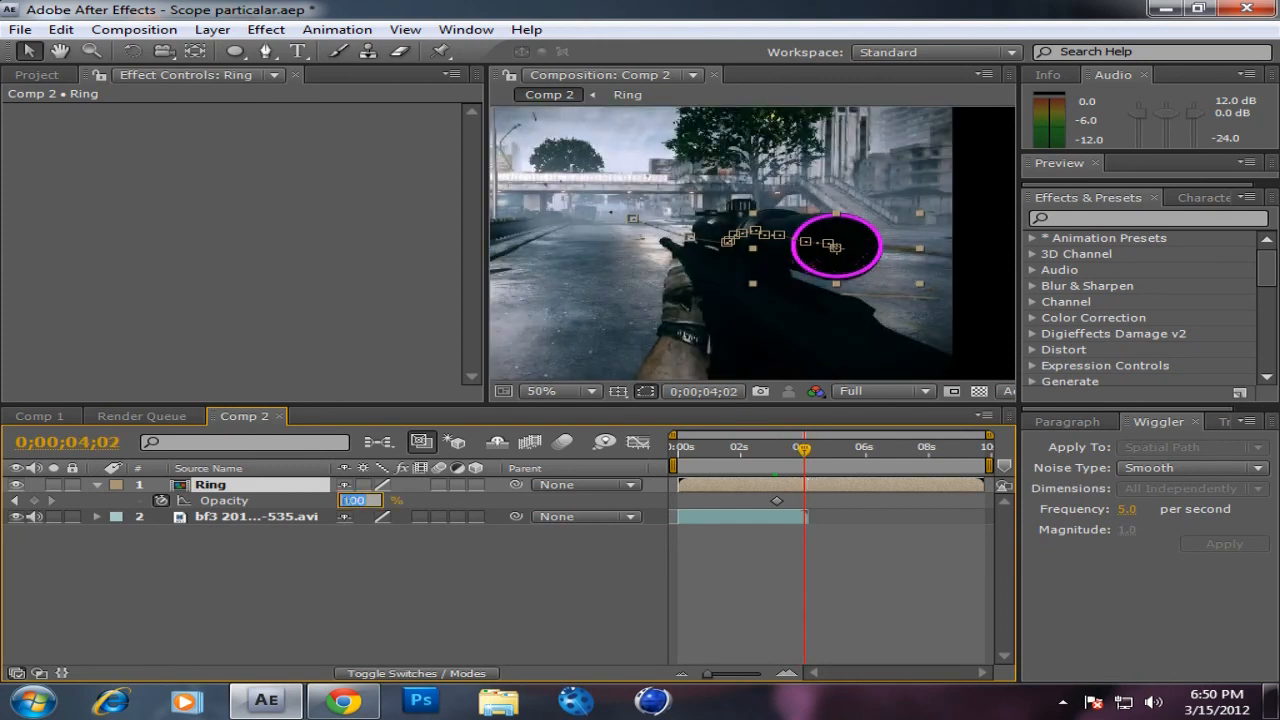
pyautogui.write('0')
pyautogui.press('Return')
pyautogui.moveTo(696, 448); pyautogui.dragTo(676, 450)
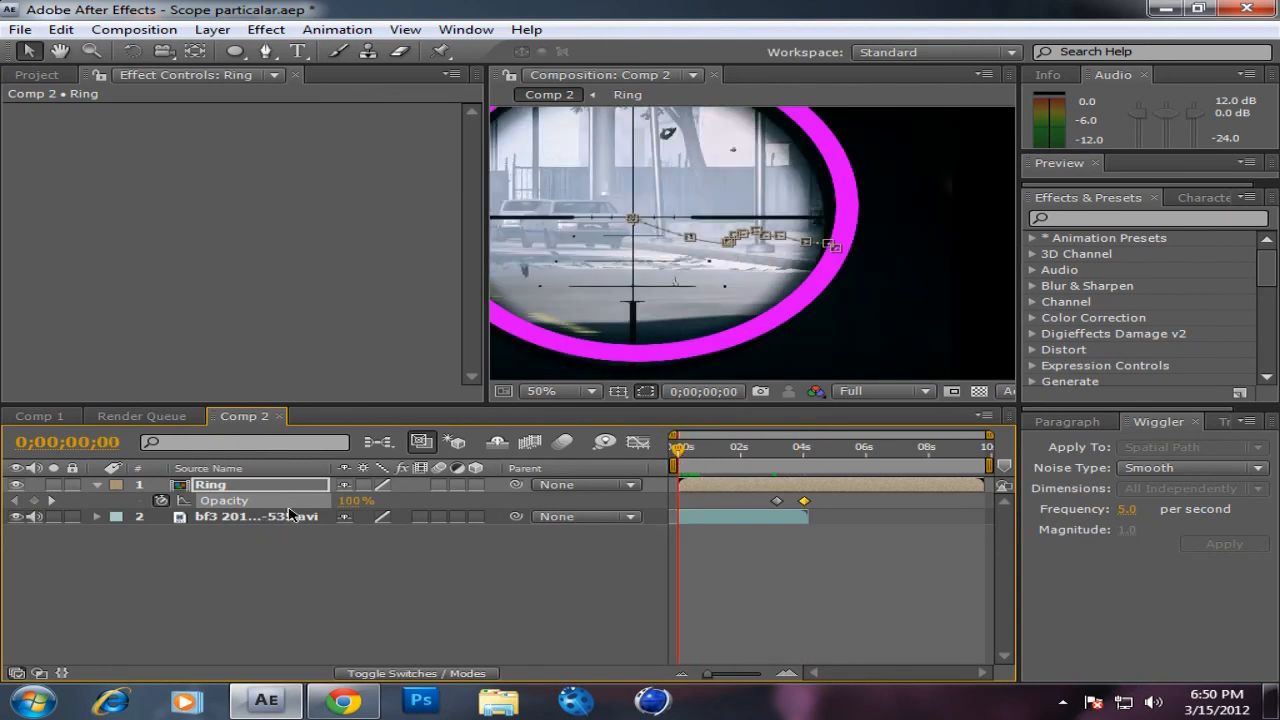
# Step: Keyframe the Ring layer's Opacity to 0% at 0;00;00;00 and to 100% about half a second in
pyautogui.click(35, 500)
pyautogui.moveTo(333, 505); pyautogui.dragTo(182, 512)
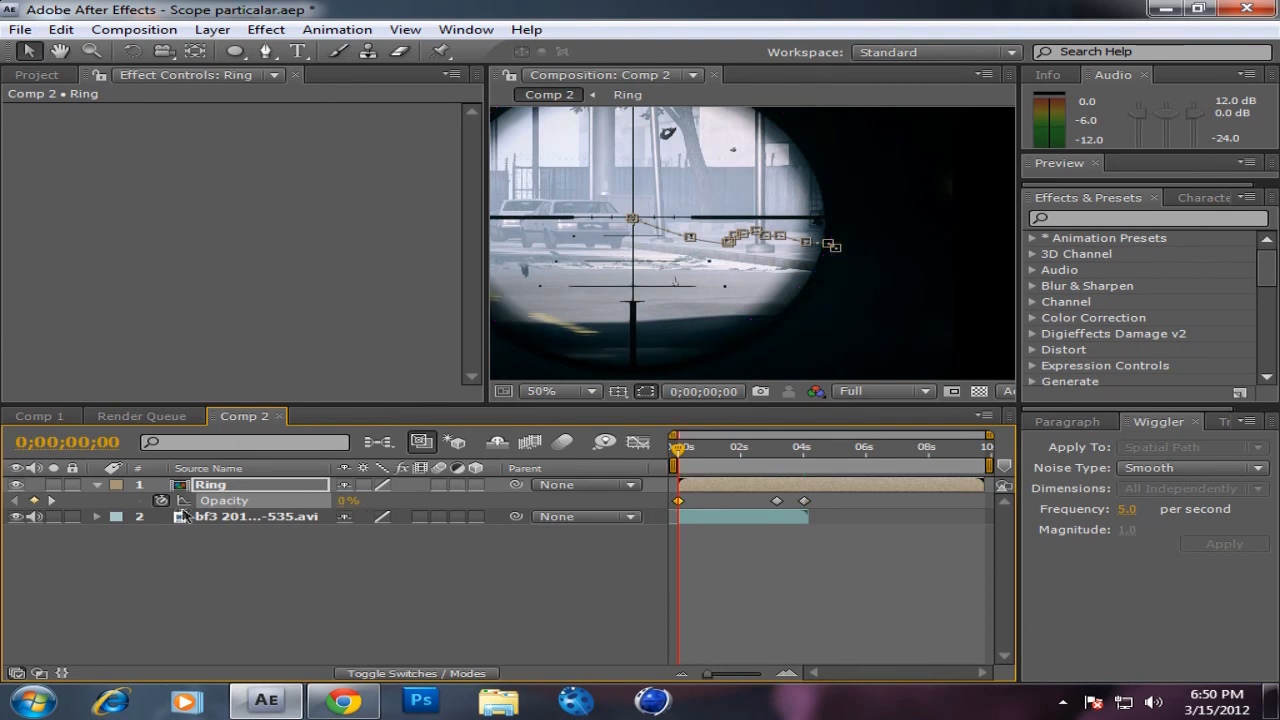
pyautogui.moveTo(681, 455); pyautogui.dragTo(699, 456)
pyautogui.click(352, 500)
pyautogui.write('100')
pyautogui.press('Return')
pyautogui.moveTo(697, 452)
pyautogui.mouseDown()
pyautogui.moveTo(678, 452)
pyautogui.moveTo(704, 463)
pyautogui.mouseUp()
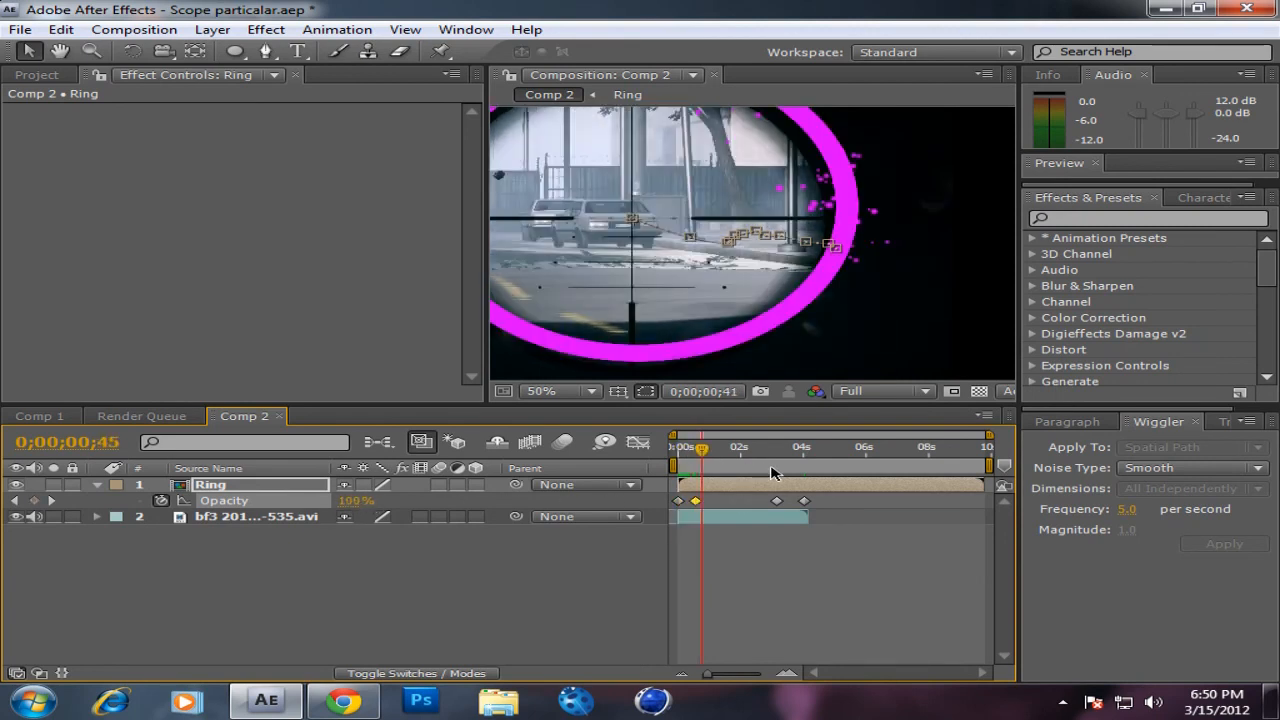
# Step: Shorten the work area so it ends at about 0;00;04;07, where the game footage ends
pyautogui.click(802, 452)
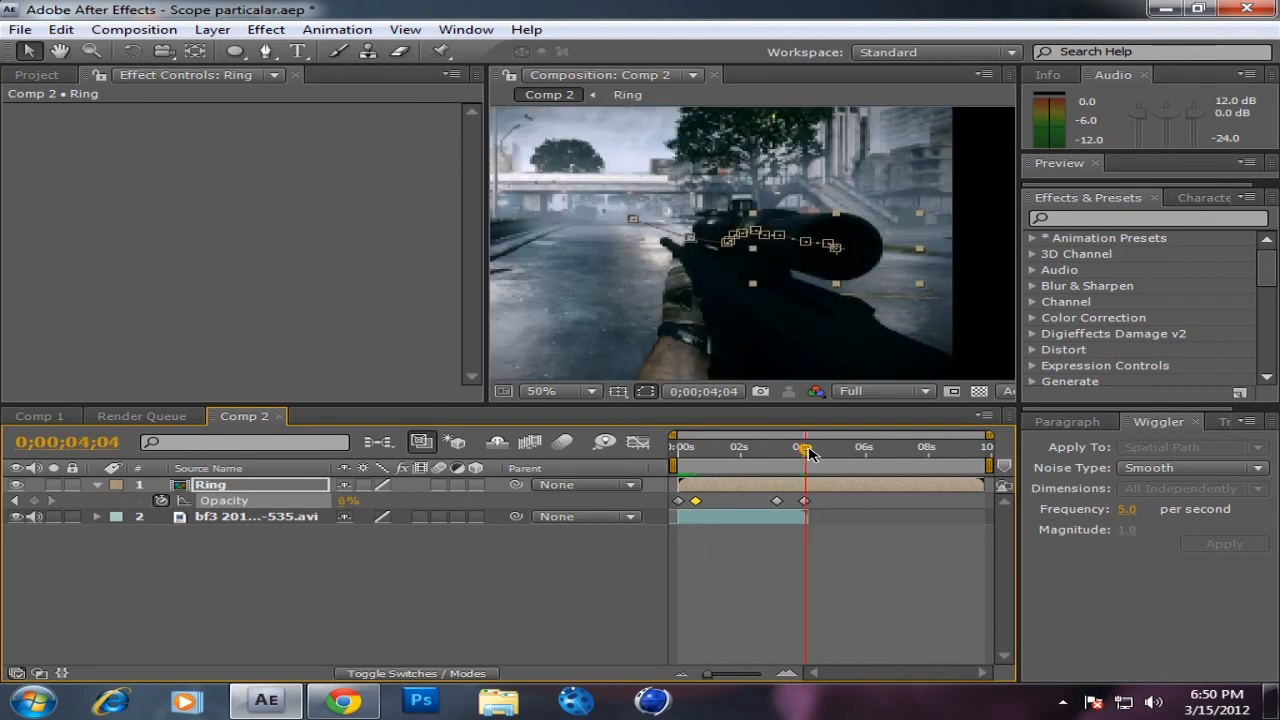
pyautogui.moveTo(808, 447); pyautogui.dragTo(810, 447)
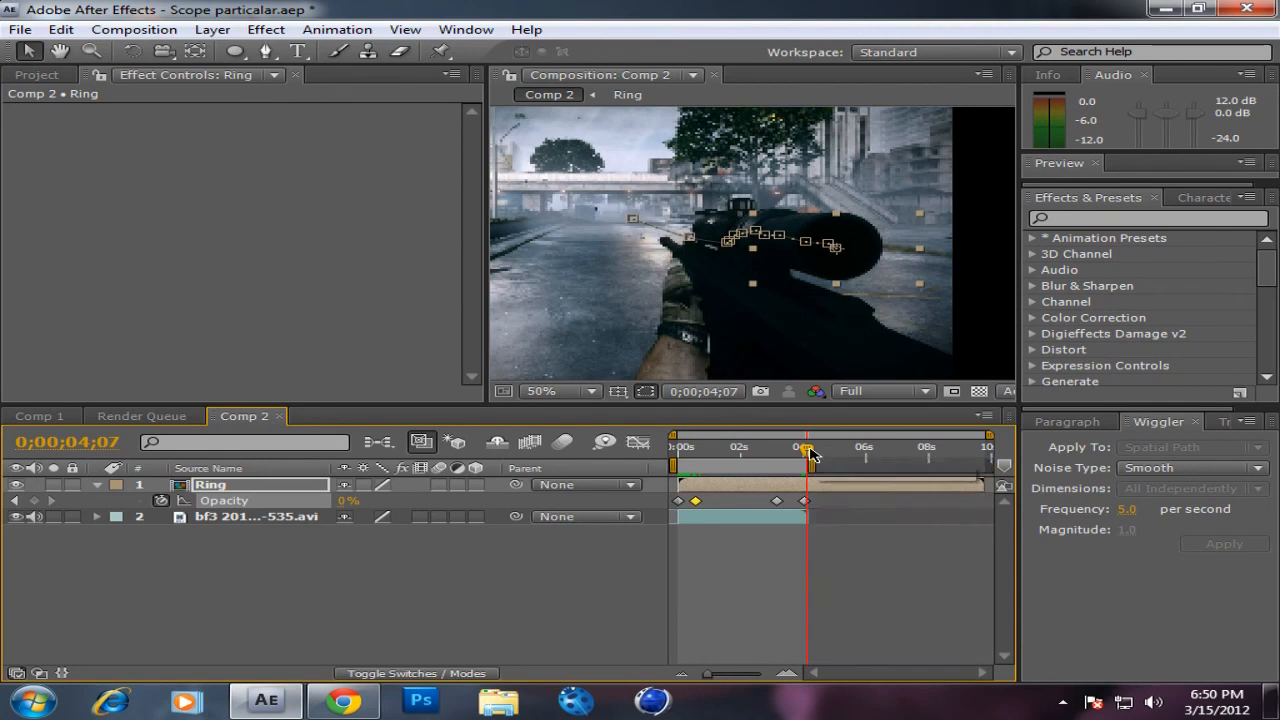
# Step: Review the ring's fade-in and particles over the opening of the composition, up to 0;00;01;12, with the full frame in view
pyautogui.click(728, 447)
pyautogui.click(690, 447)
pyautogui.click(681, 447)
pyautogui.scroll(-2, 516, 314)
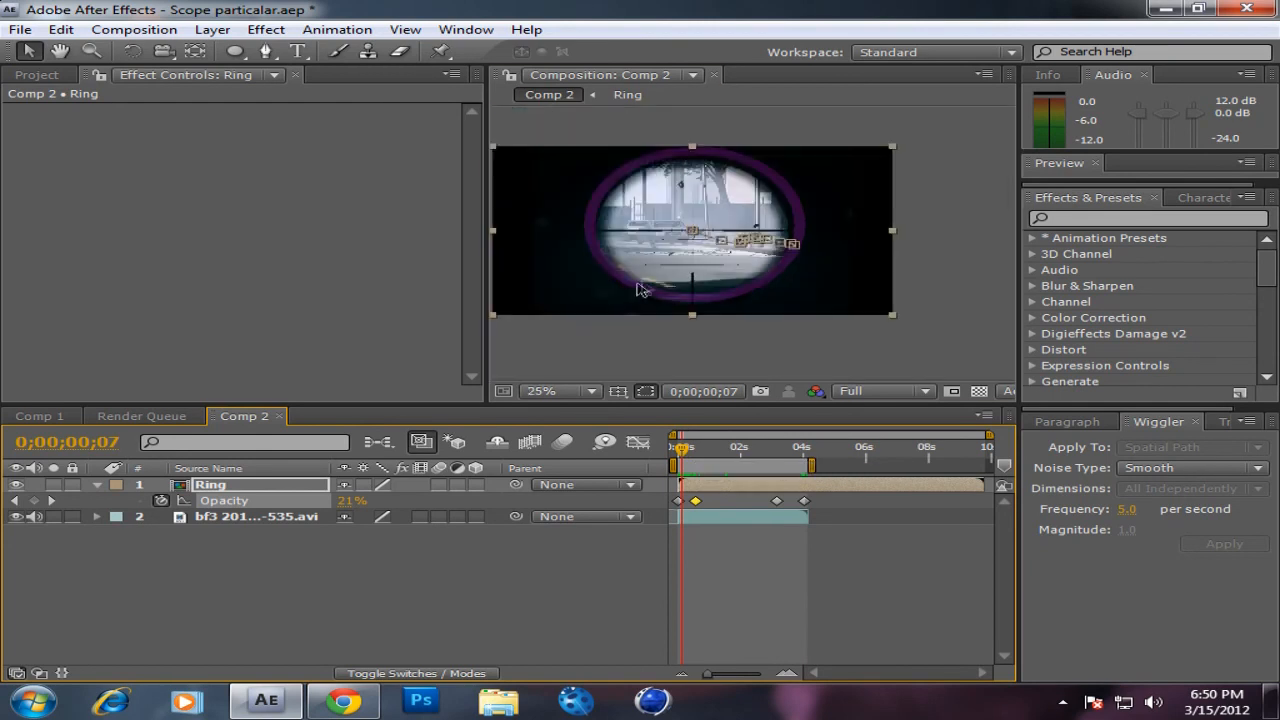
pyautogui.moveTo(690, 446); pyautogui.dragTo(716, 458)
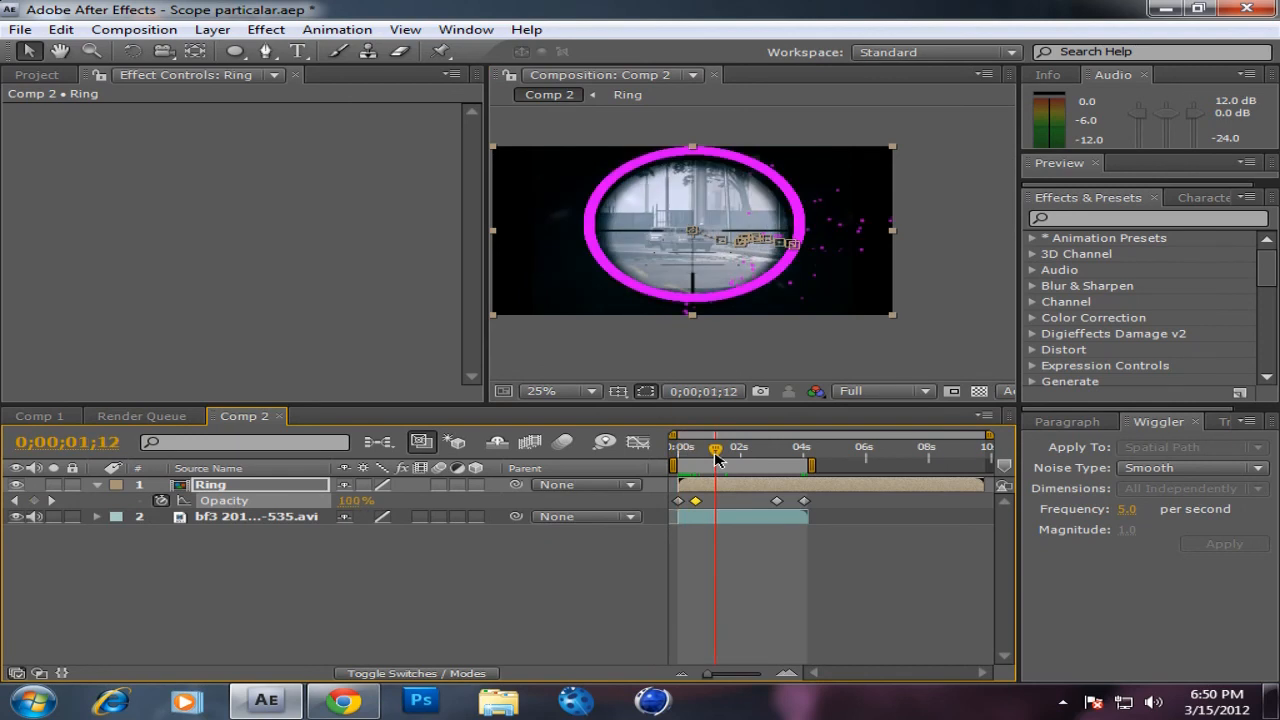